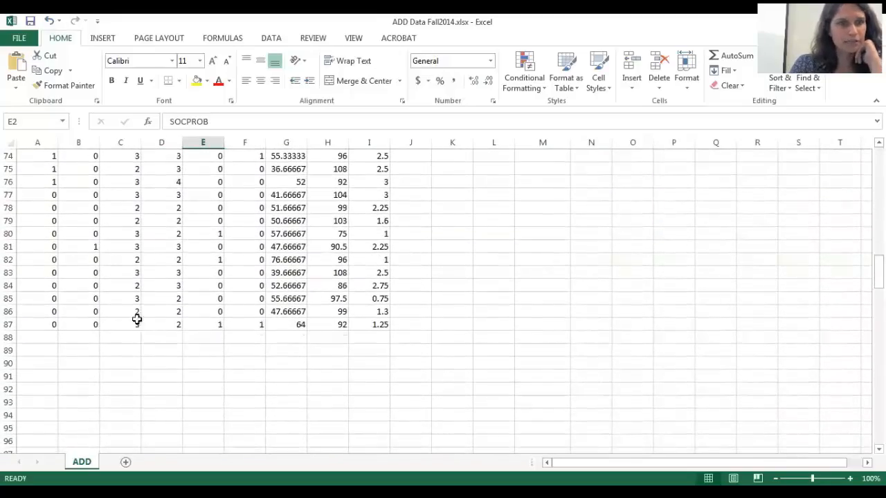
Highlight the data rows from row 87 up to row 3 to show the extent of the dataset.
click(6, 315)
drag(6, 323, 5, 182)
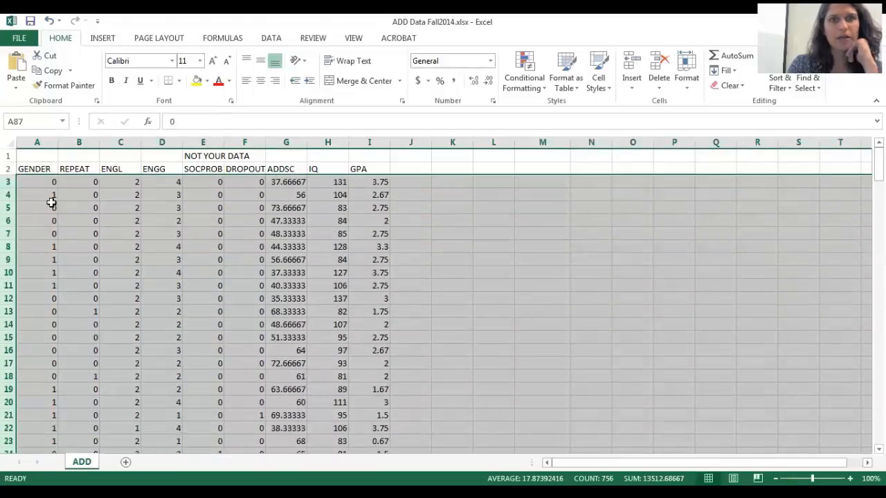
click(287, 207)
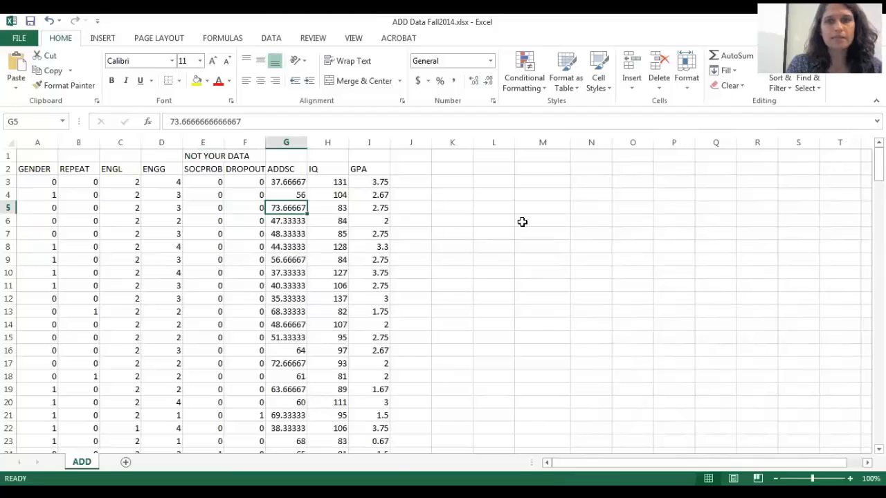
click(503, 212)
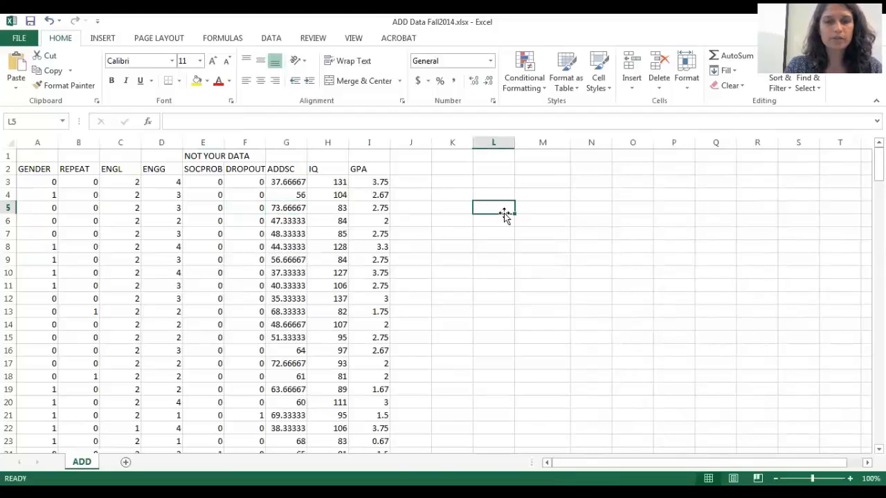
text(1)
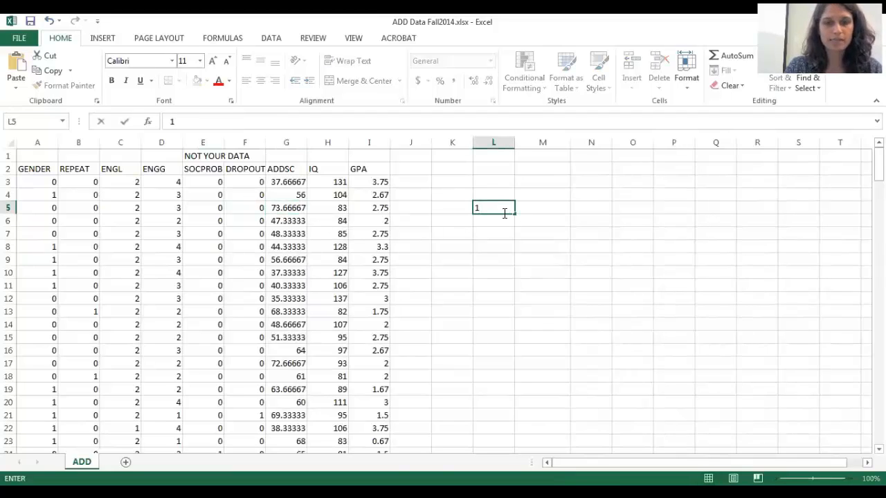
text(ten)
double_click(504, 213)
text(on)
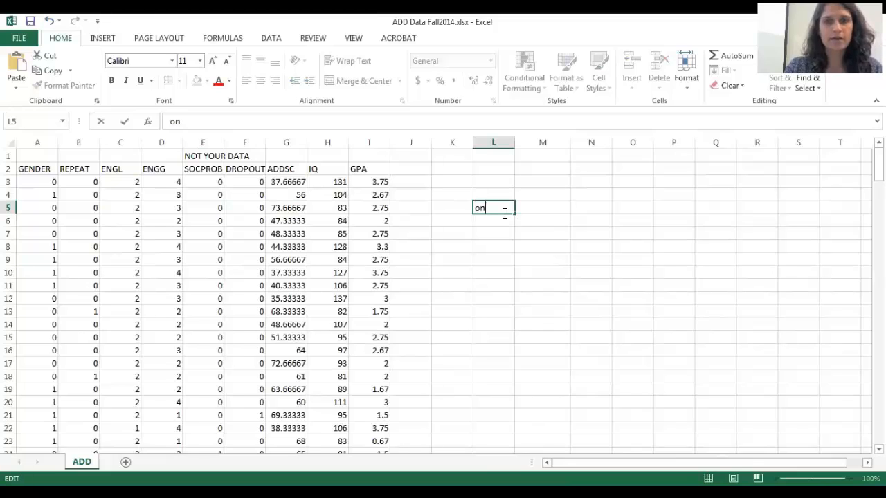
key(BackSpace)
key(BackSpace)
key(Return)
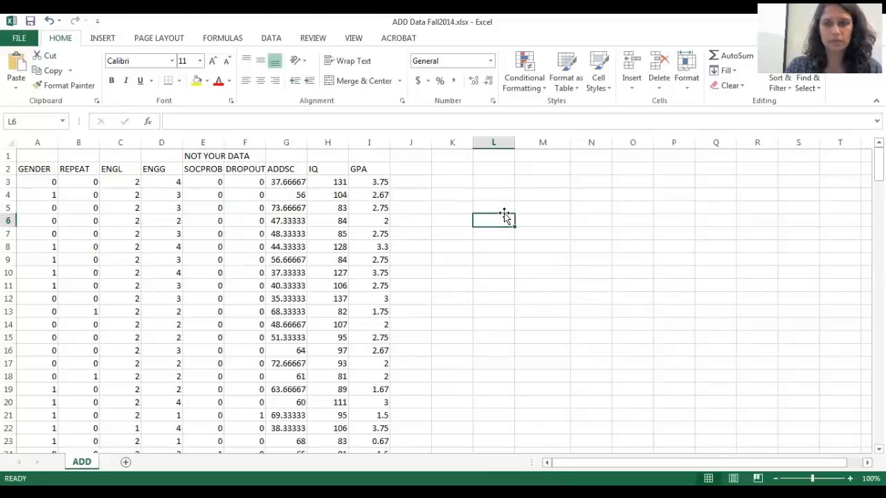
Enter the note "test on independent means" in cell L5.
click(504, 211)
text(test)
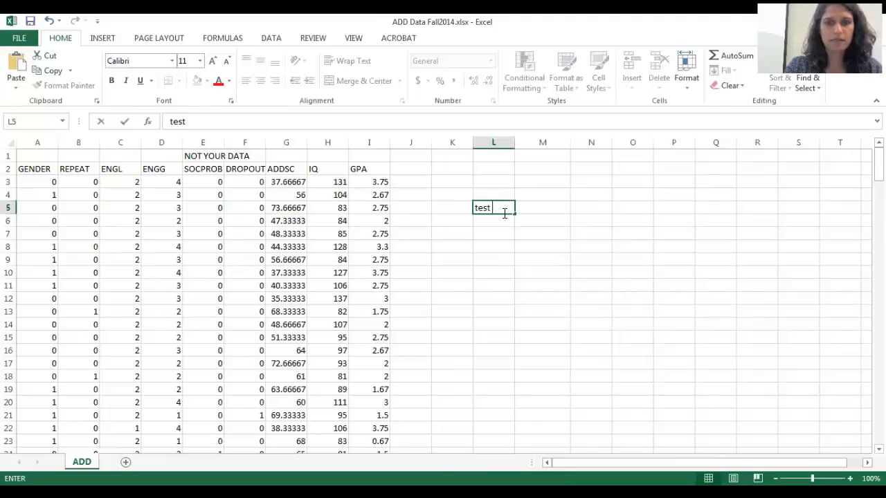
text( ibon independent )
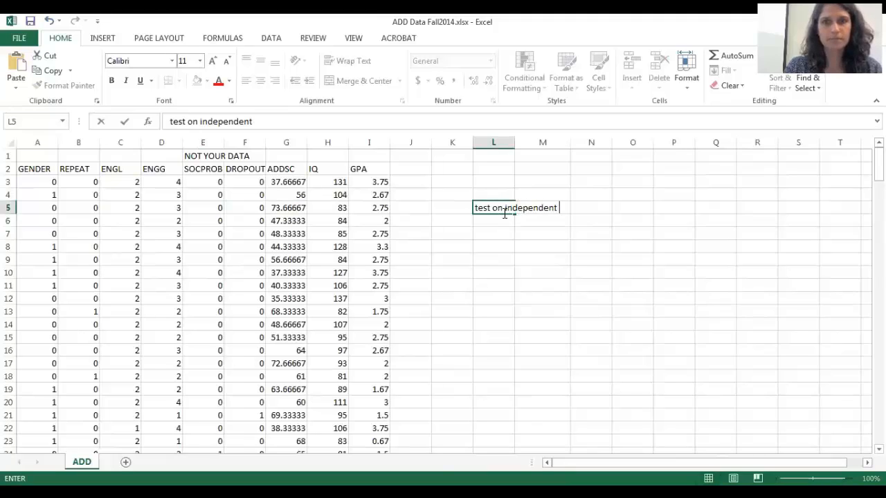
text(means)
key(Return)
Enter the note "test on independent proprortions" in cell L11.
key(Down)
key(Down)
key(Down)
key(Down)
key(Down)
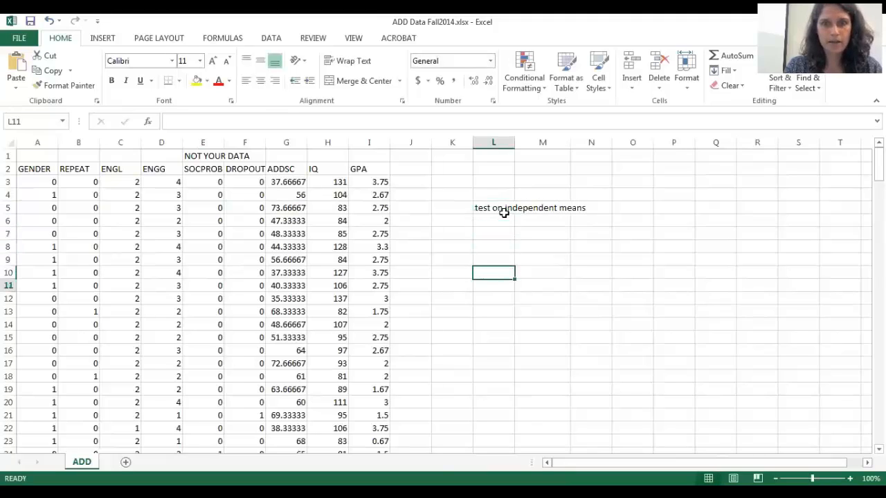
text(test on indep)
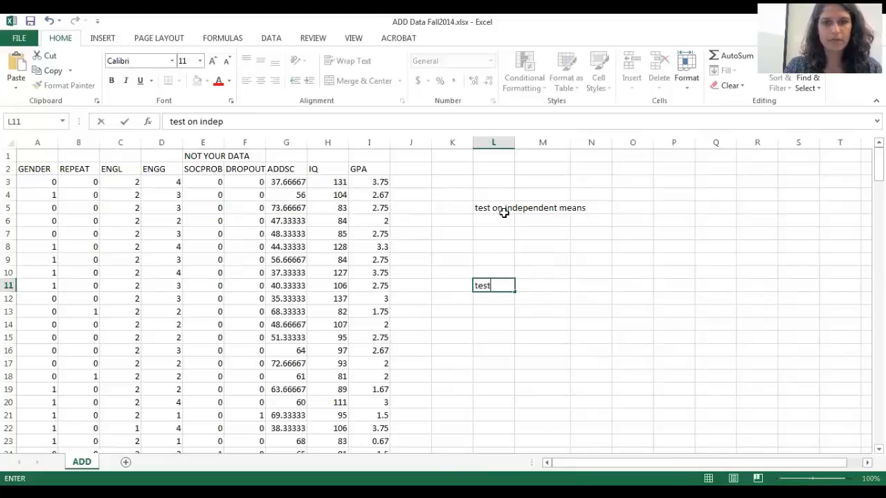
text(endent pro)
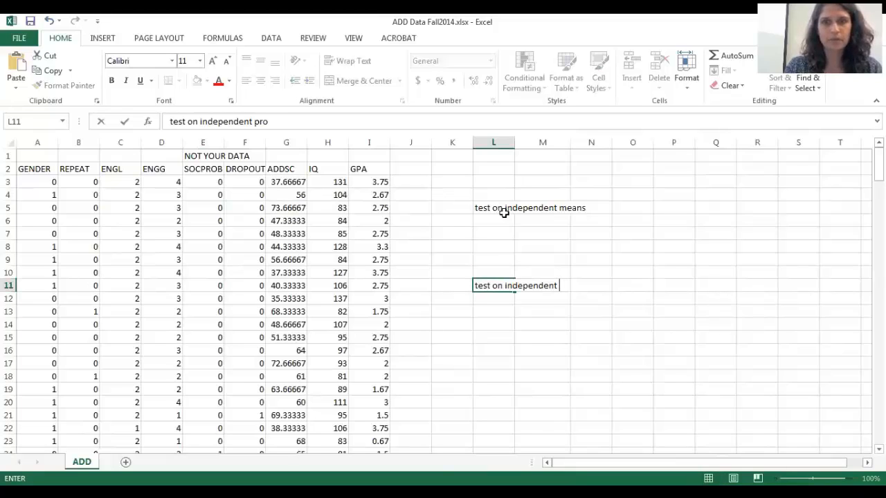
text(pt)
key(BackSpace)
text(r)
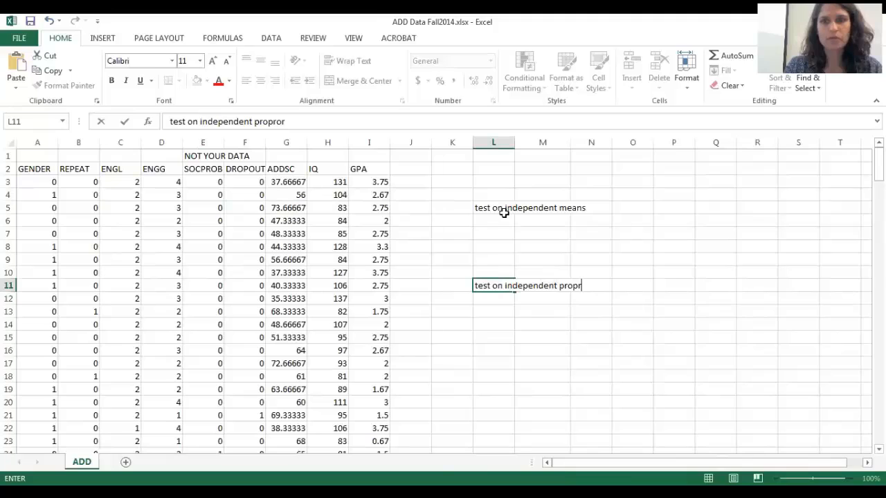
text(ortions)
key(Return)
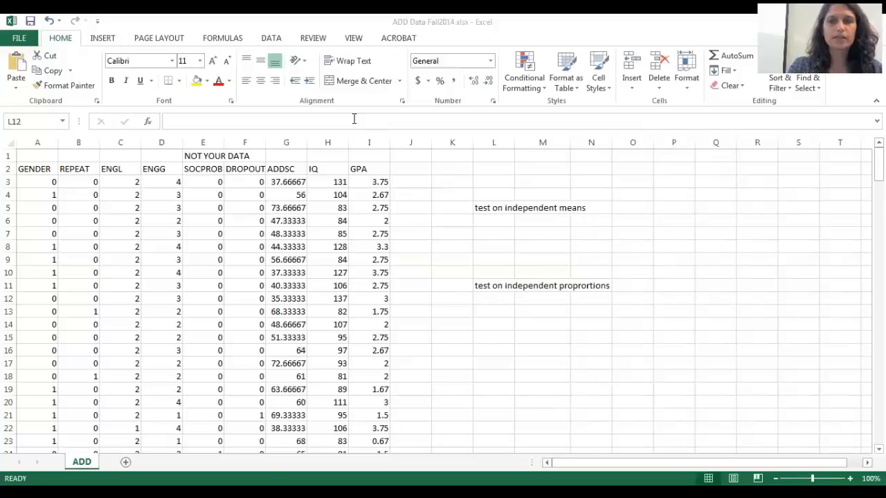
Enter "2 groups - difference in means" in cell L7, below the independent means note.
click(494, 230)
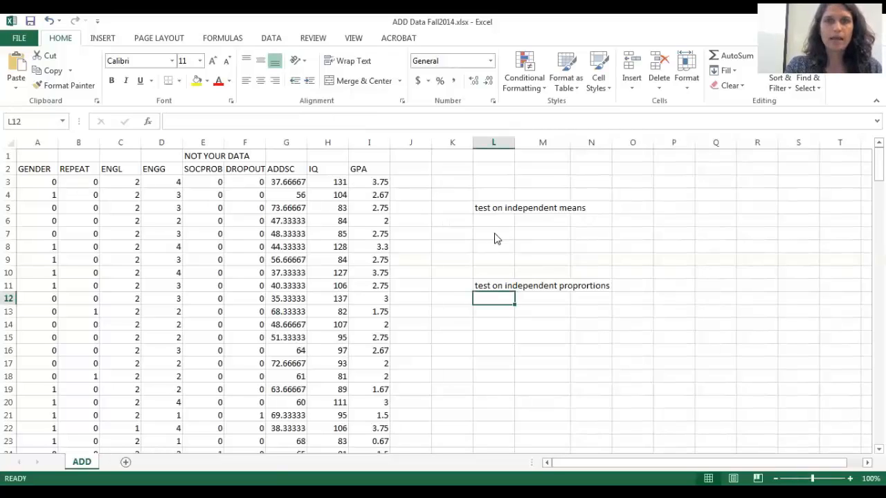
click(502, 230)
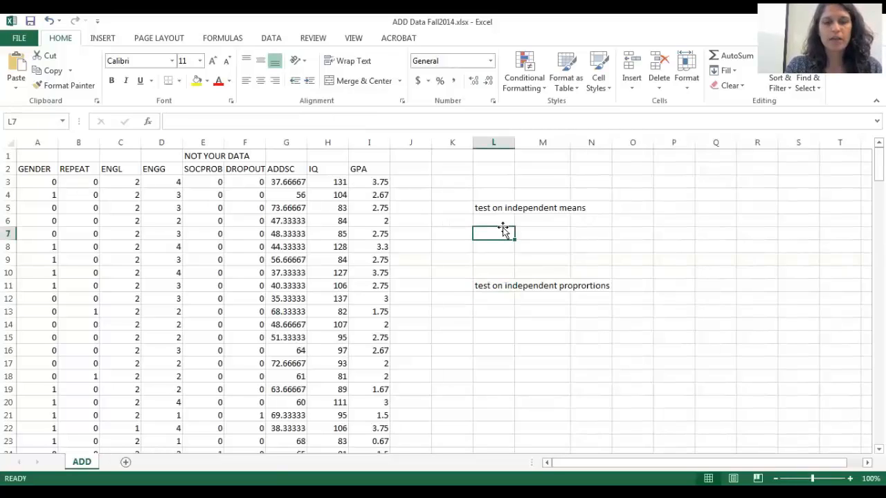
text(2 groups)
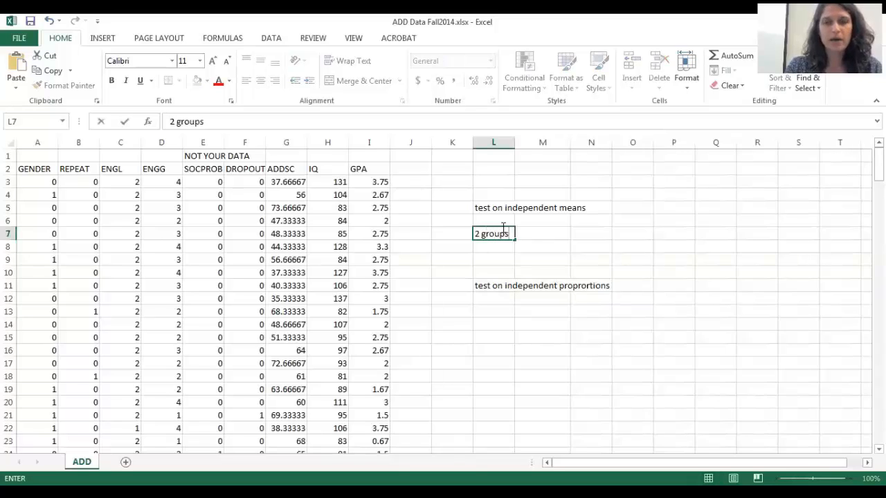
text( -)
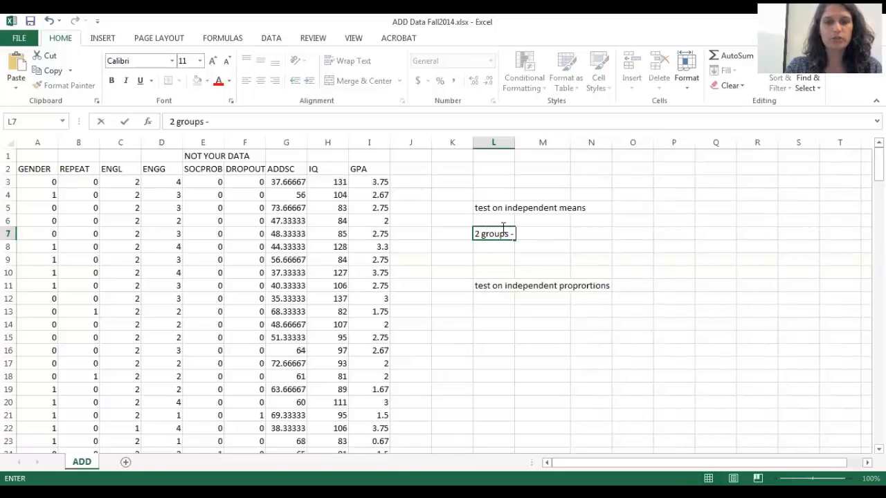
text( means)
key(BackSpace)
key(BackSpace)
key(BackSpace)
key(BackSpace)
key(BackSpace)
key(BackSpace)
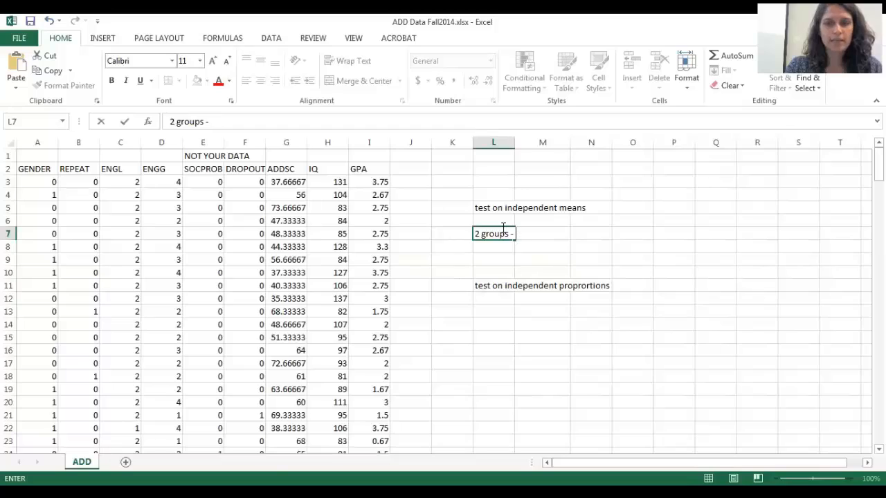
text(difference )
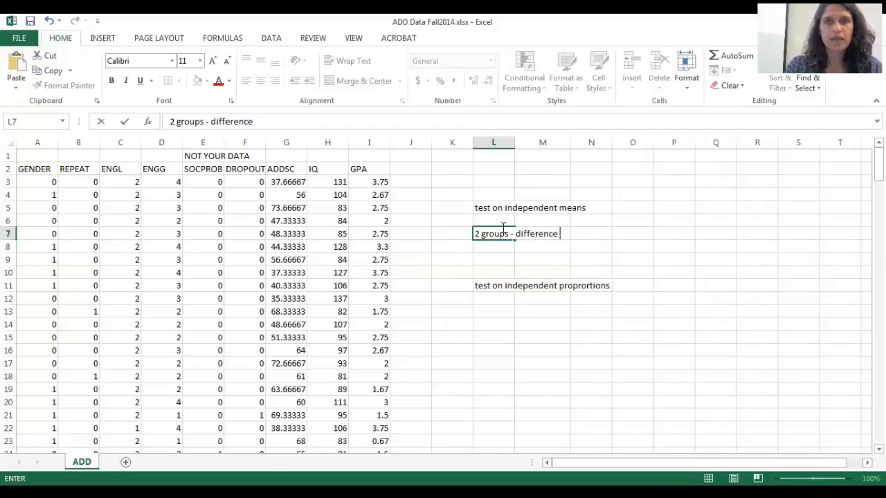
text(in mnea)
key(BackSpace)
key(BackSpace)
key(BackSpace)
text(ean)
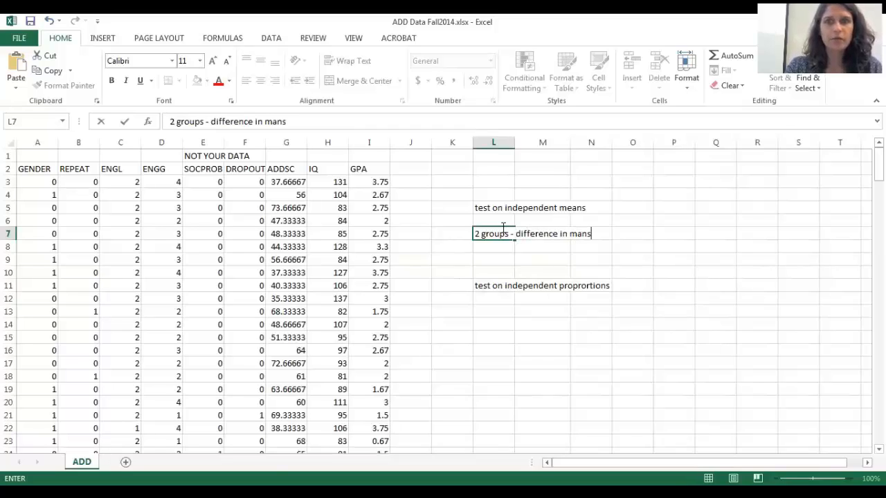
key(BackSpace)
key(BackSpace)
key(BackSpace)
text(eabs)
key(BackSpace)
text(ns)
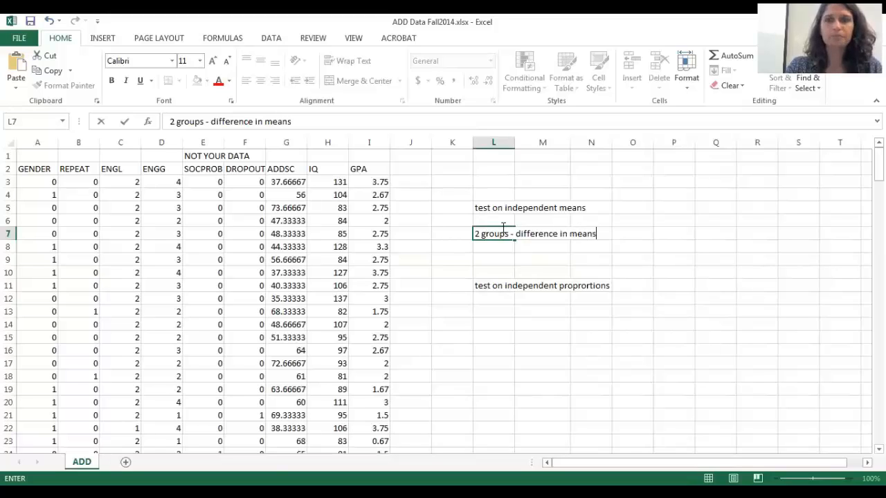
key(Return)
Copy the "2 groups - difference in means" note from L7 to cell L13.
click(502, 228)
key(ctrl+c)
key(Down)
key(Down)
key(Down)
key(Down)
key(Down)
key(Down)
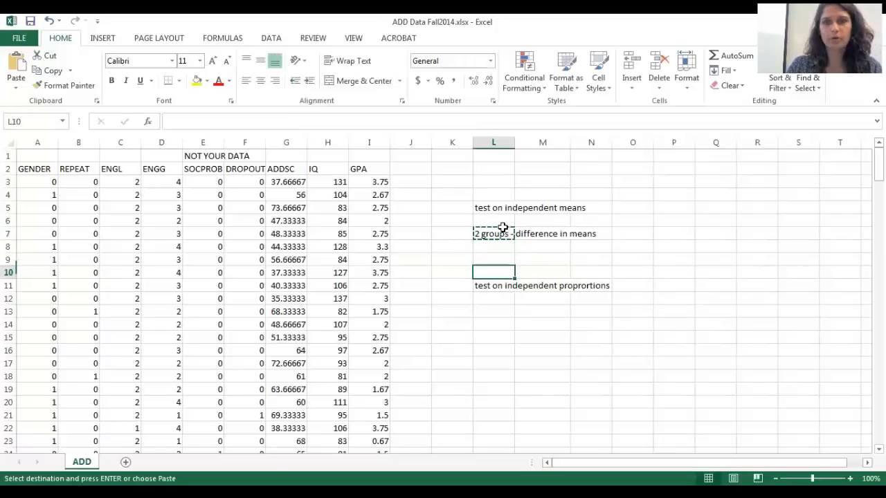
key(ctrl+v)
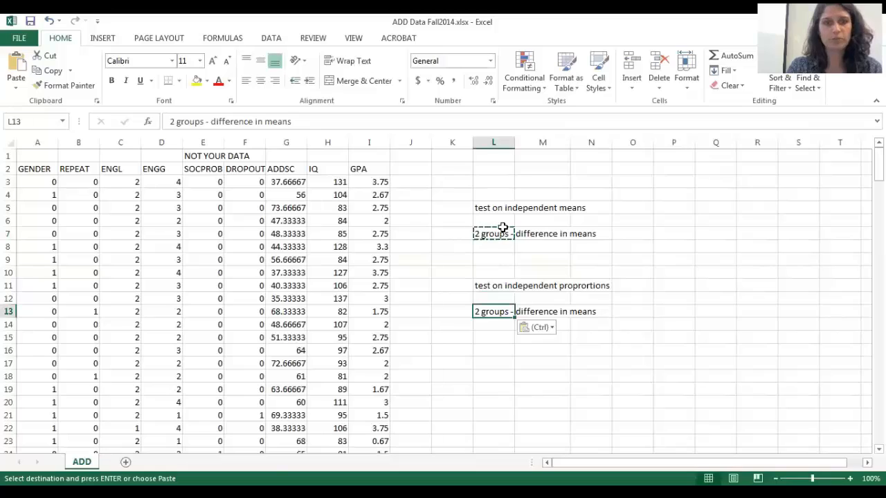
Edit the copied note in L13 so that it reads "2 groups - difference in proportions".
key(F2)
text(propoo)
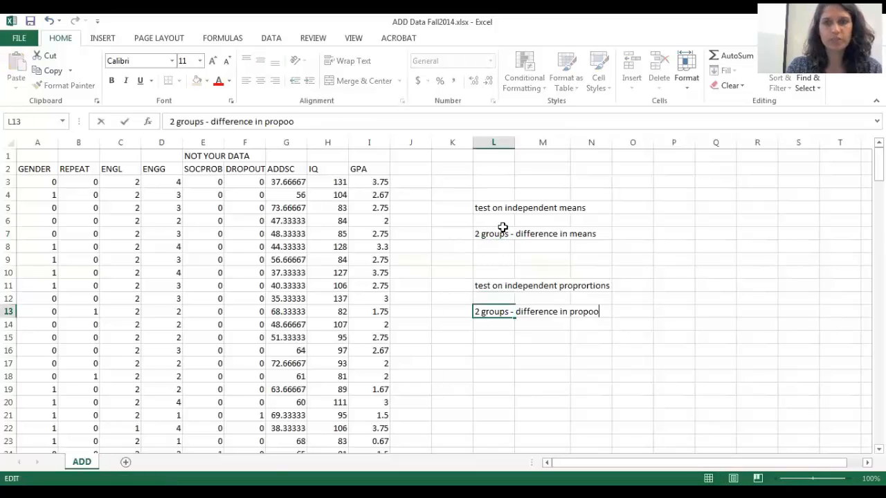
text(rtions)
key(Return)
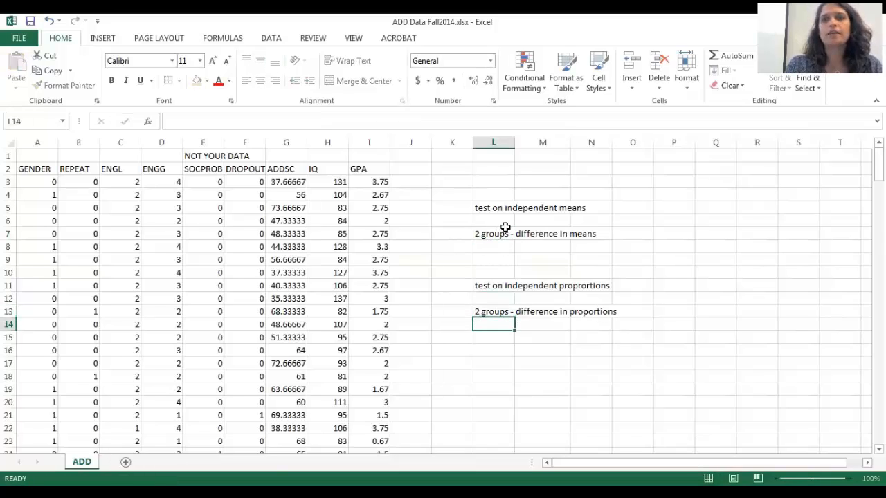
Enter the label "independent" in cell O5 and widen column O to fit it.
click(643, 210)
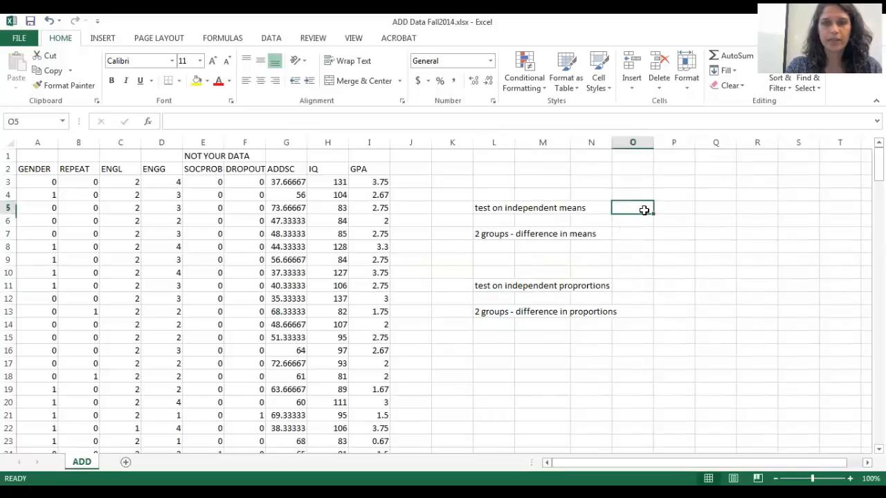
text(independe)
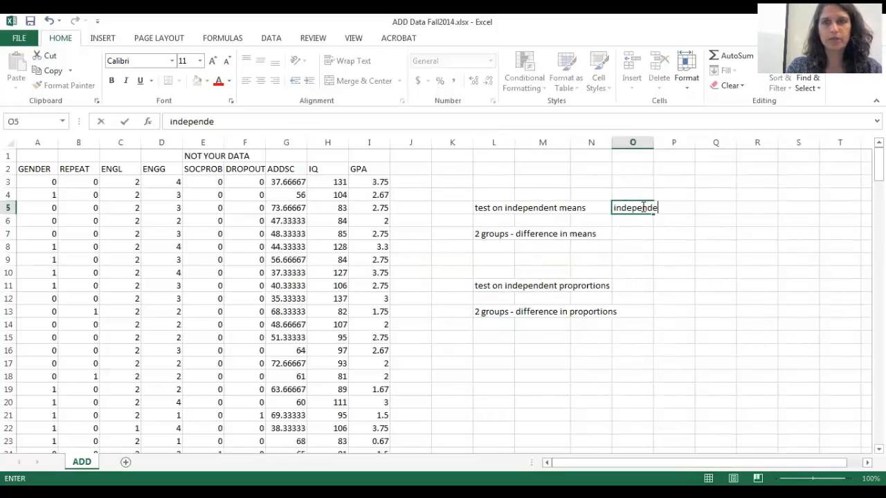
text(n)
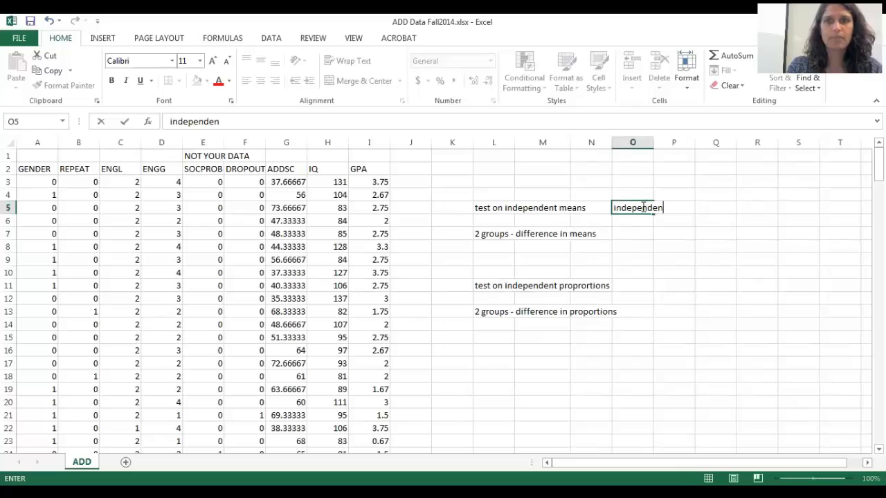
text(t)
key(Return)
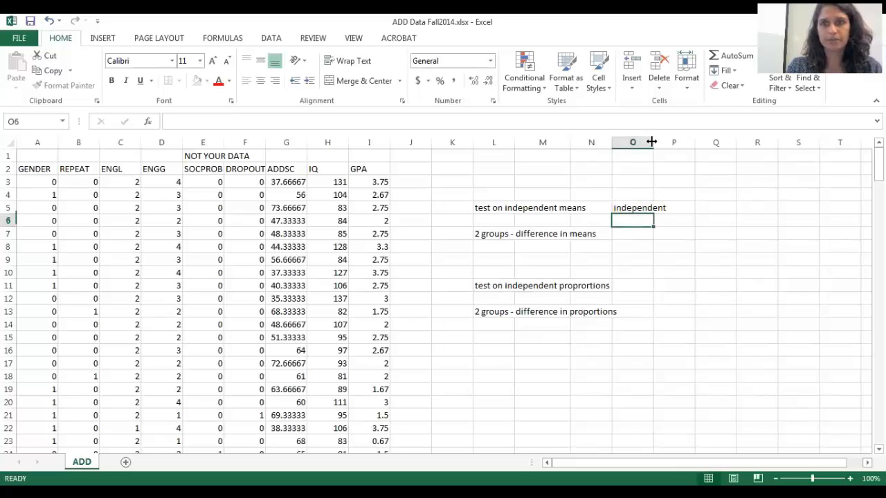
drag(651, 141, 666, 141)
Enter "GENDER" in cell O6, beneath the independent label.
text(GEnd)
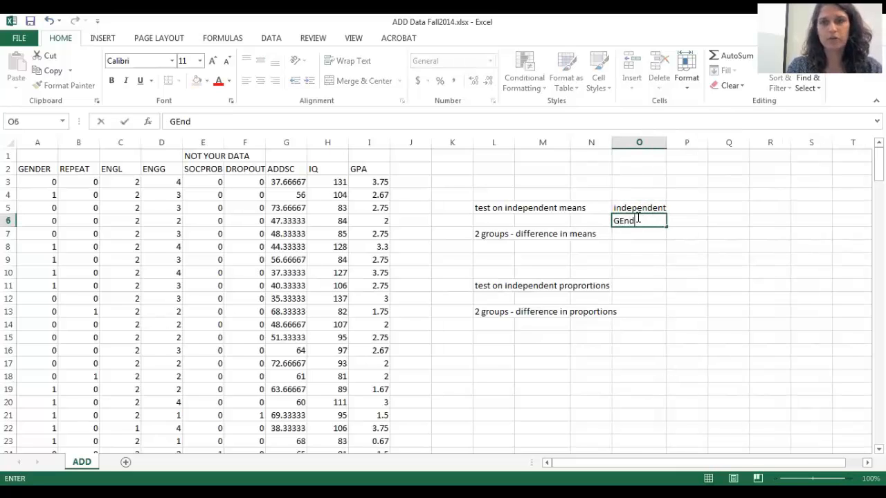
text(er)
key(BackSpace)
key(BackSpace)
key(BackSpace)
key(BackSpace)
text(NDER)
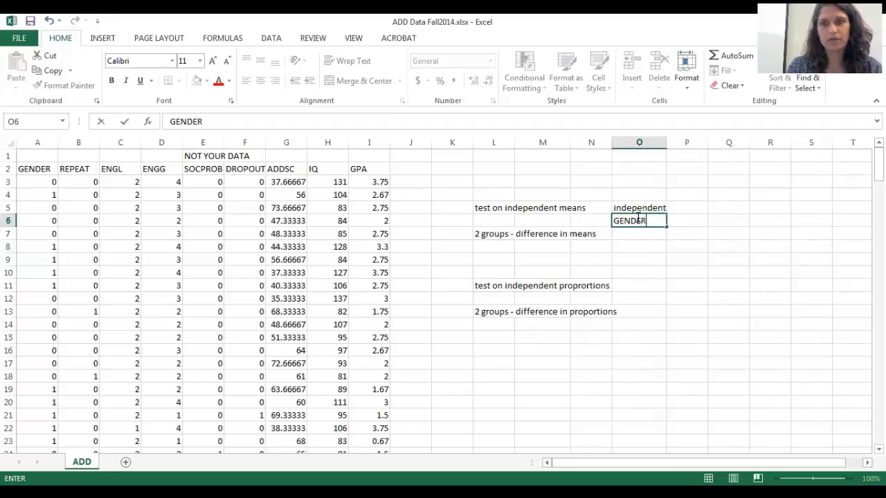
Enter "IQ" in cell P5, beside the independent label.
click(683, 208)
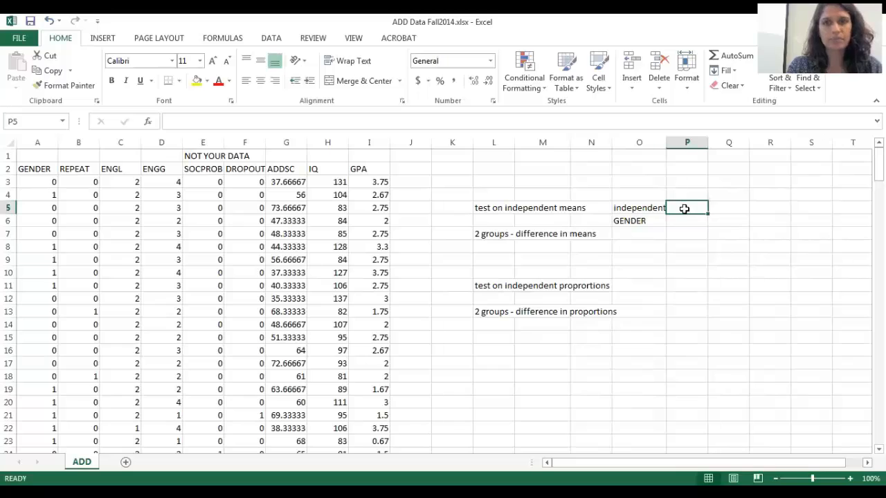
text(IQ)
key(Return)
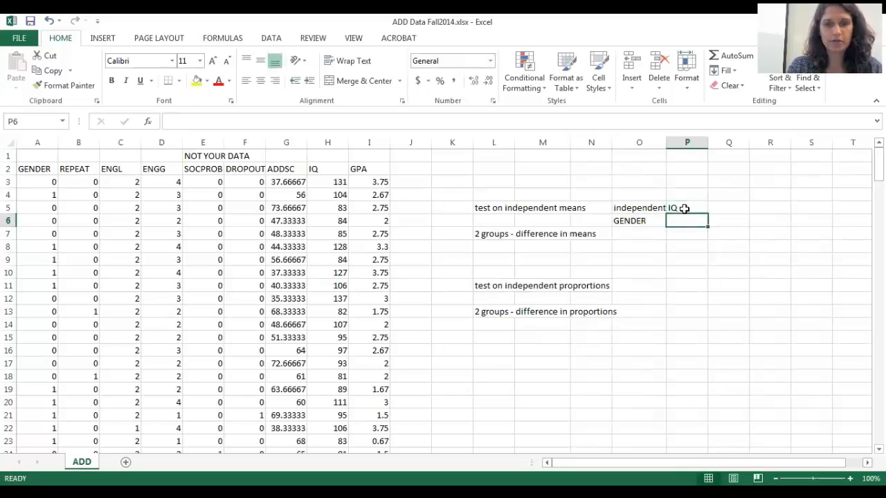
Enter "mean IQ" in cell P6, beside GENDER.
text(mean)
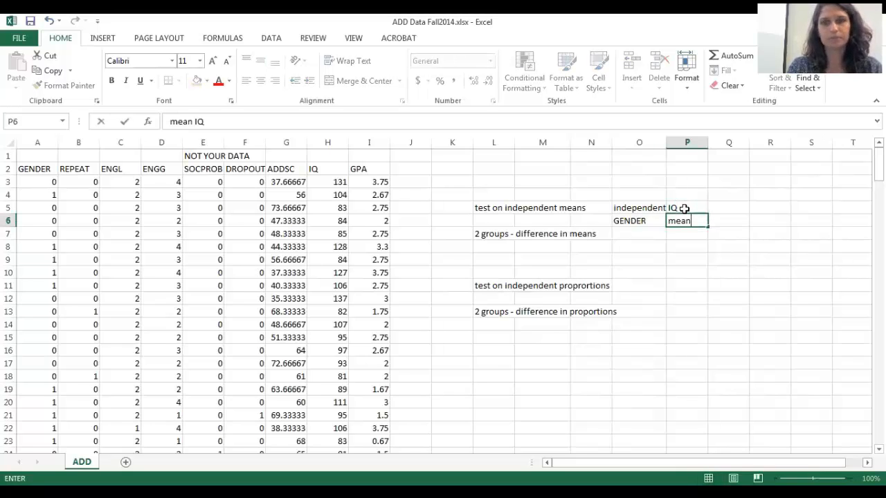
text( IQ)
Replace the text in cell P5 with the label "Dependent", beside the independent label.
click(684, 208)
text(Depe)
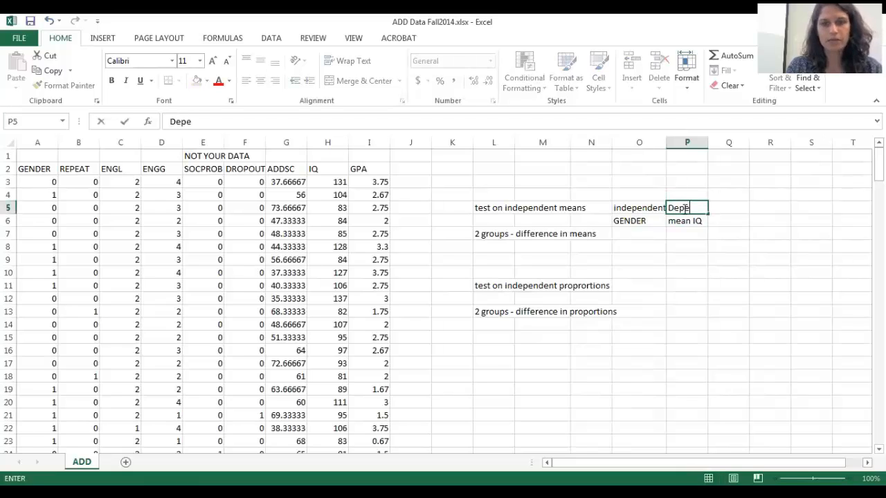
text(ndentent)
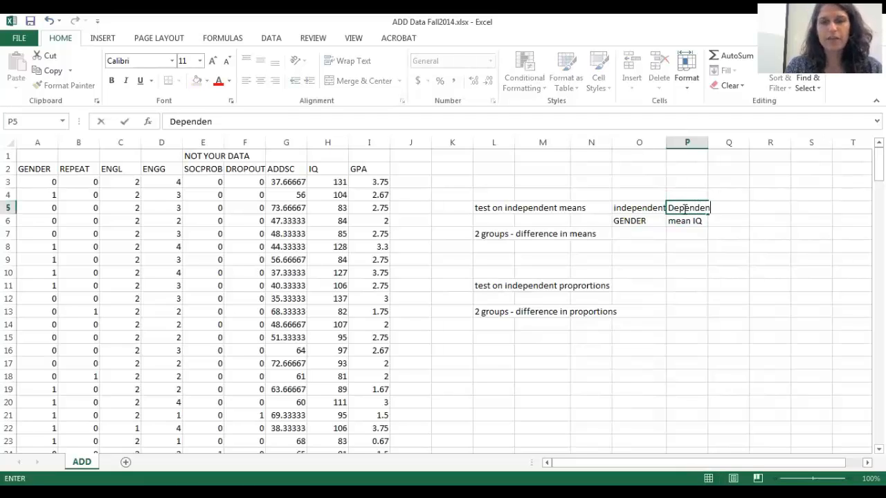
key(Return)
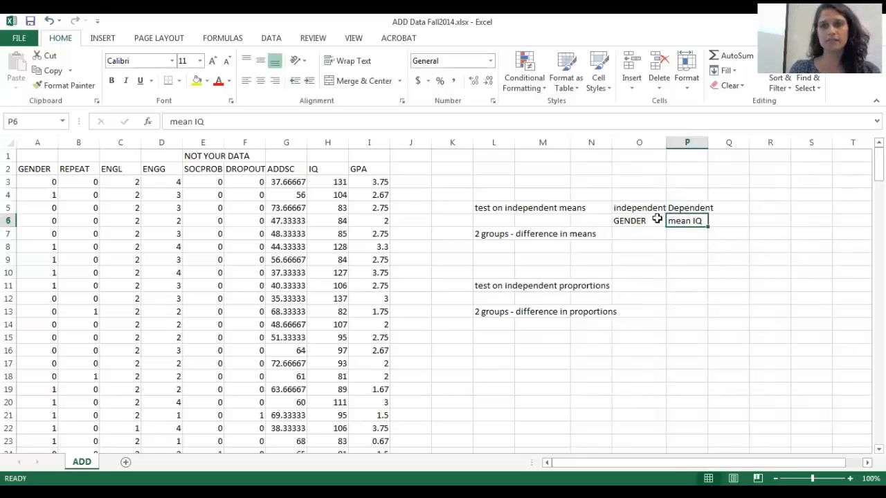
Change the dependent variable in cell P6 to "ADD".
drag(649, 221, 675, 223)
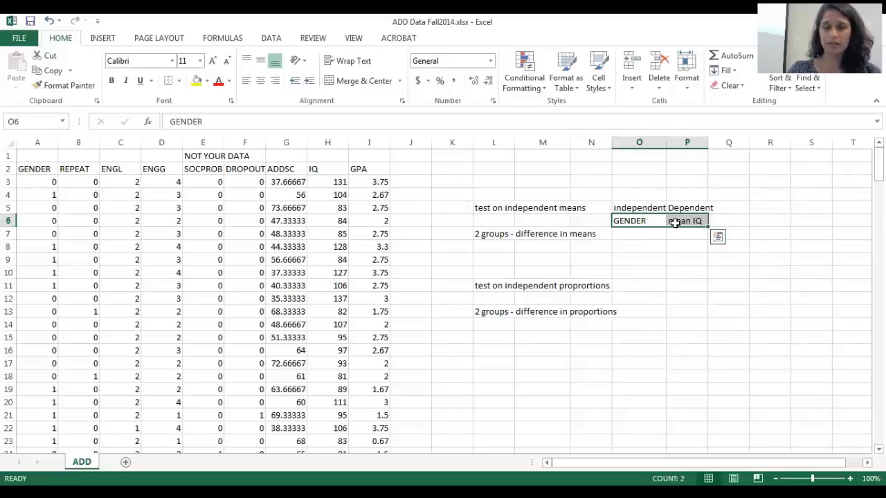
click(674, 223)
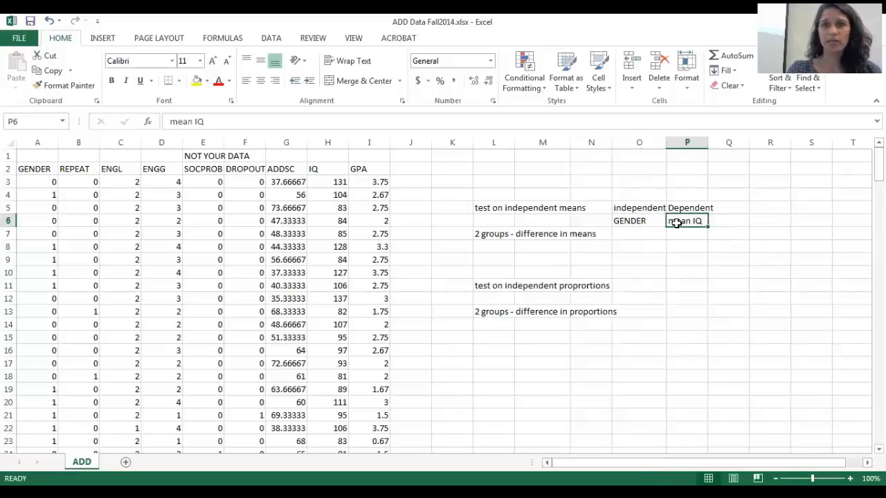
key(BackSpace)
text(ADD)
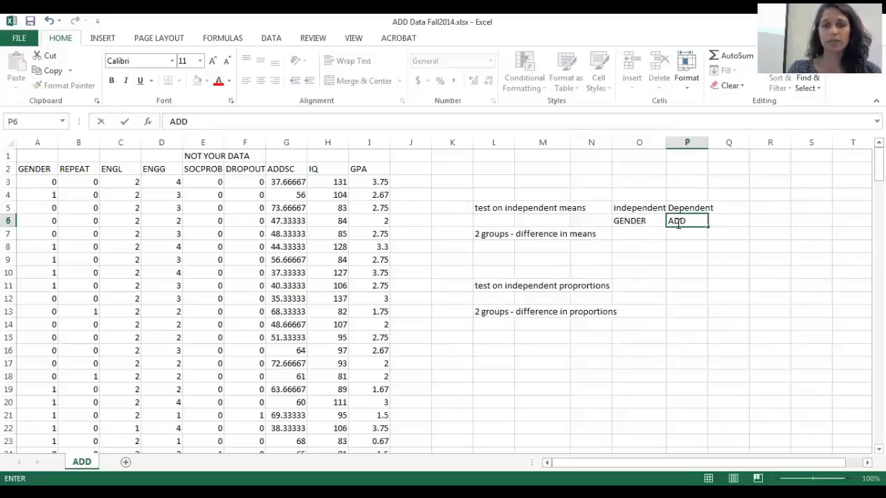
key(Return)
Change the independent variable in cell O6 to "high/low IQ".
click(635, 221)
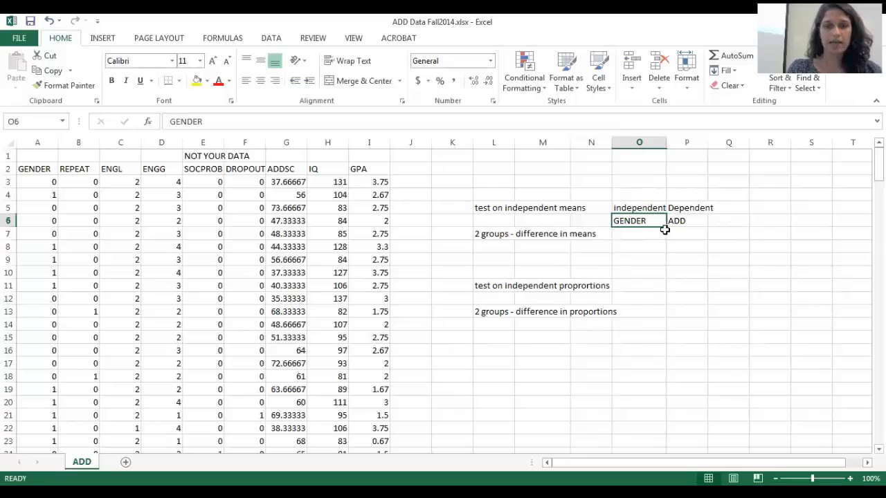
text(high/low )
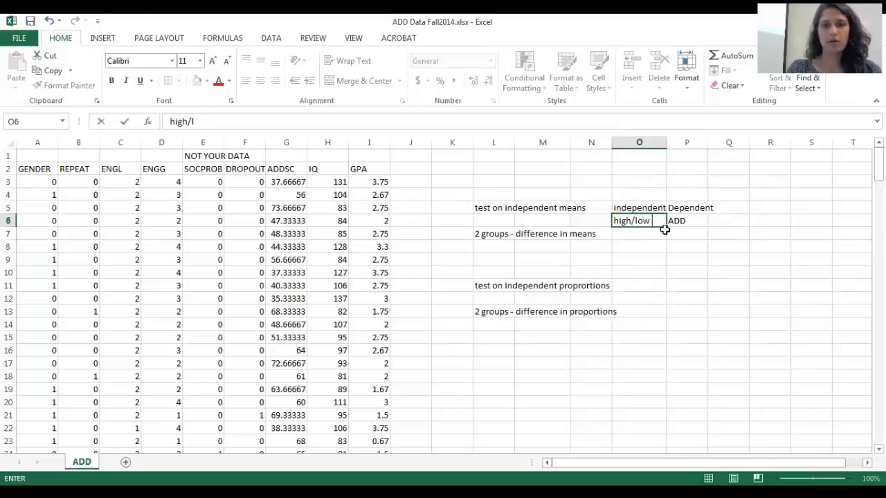
text(IQ)
key(Return)
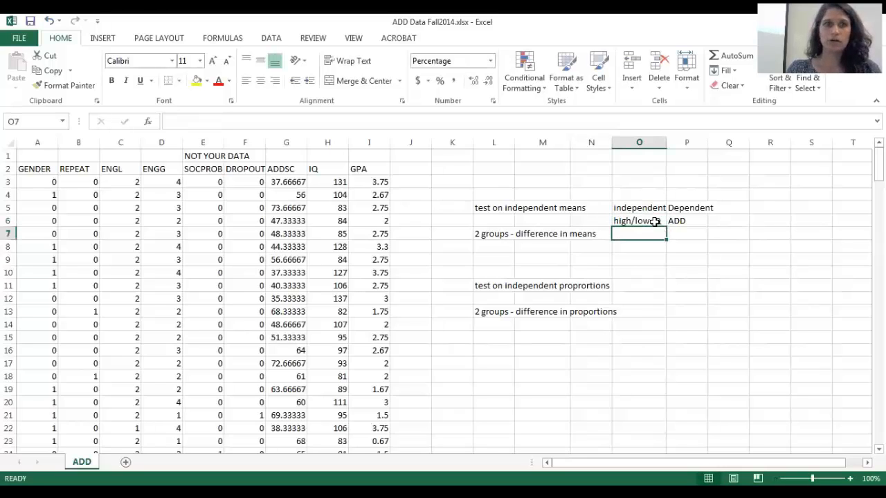
Try "ENGL" as the independent variable in cell O6, and clear the cell.
click(649, 223)
text(ENGL)
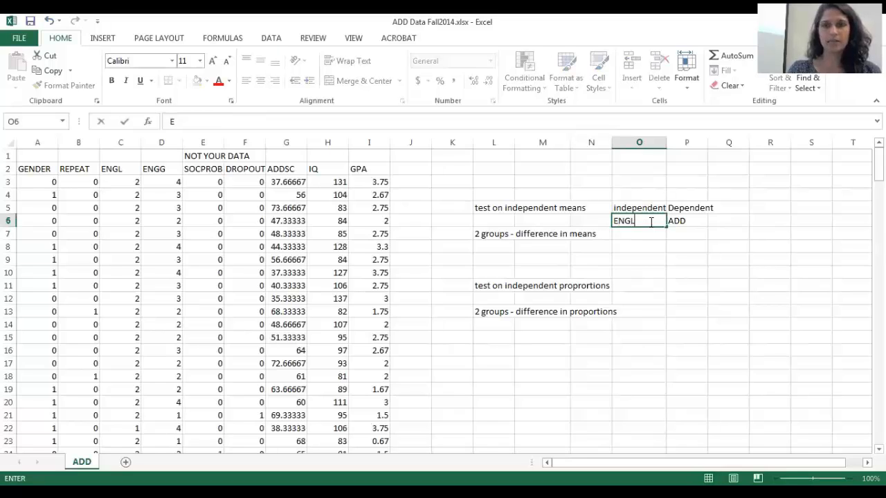
key(Return)
click(650, 221)
key(Delete)
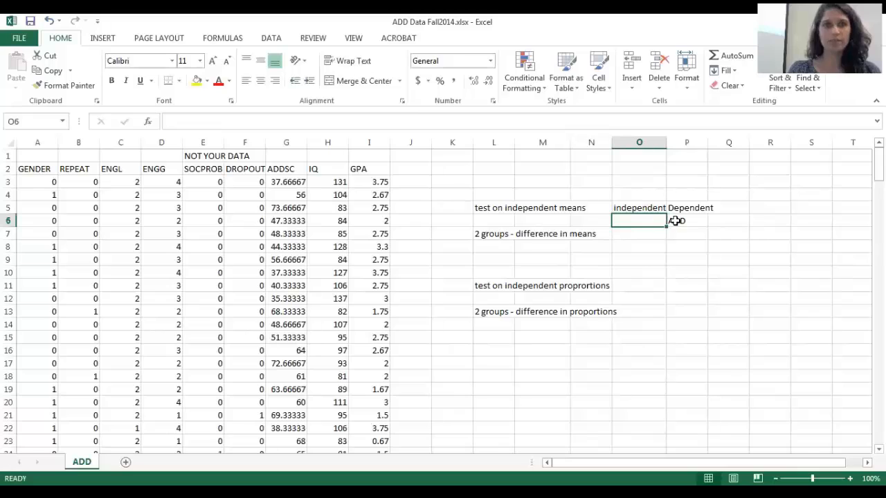
Enter "GENDER" in cell O6 as the independent variable and "IQ" in cell P6 as the dependent variable.
click(681, 219)
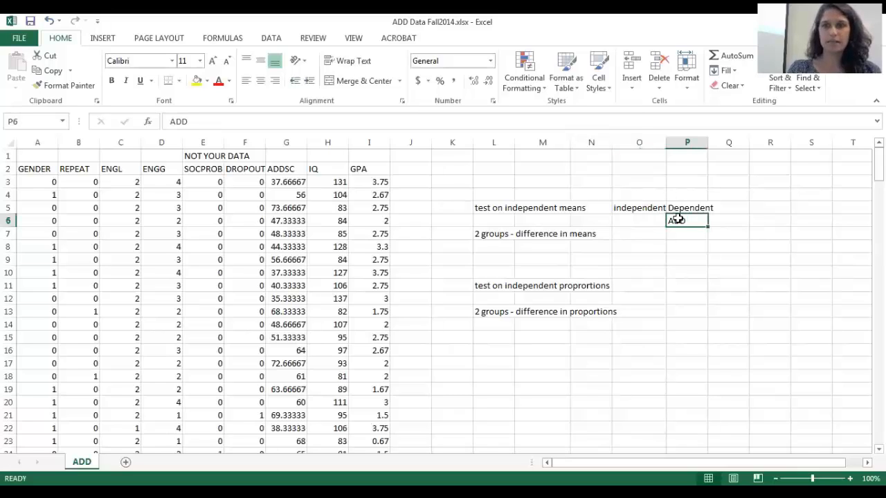
click(644, 219)
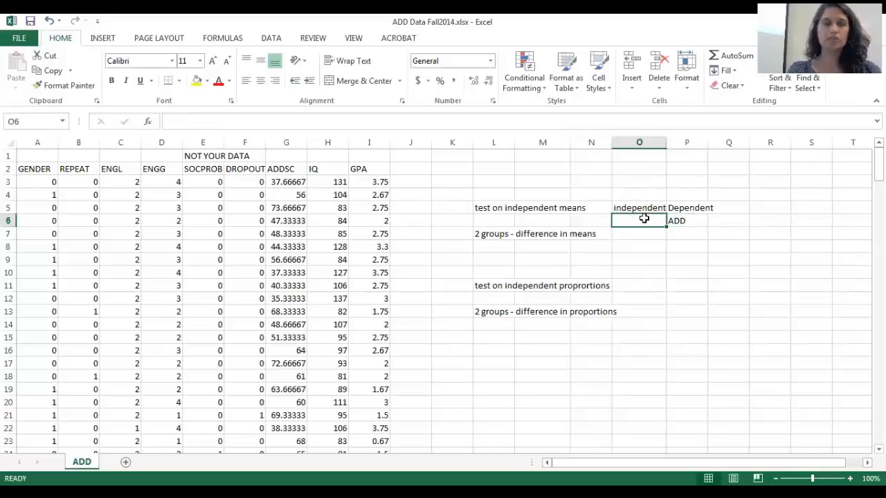
text(GNDER)
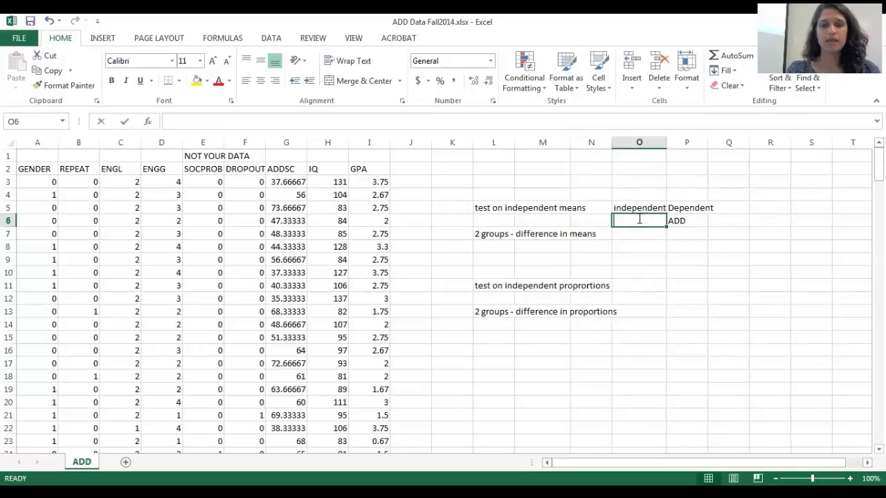
key(BackSpace)
key(BackSpace)
key(BackSpace)
key(BackSpace)
text(ENDER)
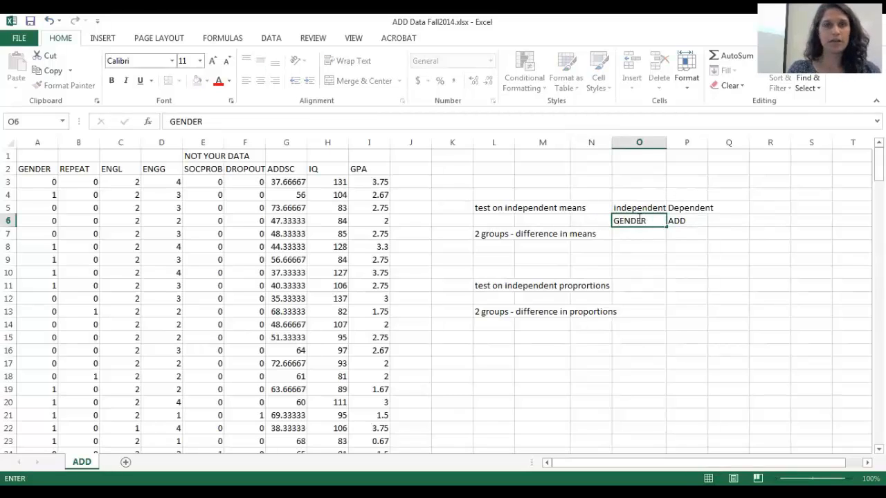
key(Tab)
text(IQ)
key(Return)
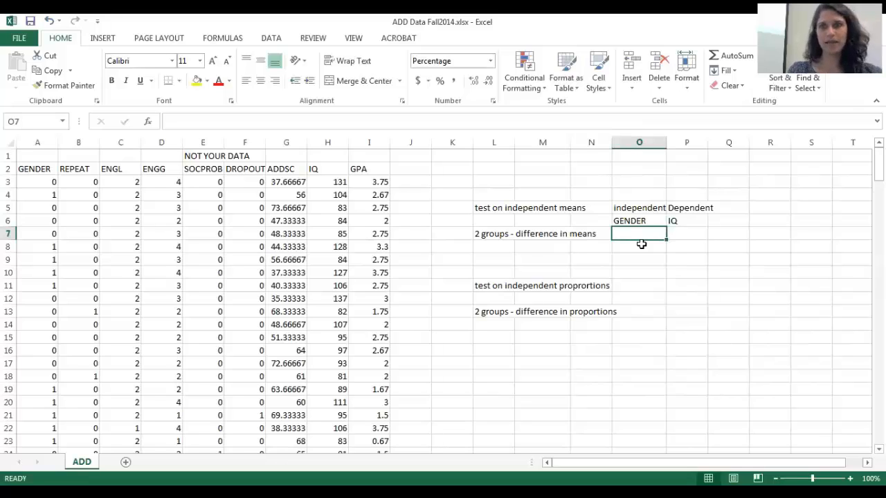
List the gender codes "0 - male" in cell O7 and "1 - female" in cell O8.
text(0)
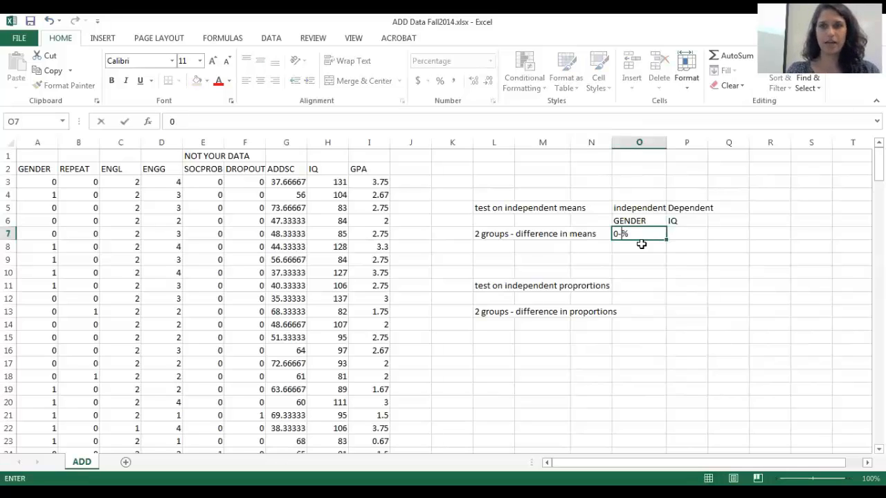
text( -)
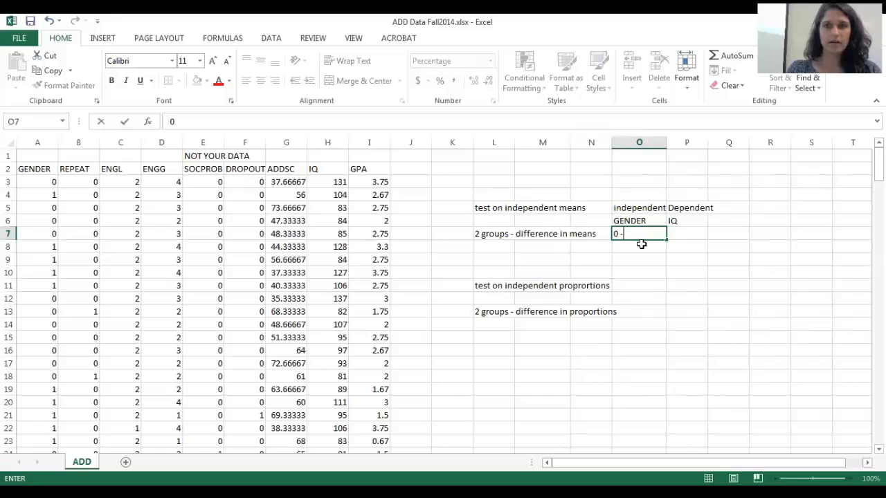
text( male)
key(Return)
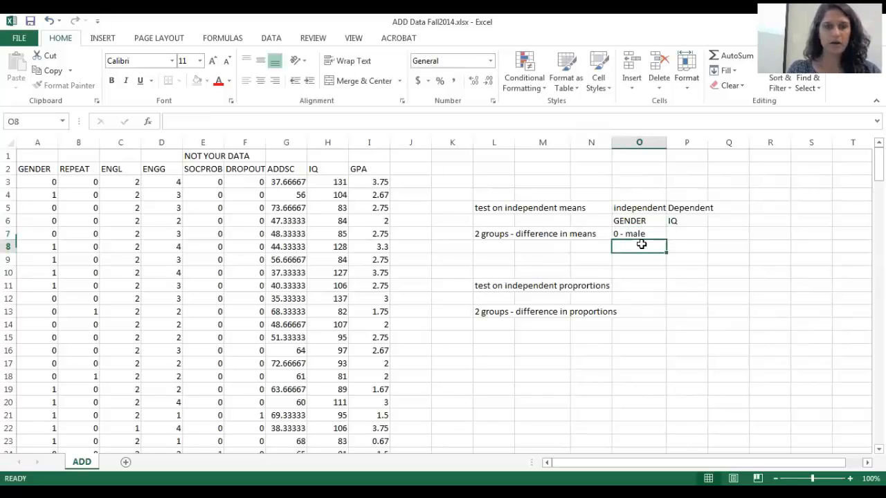
text(1 - female)
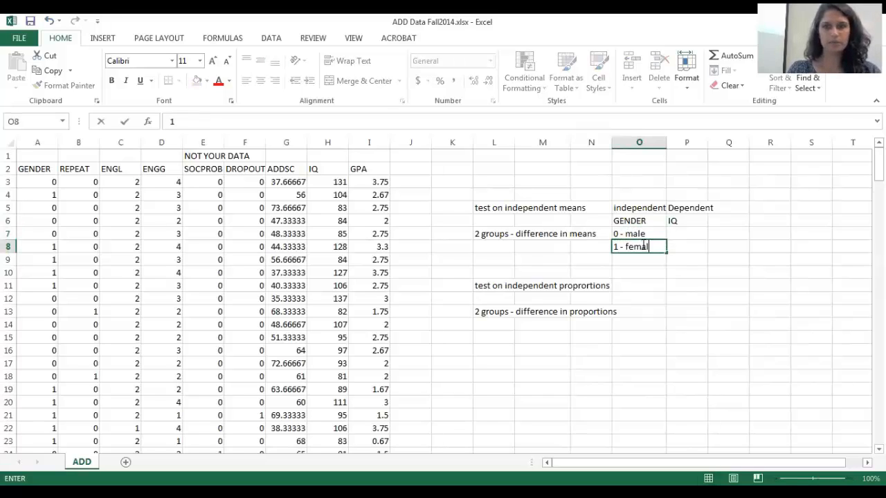
key(Return)
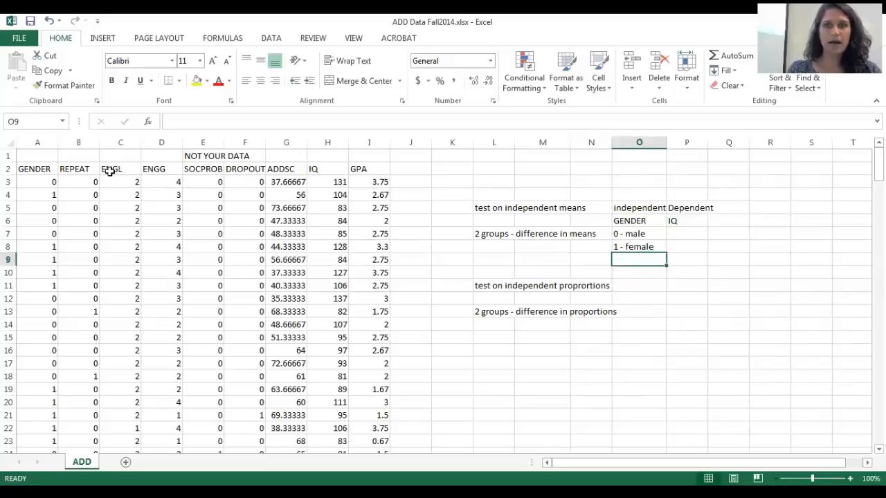
Copy the dataset in columns A to I to a new sheet and sort its rows 3 to 87 by the GENDER column.
drag(36, 157, 389, 441)
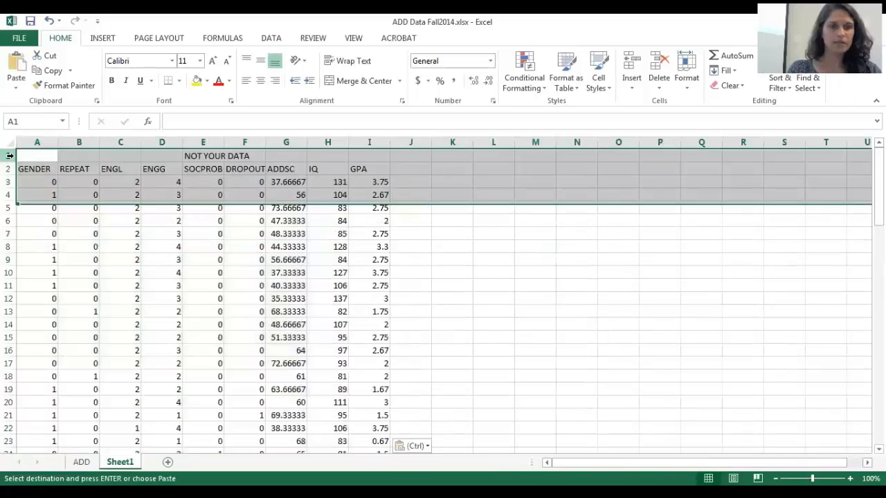
click(9, 143)
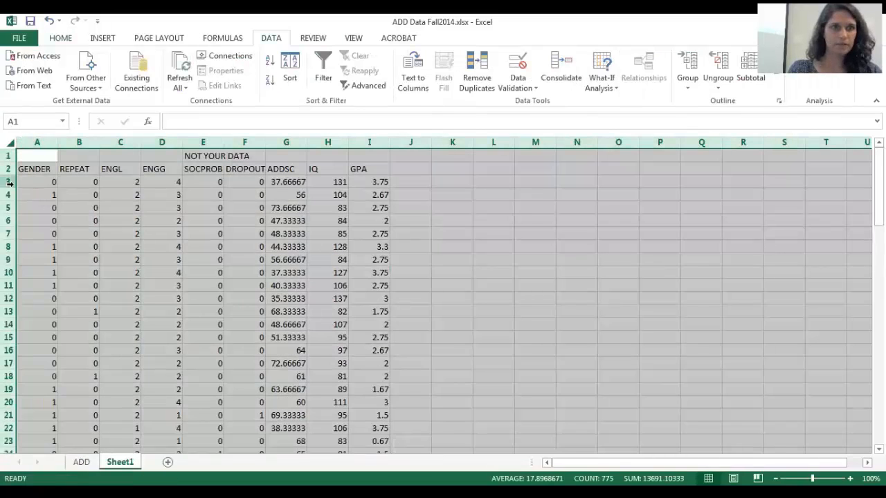
drag(8, 182, 12, 425)
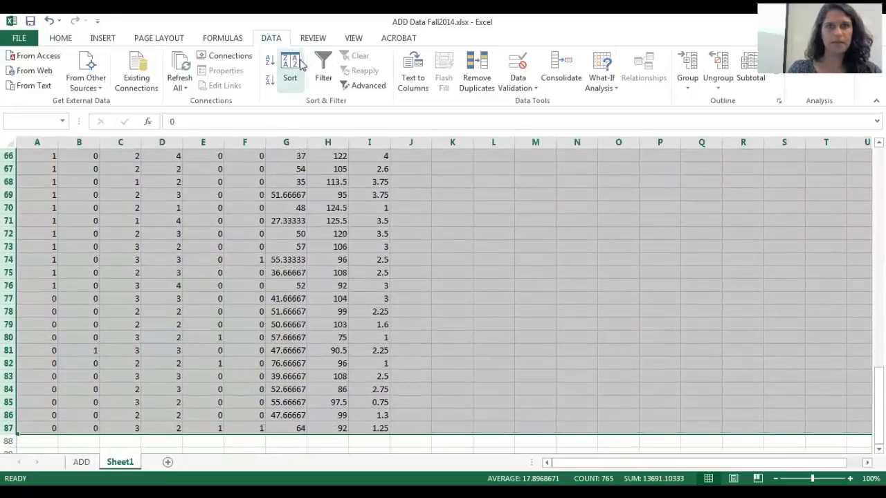
click(290, 75)
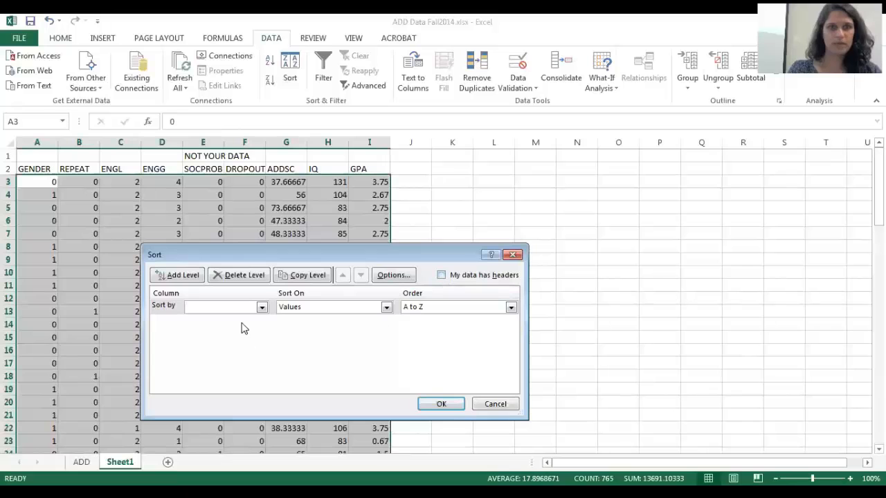
click(236, 307)
click(238, 320)
click(429, 404)
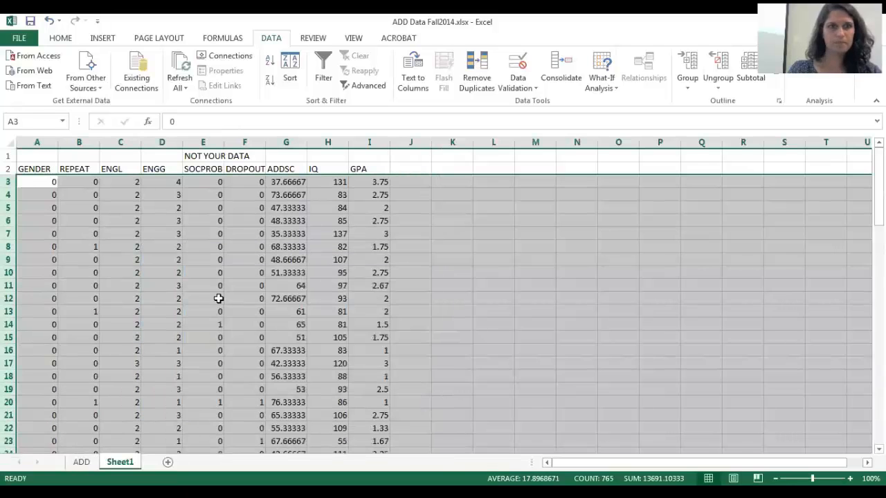
Check where the GENDER values switch from 0 to 1 in the sorted rows.
drag(32, 185, 27, 377)
click(12, 184)
drag(13, 184, 223, 377)
click(44, 376)
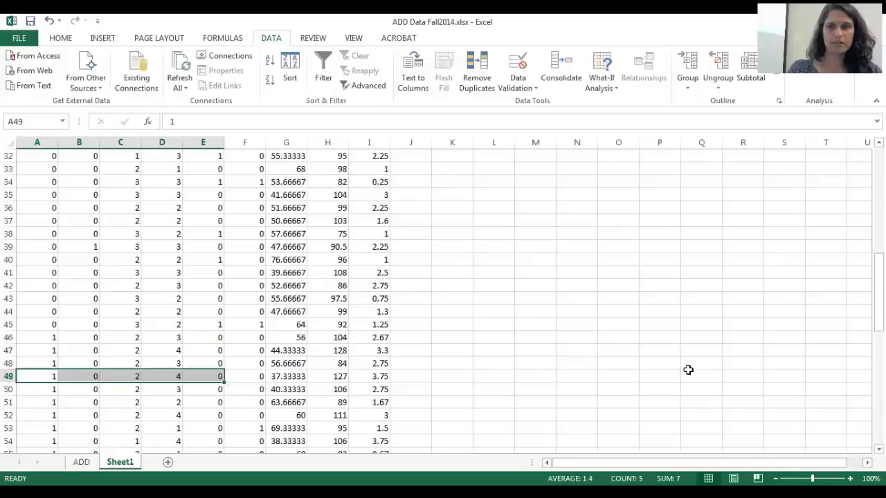
drag(878, 273, 878, 170)
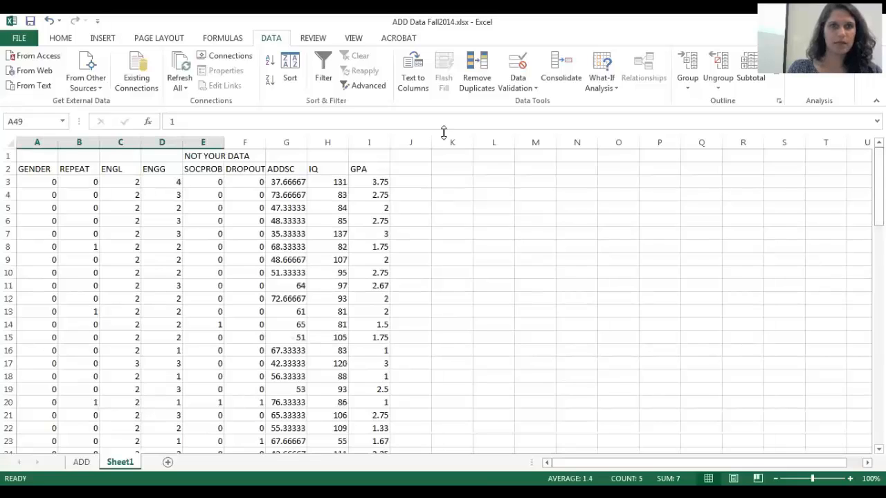
Look through the ENGL and ENGG columns down the sorted rows of both gender groups.
click(124, 170)
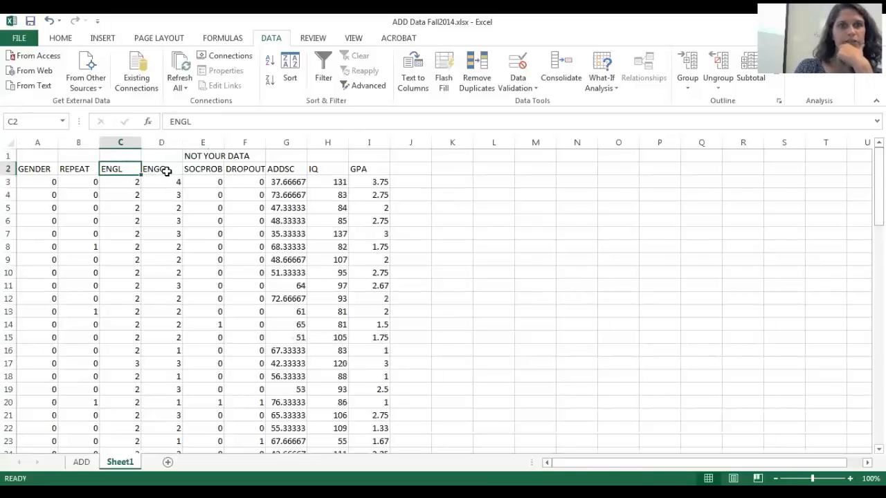
click(153, 173)
key(Down)
key(Down)
key(Down)
key(Down)
key(Down)
key(Down)
key(Down)
key(Down)
key(Down)
key(Down)
key(Down)
key(Down)
key(Down)
key(Down)
key(Down)
key(Down)
key(Down)
key(Down)
key(Down)
key(Down)
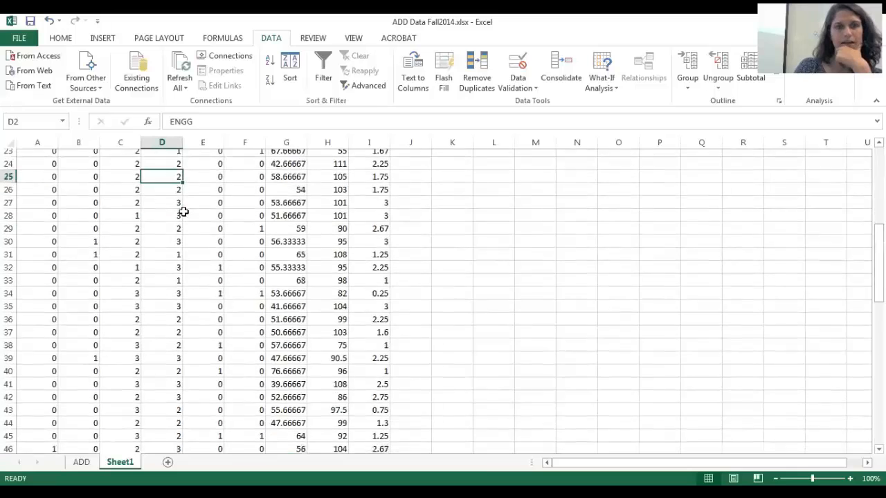
click(9, 195)
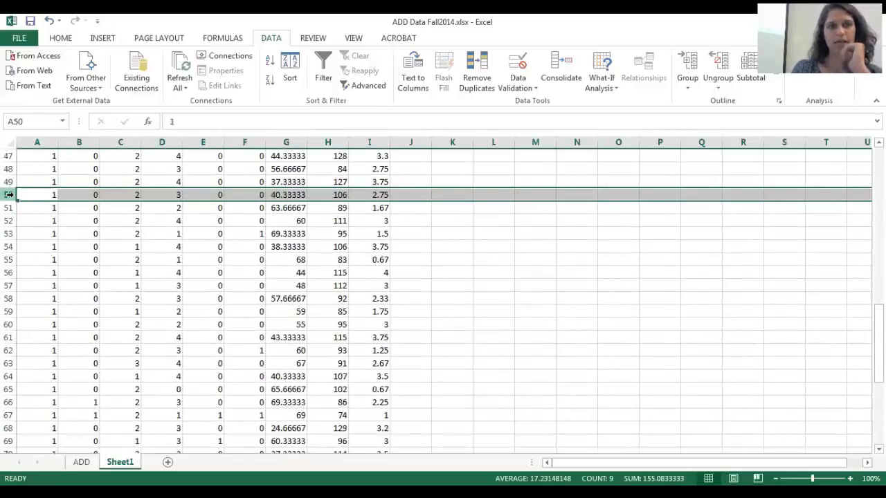
key(Page_Up)
key(Page_Up)
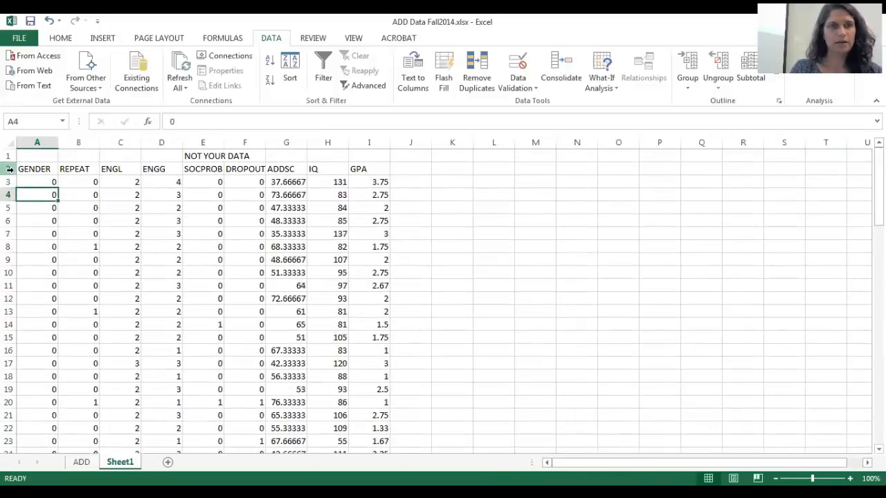
click(5, 181)
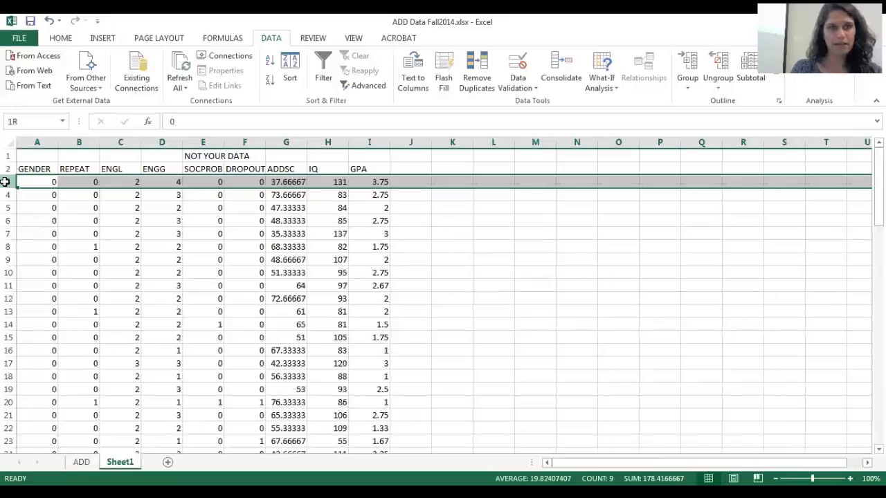
drag(5, 181, 8, 324)
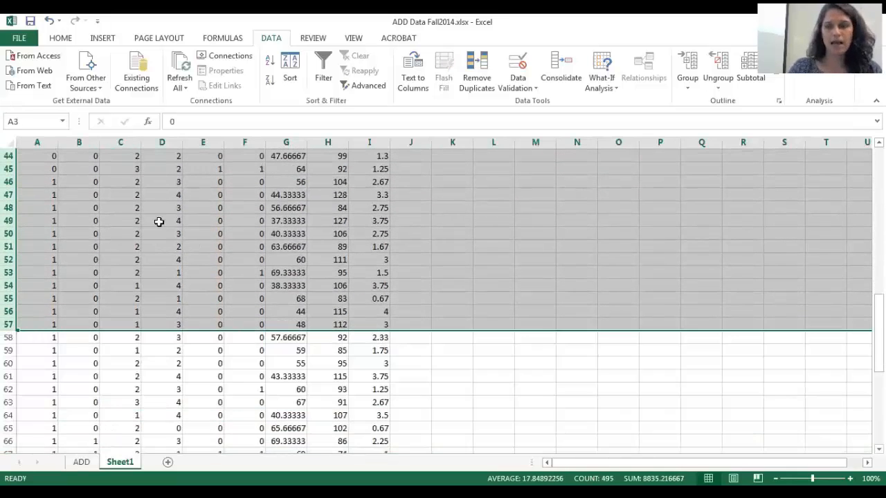
key(Page_Up)
key(Page_Up)
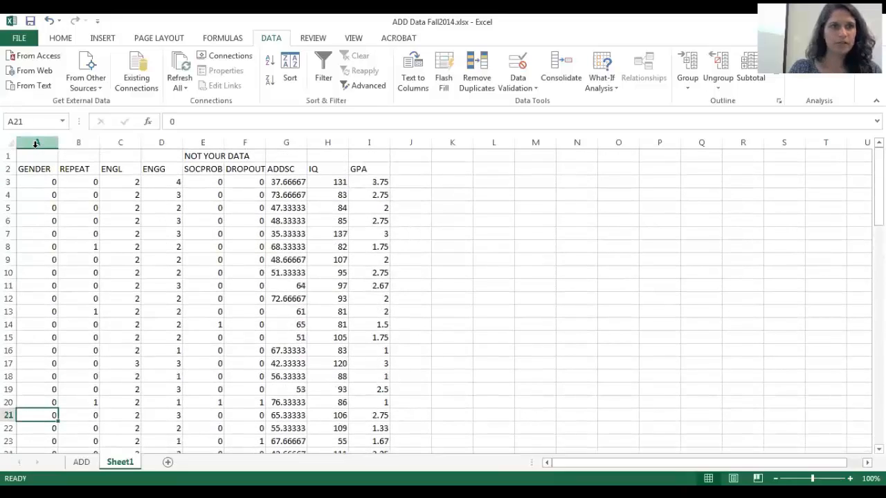
Copy the GENDER column A and IQ column H into columns L and M of the same sheet.
click(36, 144)
ctrl+click(341, 142)
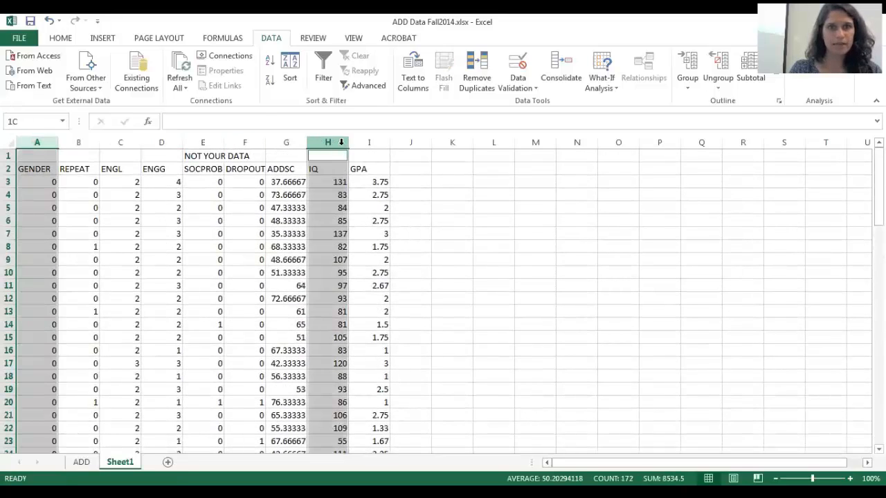
key(ctrl+x)
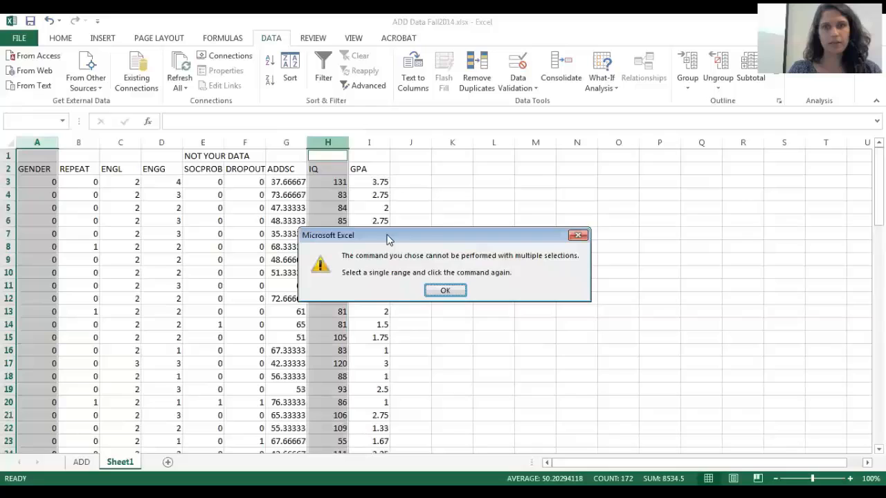
click(444, 286)
key(ctrl+c)
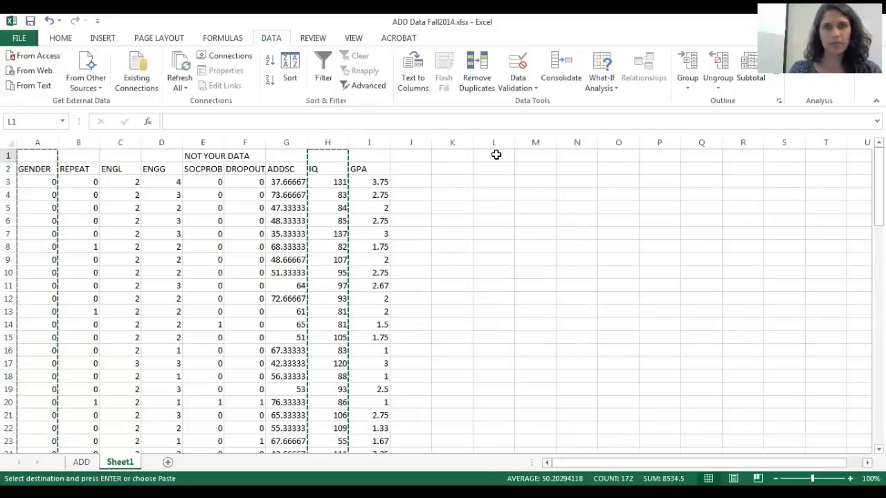
click(495, 155)
key(ctrl+v)
click(522, 262)
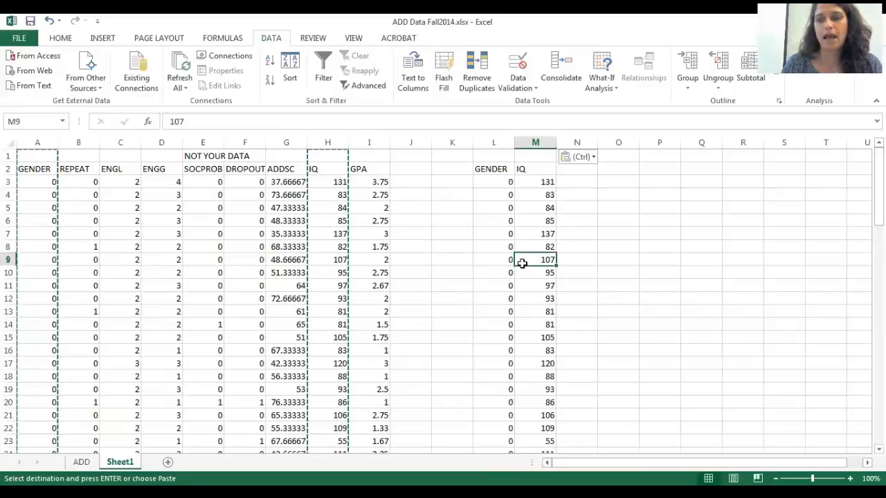
Enter the headers "IQ males" in cell O2 and "IQ females" in cell P2.
key(Down)
key(Up)
key(Up)
key(Up)
key(Up)
key(Right)
key(Right)
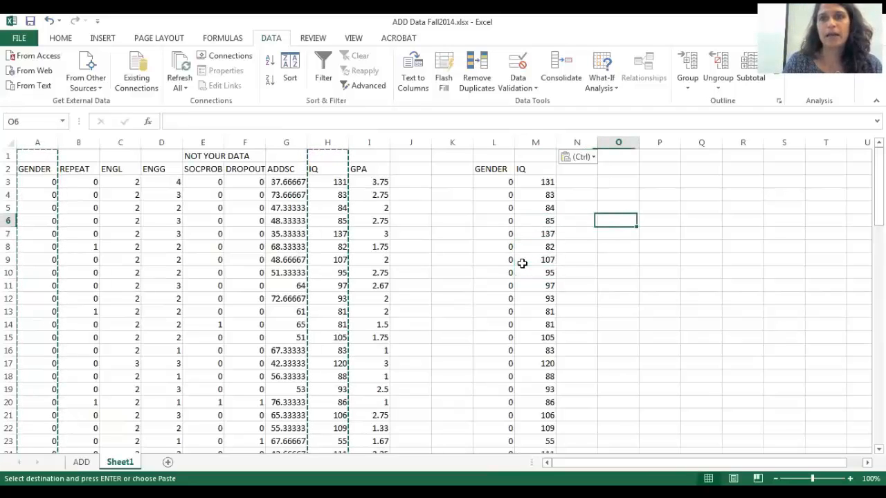
key(Up)
key(Up)
key(Up)
key(Up)
key(Up)
key(Down)
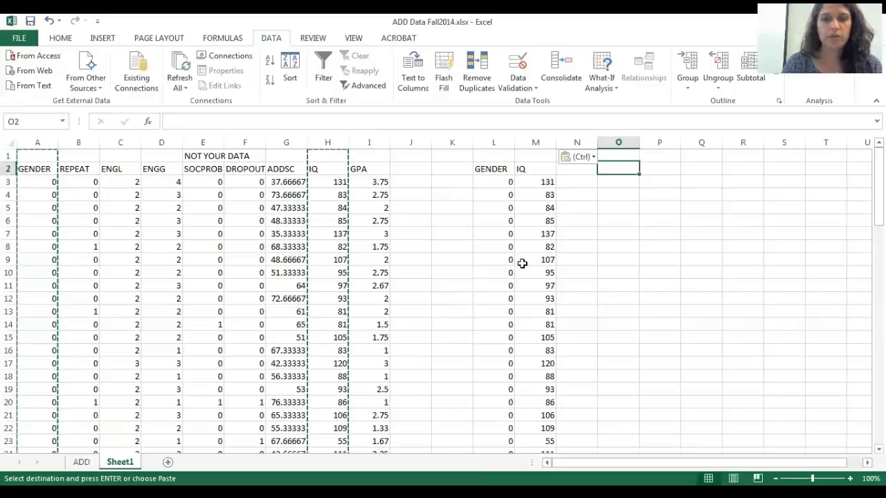
text(IQ males)
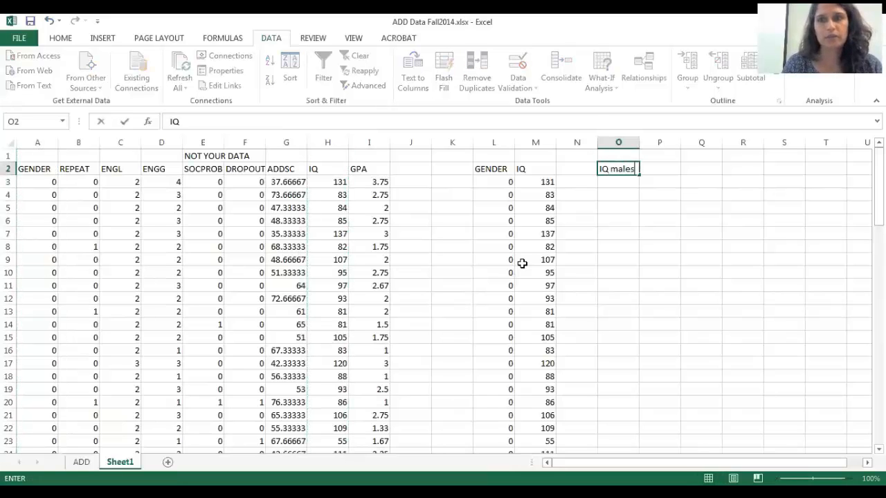
key(Tab)
text(IQ femal)
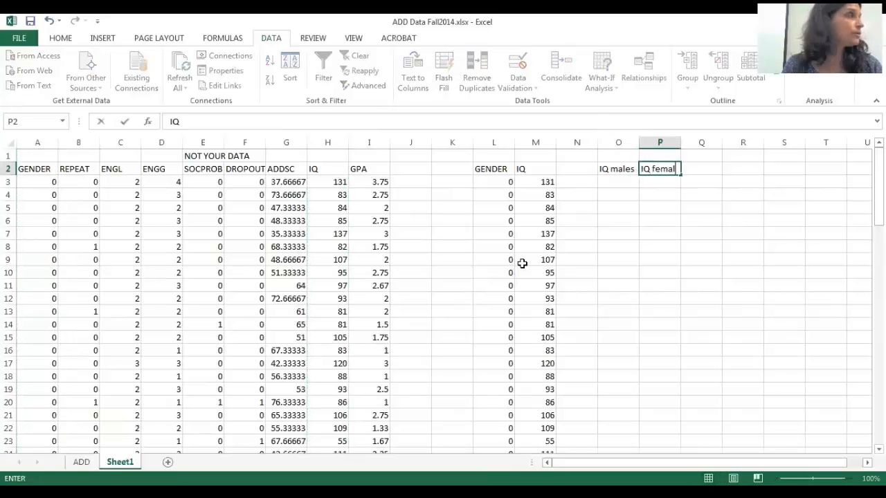
text(es)
key(Return)
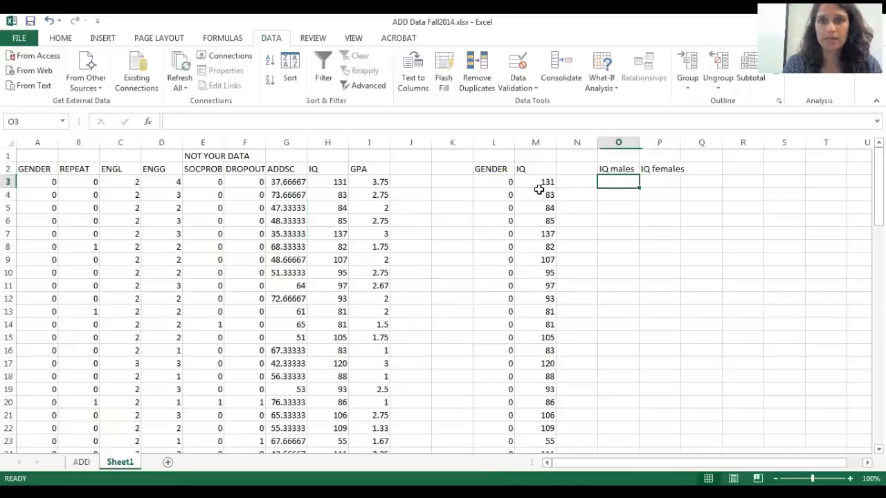
Move the IQ values of the gender 0 rows, M3 to M45, under the "IQ males" header starting at O3.
drag(540, 183, 539, 164)
key(ctrl+x)
drag(879, 332, 879, 187)
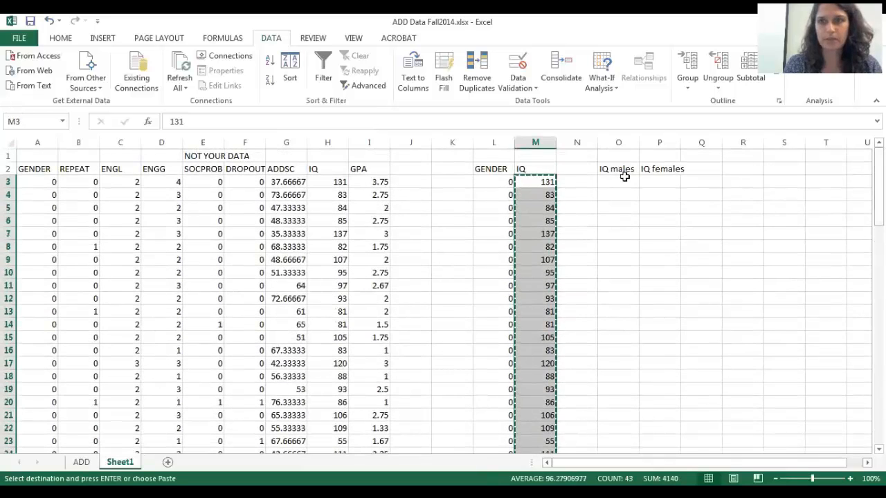
click(621, 177)
key(ctrl+v)
Move the IQ values of the gender 1 rows, M46 to M87, under the "IQ females" header starting at P3.
click(510, 246)
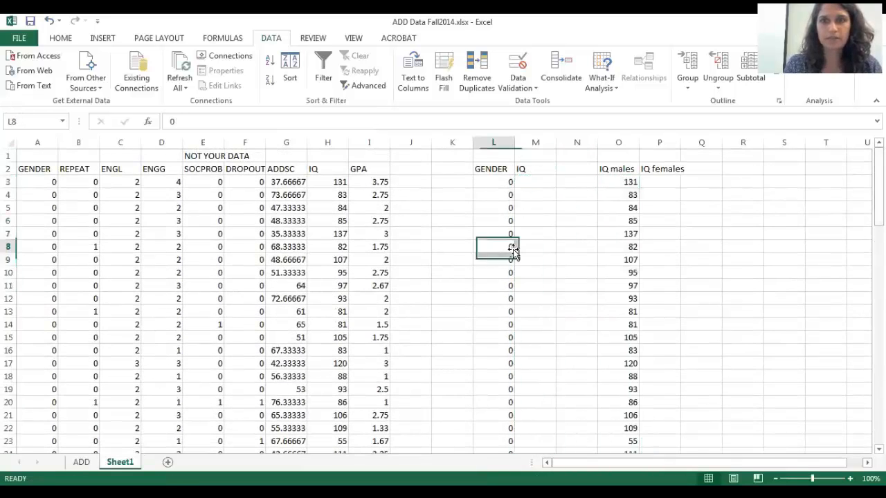
scroll(513, 249, down, 15)
scroll(513, 249, down, 16)
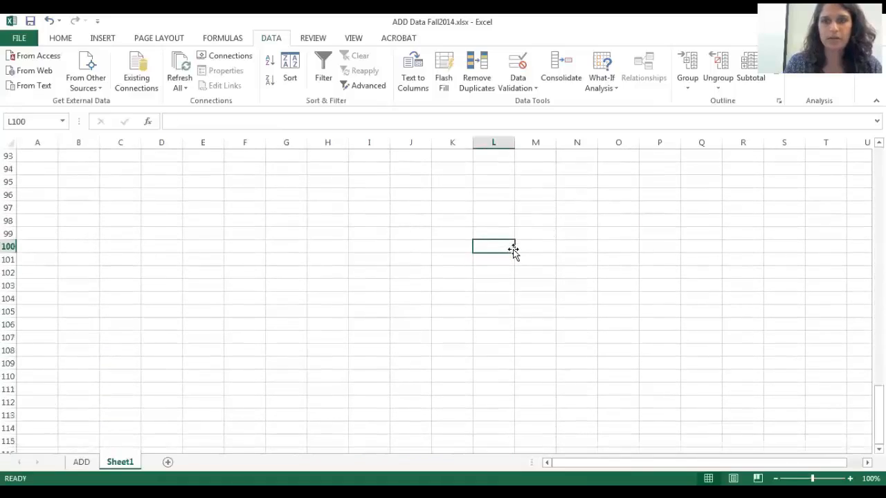
scroll(512, 249, up, 15)
scroll(513, 251, up, 1)
key(Up)
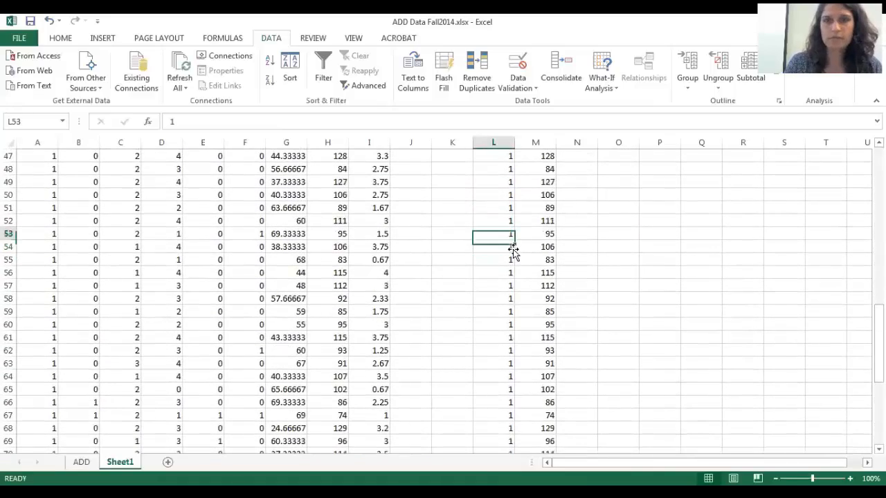
key(Up)
key(Up)
key(Up)
key(Up)
key(Up)
key(Up)
key(Up)
key(Up)
key(Up)
key(Up)
key(Up)
key(Up)
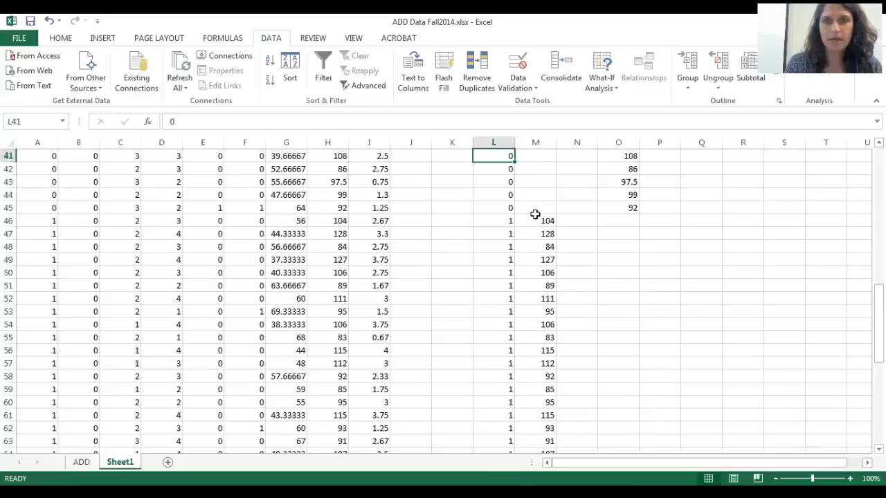
drag(538, 221, 541, 429)
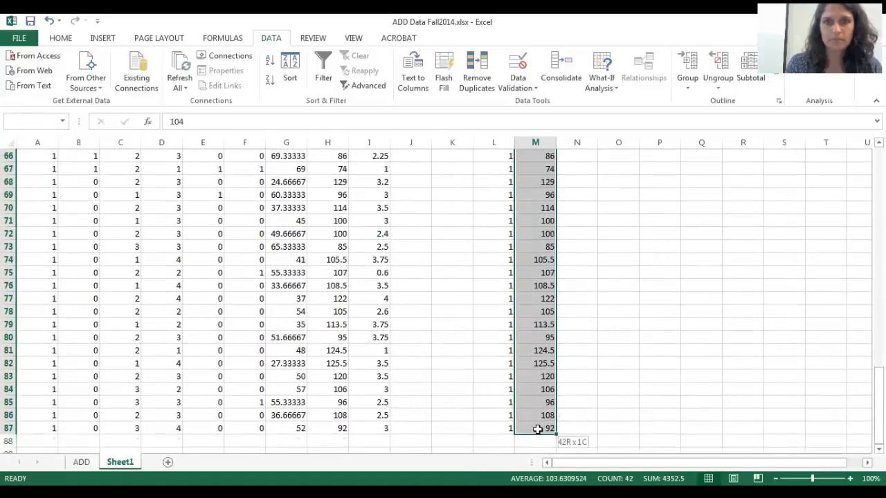
key(ctrl+x)
drag(879, 403, 878, 173)
click(659, 182)
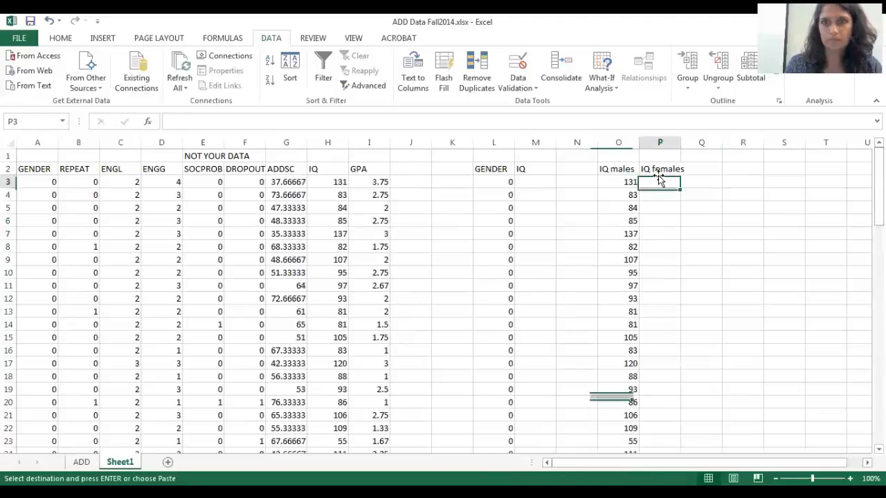
key(ctrl+v)
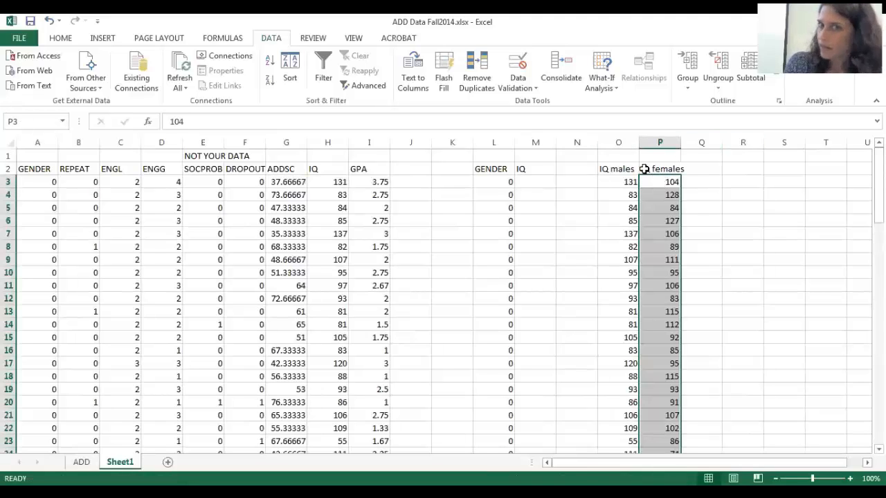
Center the contents of columns O and P horizontally and middle-align them vertically.
drag(621, 142, 650, 142)
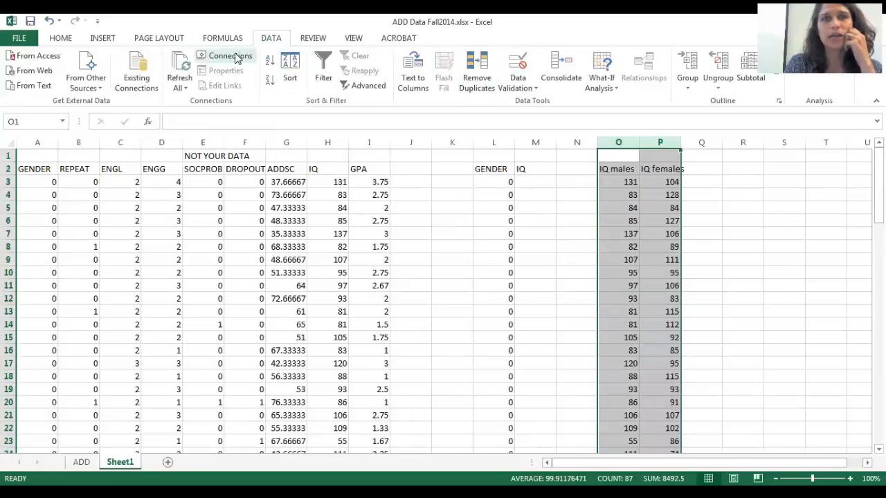
click(52, 39)
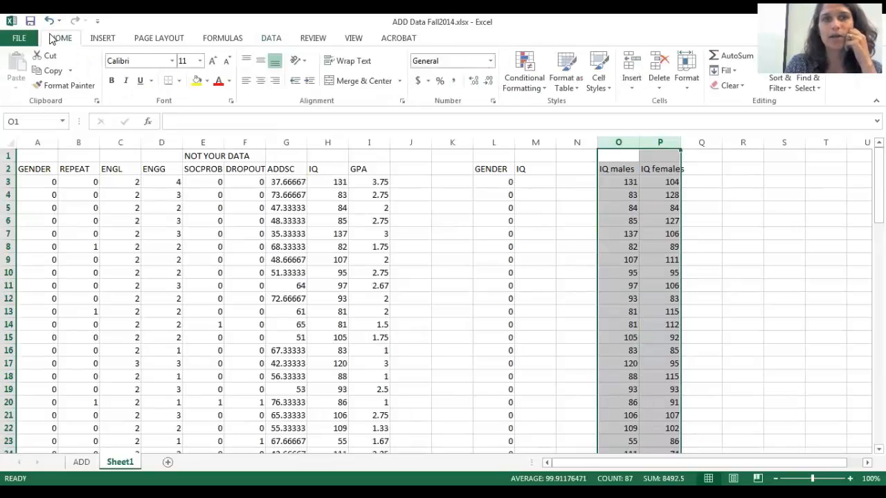
click(260, 61)
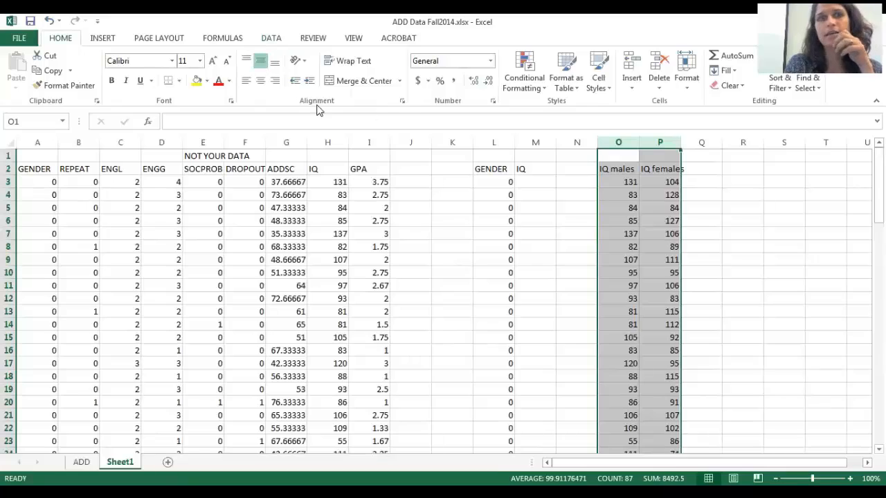
click(260, 81)
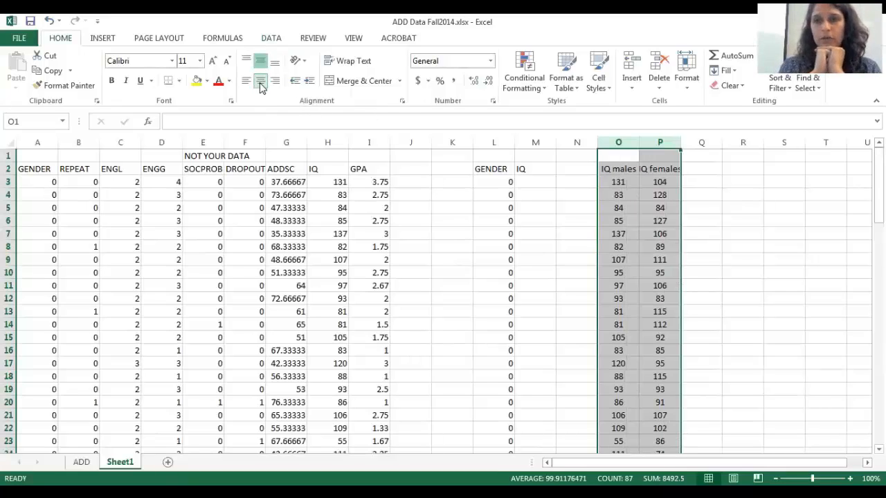
Check in the Excel options whether the Analysis ToolPak is among the active add-ins.
click(21, 39)
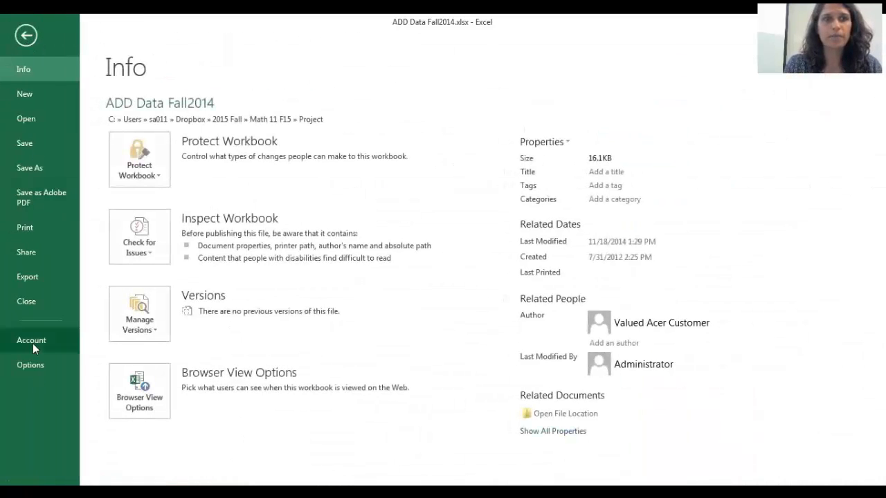
click(30, 365)
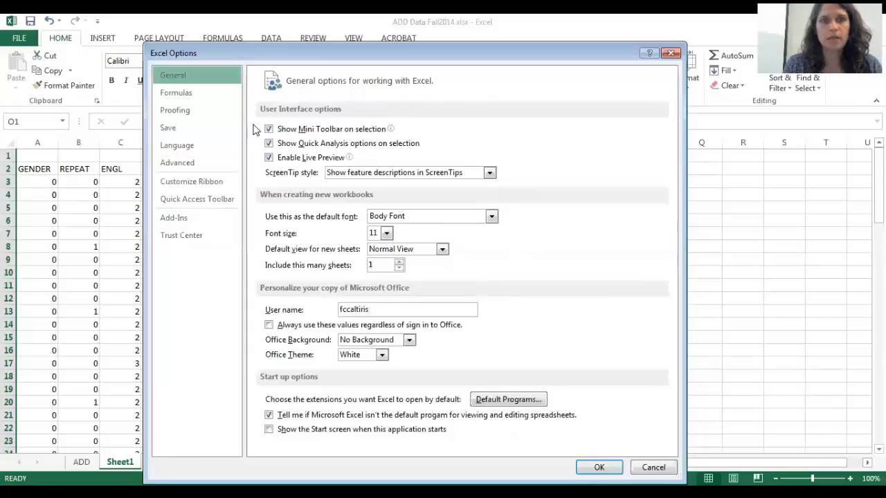
click(189, 217)
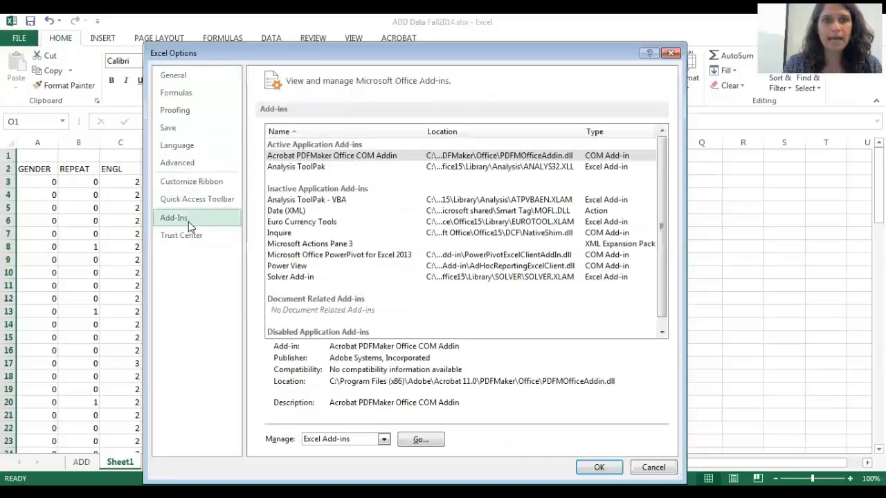
click(318, 169)
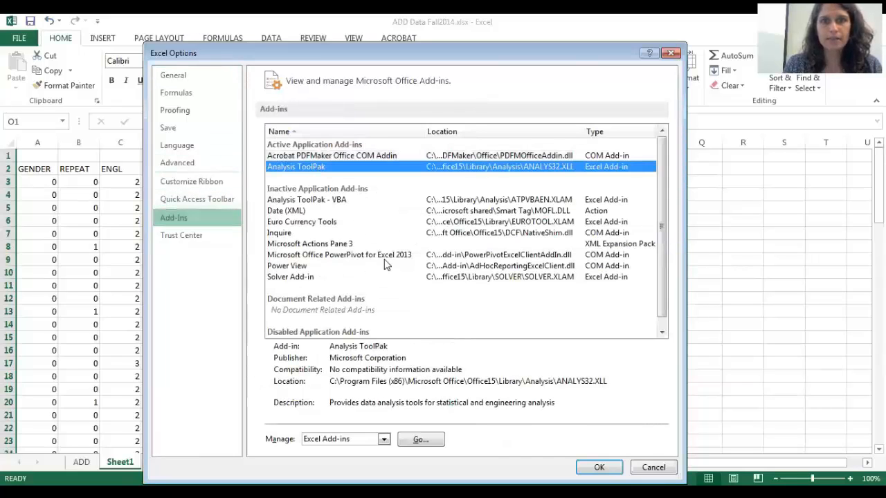
click(589, 467)
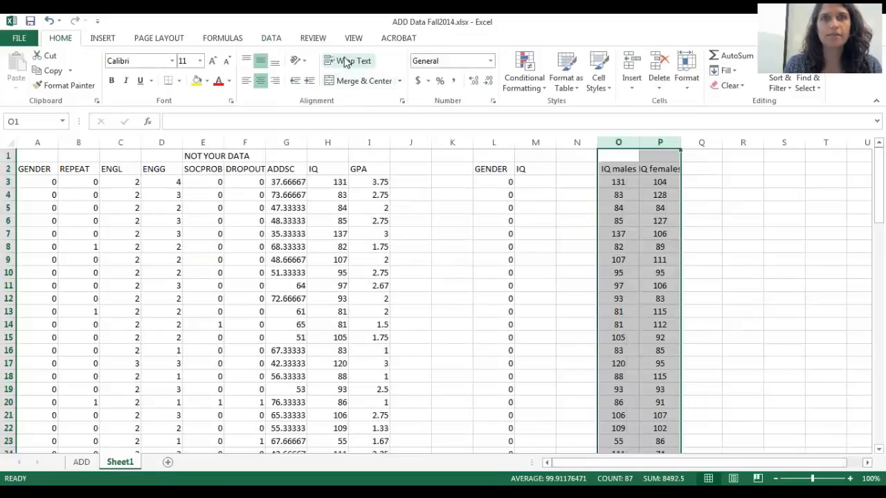
Widen columns O and P so that the "IQ males" and "IQ females" headers fit.
click(263, 38)
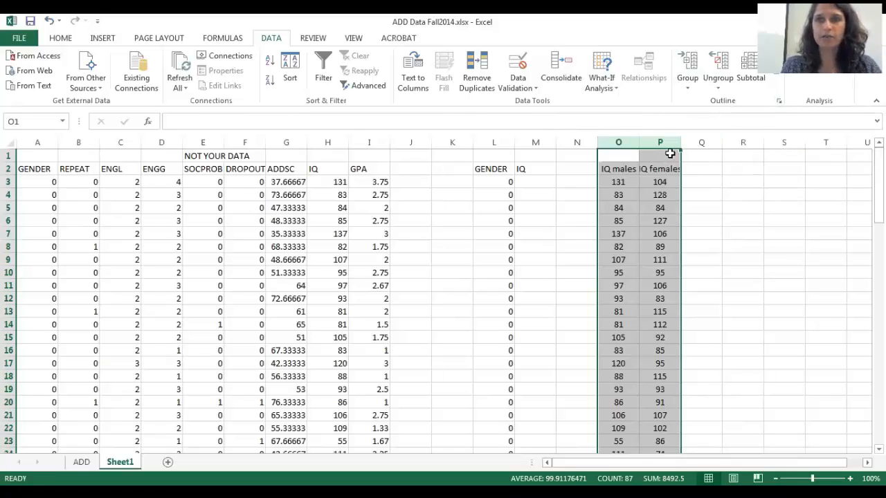
drag(679, 143, 682, 143)
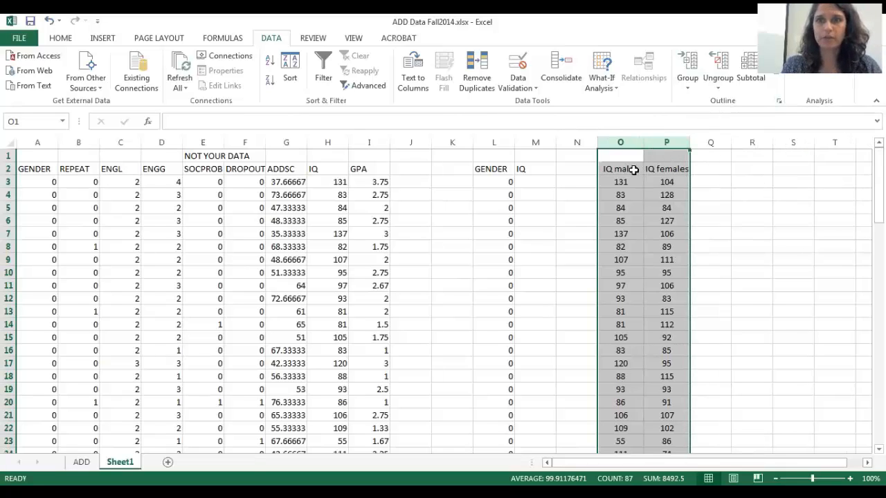
click(614, 180)
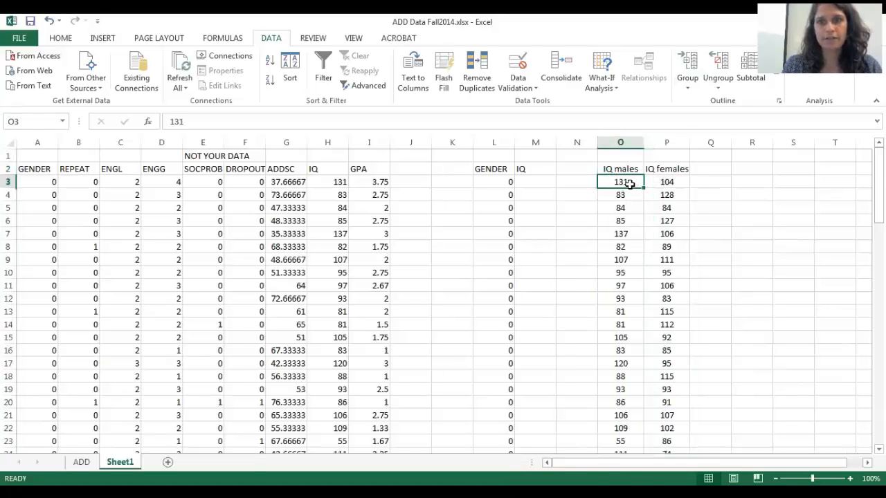
drag(629, 183, 666, 445)
key(ctrl+shift+Up)
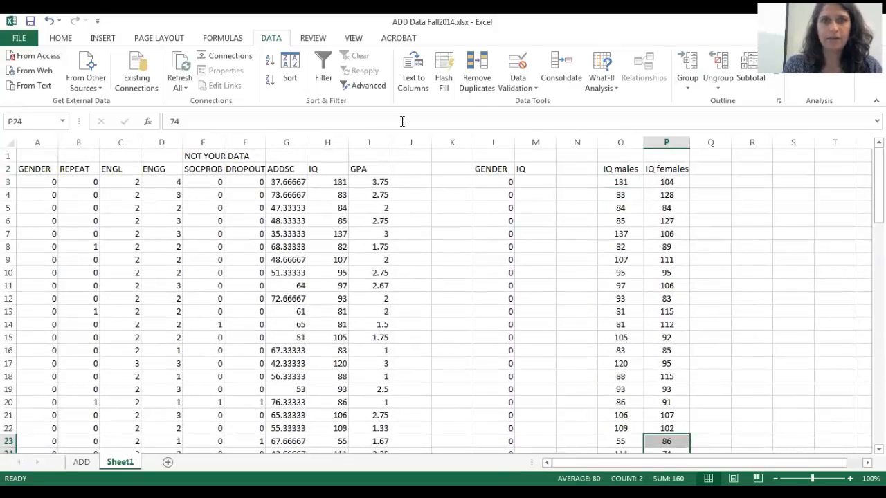
Start the "t-Test: Two-Sample Assuming Unequal Variances" data analysis tool.
click(817, 56)
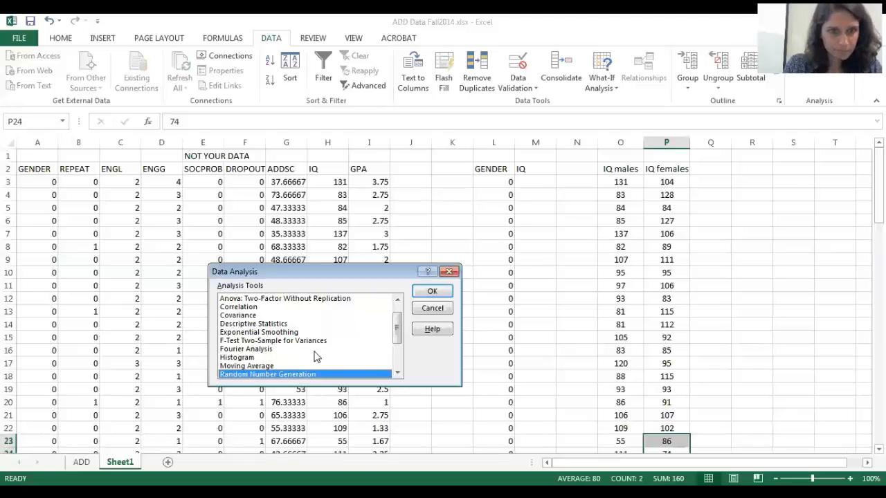
drag(399, 337, 398, 361)
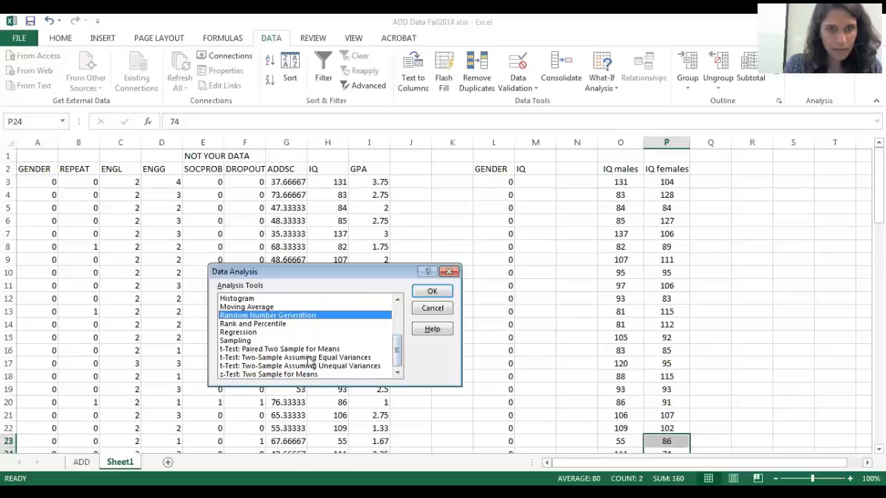
click(259, 366)
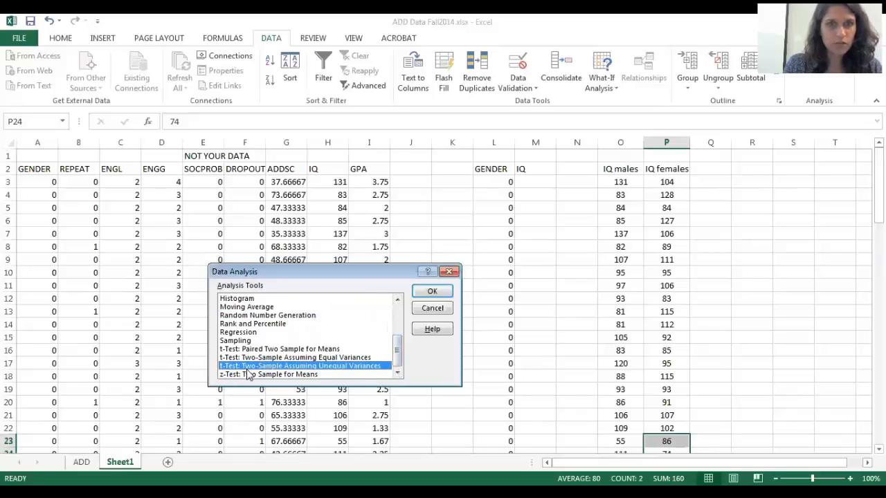
click(423, 293)
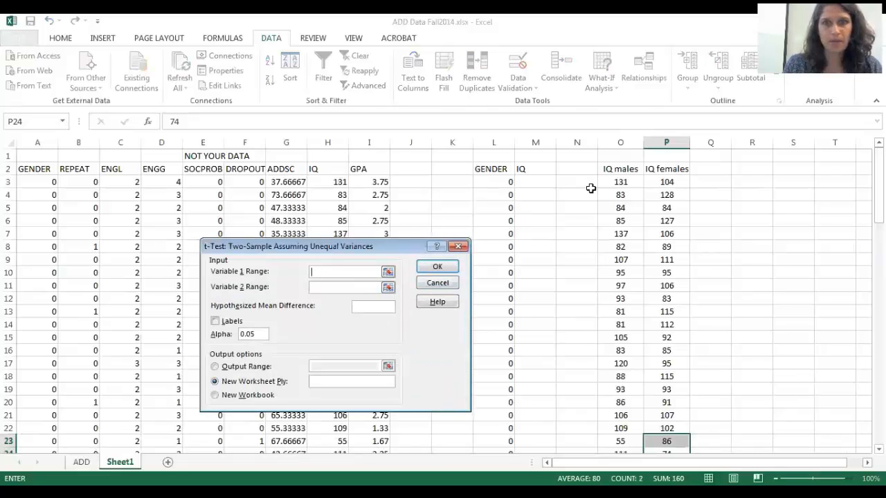
Set the t-test's Variable 1 range to the male IQ values O3:O45 and Variable 2 range to the female IQ values P3:P44.
drag(612, 183, 610, 424)
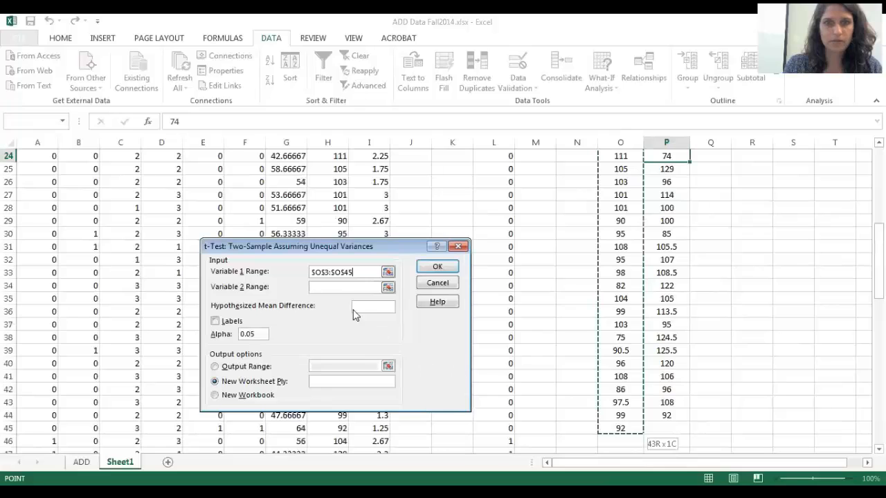
click(339, 289)
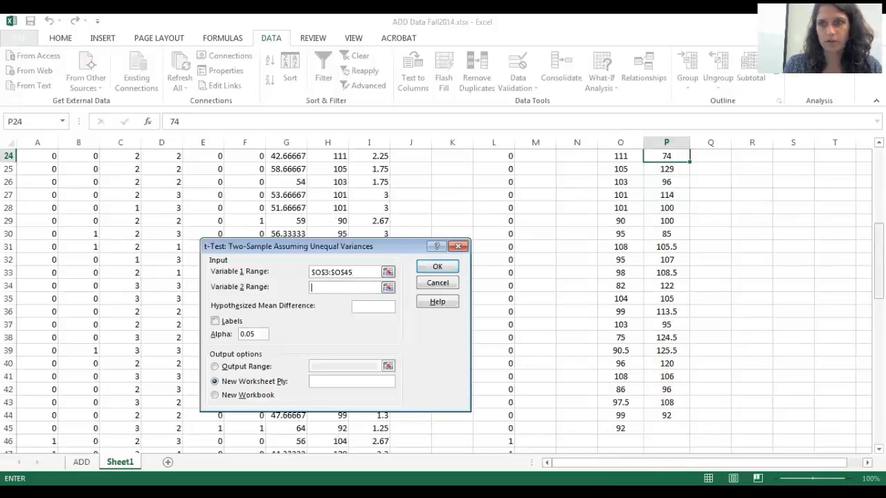
scroll(485, 297, up, 8)
drag(666, 182, 661, 415)
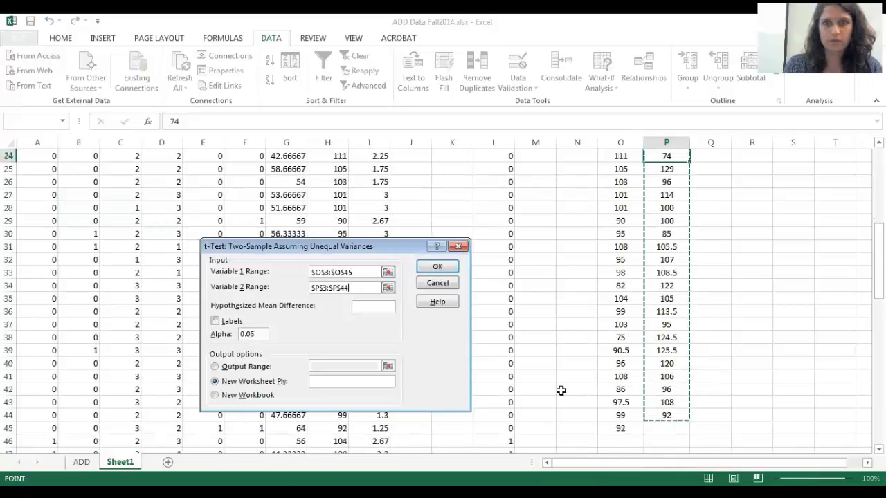
Set the hypothesized mean difference to 0 and run the t-test with alpha 0.05 and output to a new worksheet.
click(372, 306)
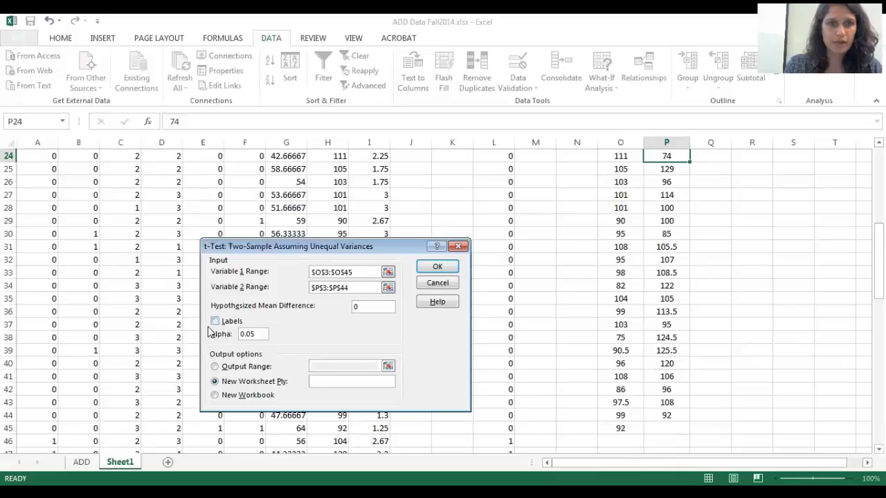
click(254, 334)
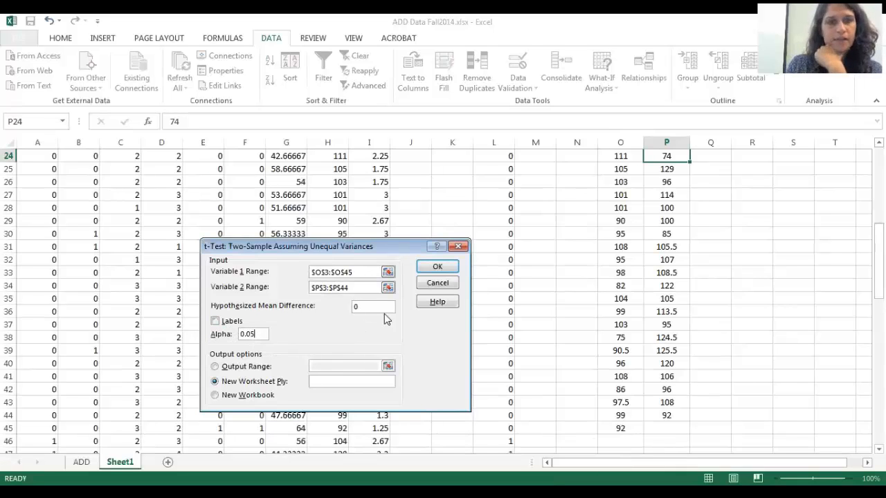
click(436, 267)
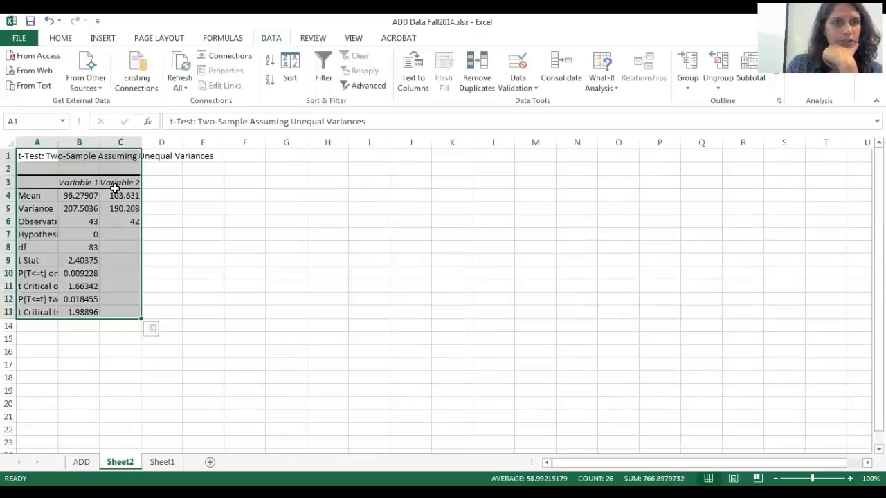
Rename the t-test table's column headers to "males" in B3 and "females" in C3.
drag(49, 199, 119, 195)
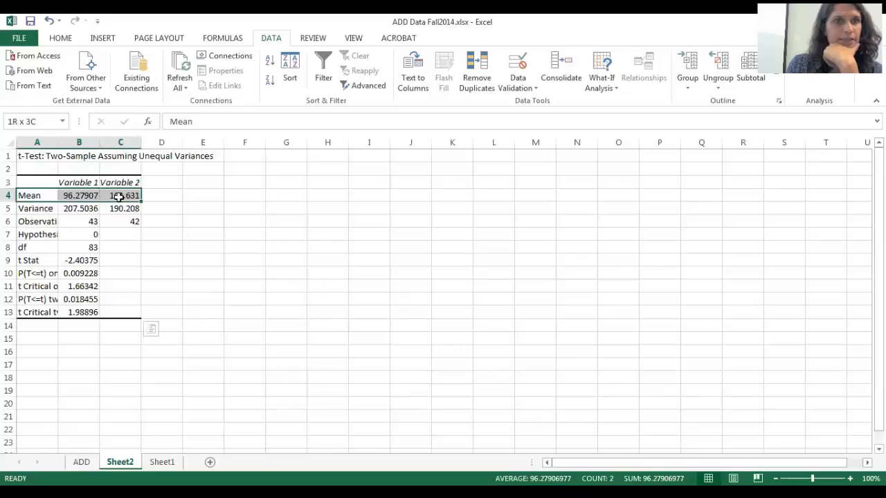
click(83, 182)
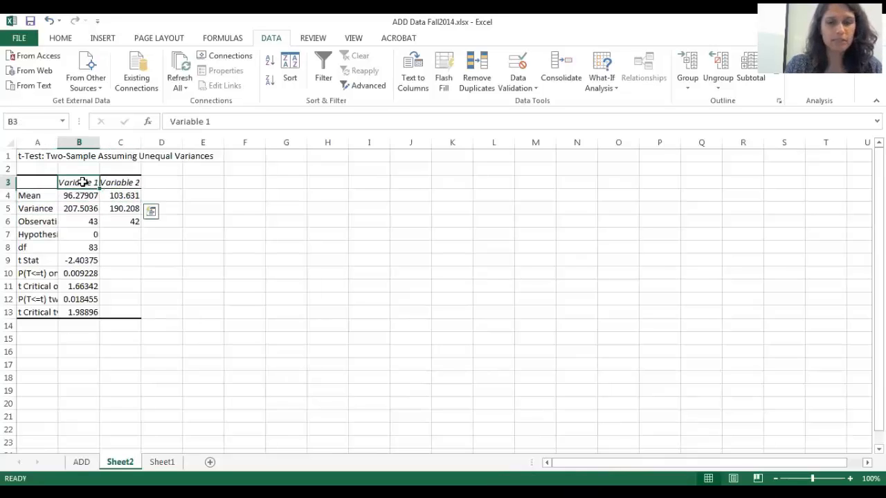
text(males)
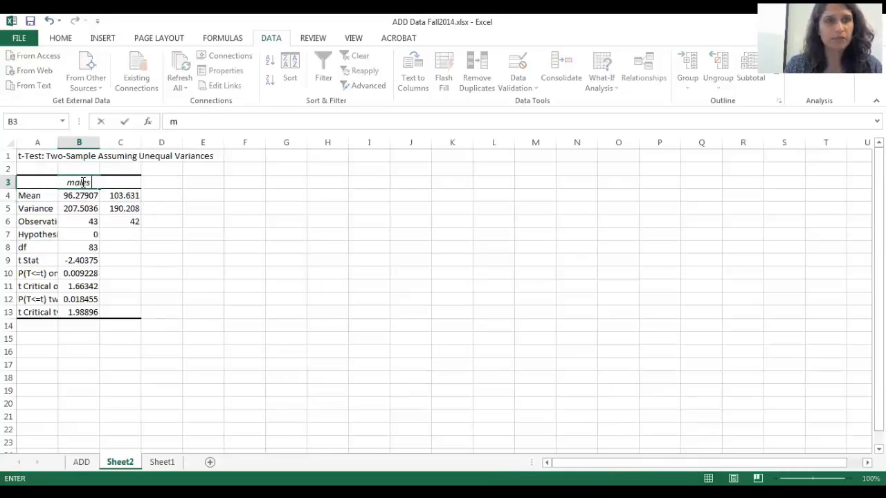
key(Tab)
text(females)
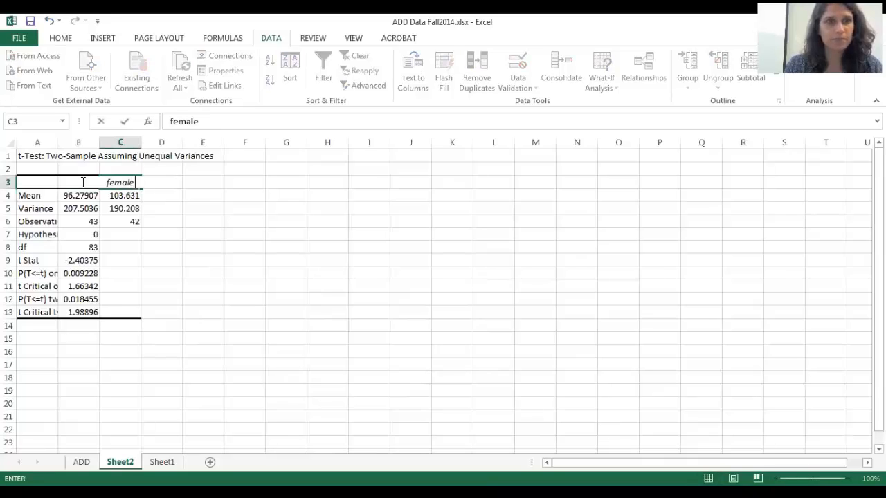
key(Return)
Review the variances and observation counts of both groups, and widen column A to fit its row labels.
drag(47, 212, 121, 209)
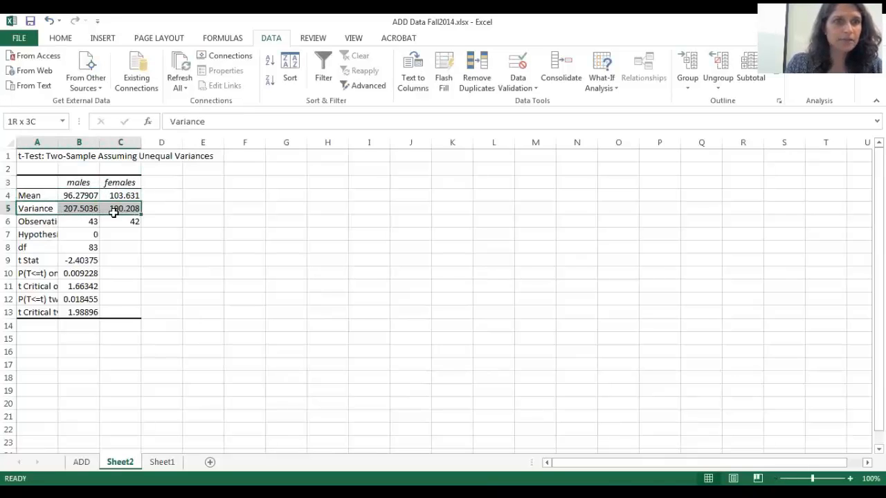
click(76, 220)
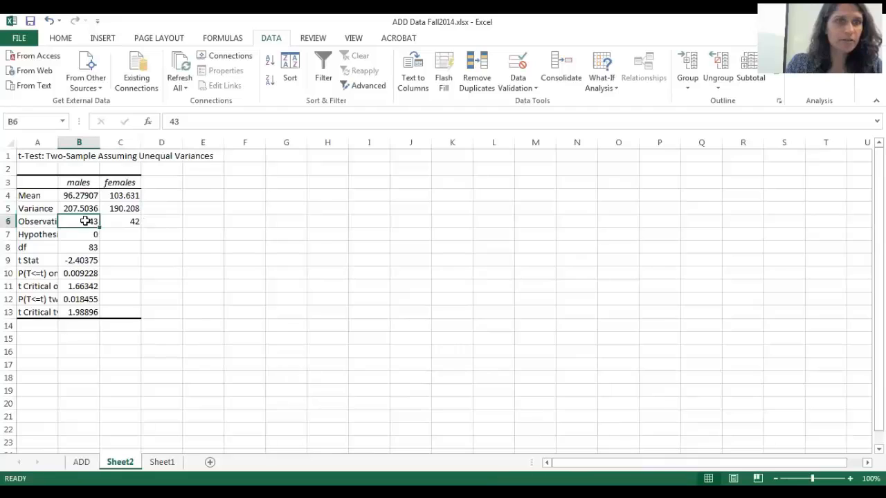
click(112, 223)
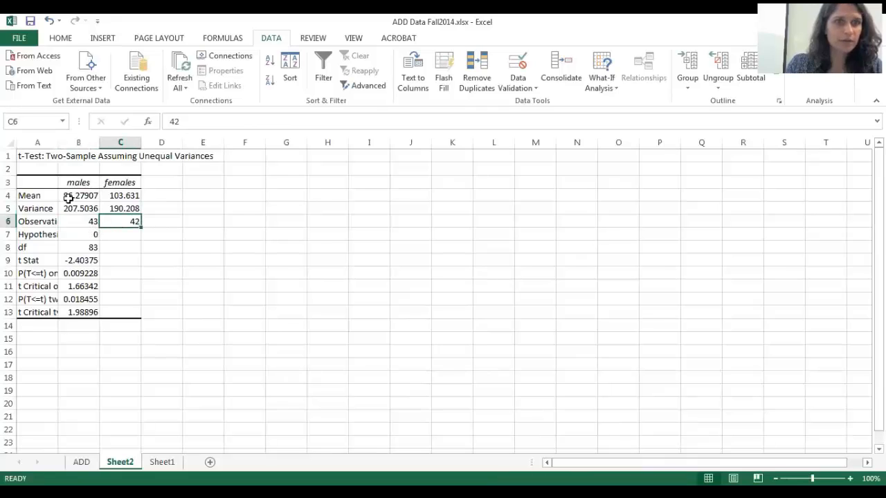
double_click(59, 142)
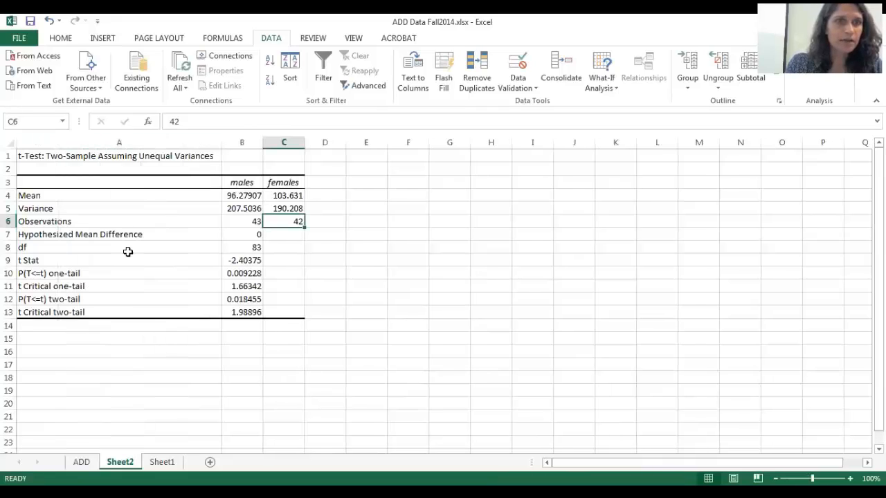
Examine the hypothesized mean difference, df, t Stat and one-tail results in the t-test table.
click(244, 234)
key(Down)
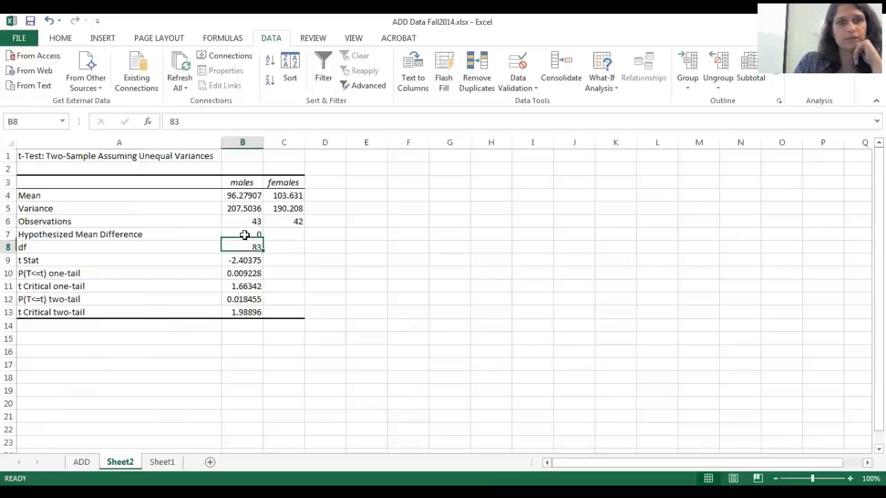
key(Down)
key(Down)
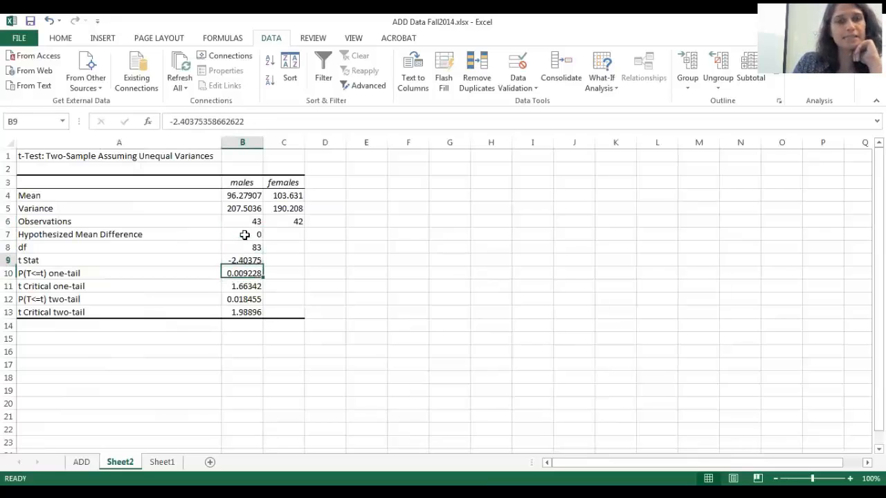
key(Up)
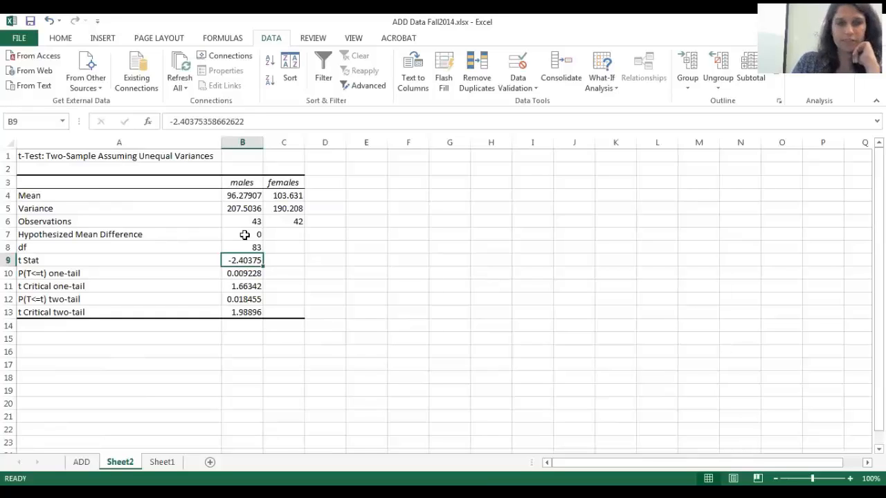
key(Down)
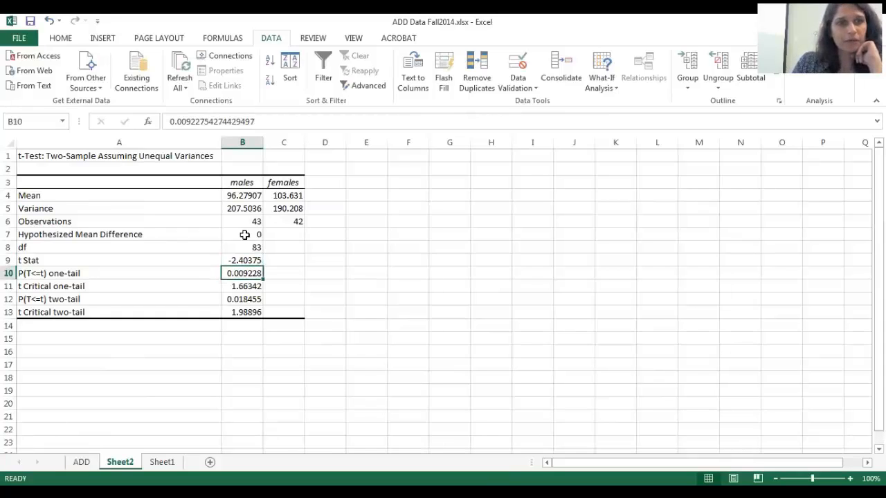
key(Down)
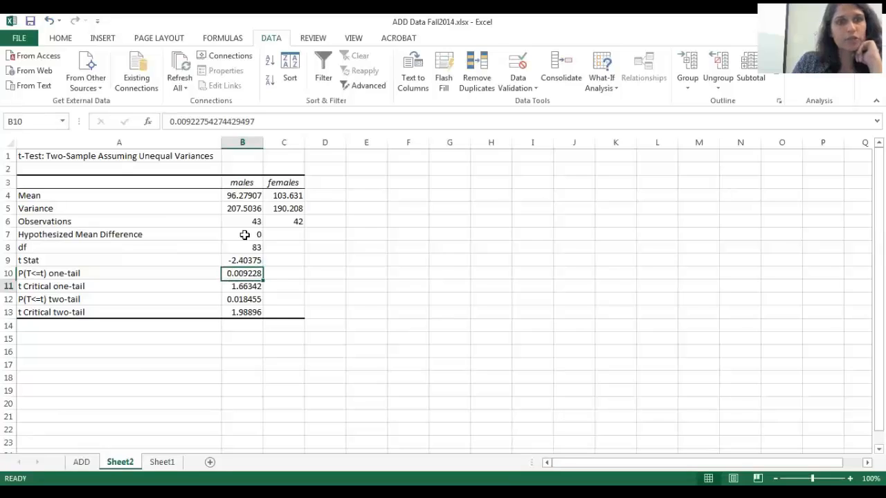
Enter the note "not equal to" in C12, beside the two-tail p-value.
key(Down)
key(shift+Down)
key(Right)
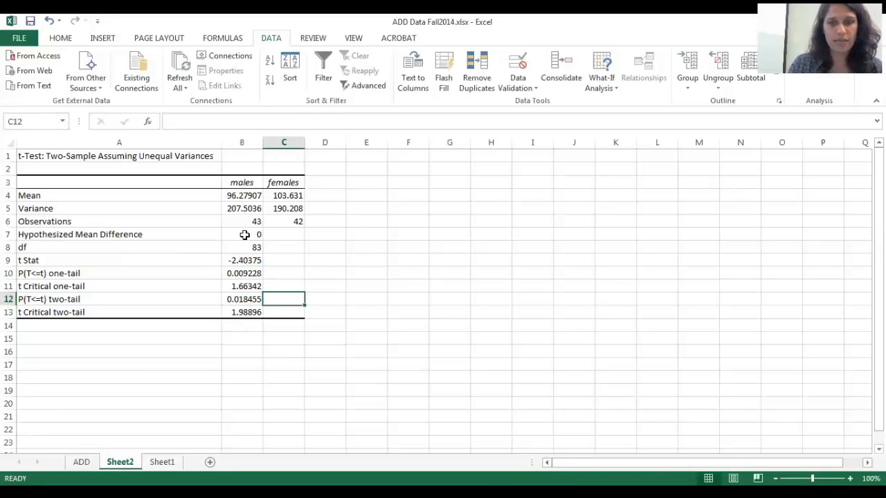
text(not eu)
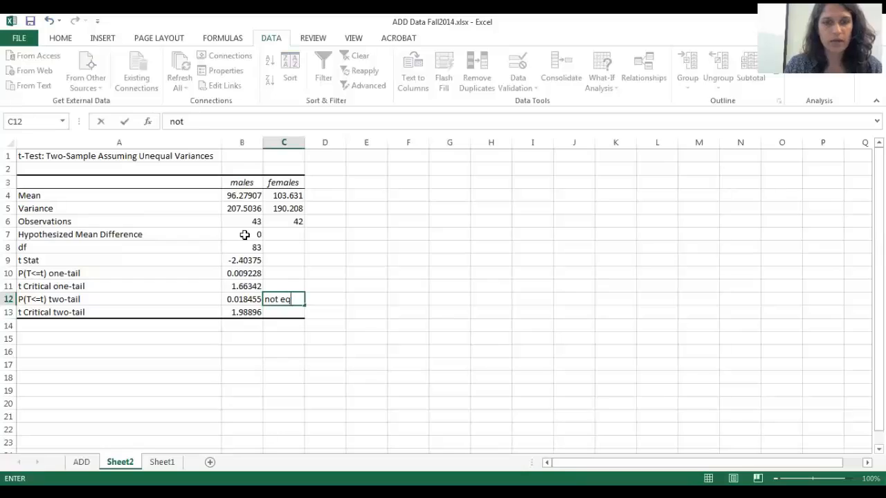
text(iuaual to)
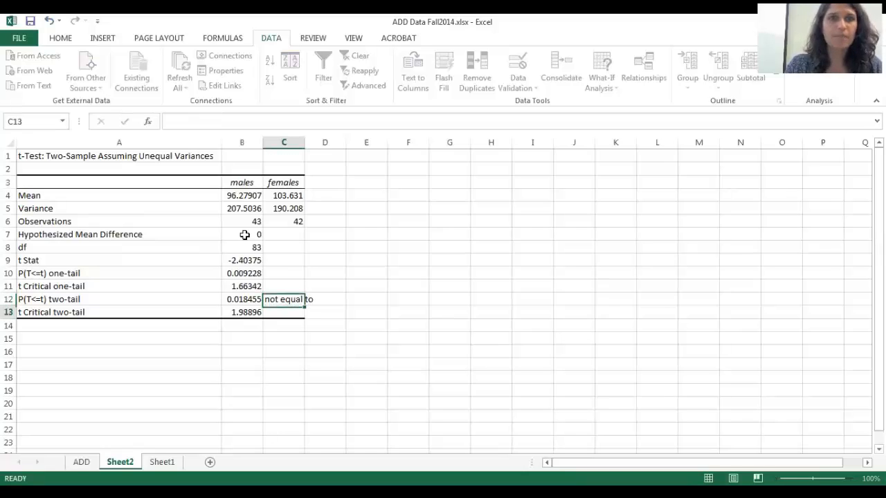
key(Return)
Make the two-tail p-value and its note in B12:C12 bold.
key(Up)
key(Left)
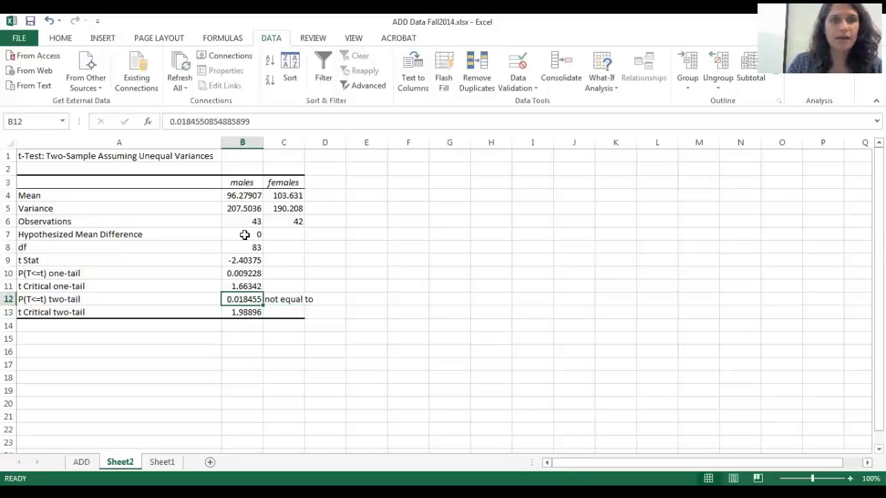
key(shift+Right)
key(ctrl+b)
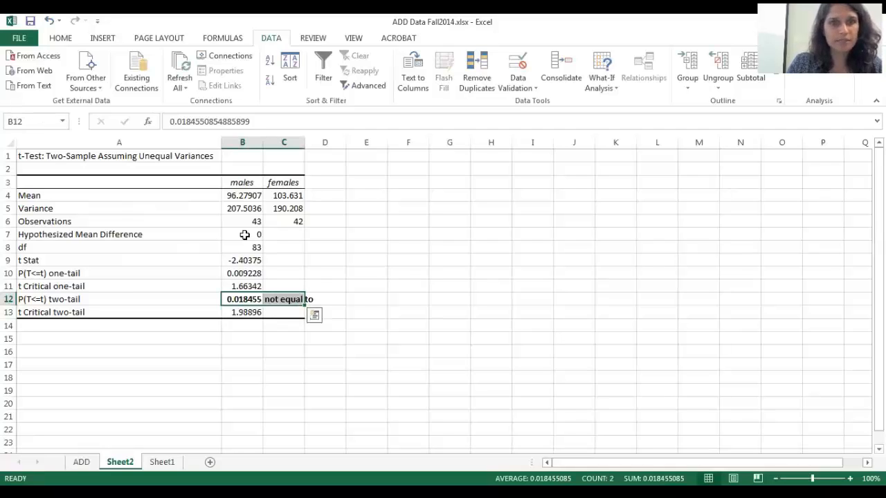
Enter the comparison "0.018<alpha" in B15, below the t-test table.
key(Down)
key(Down)
key(Down)
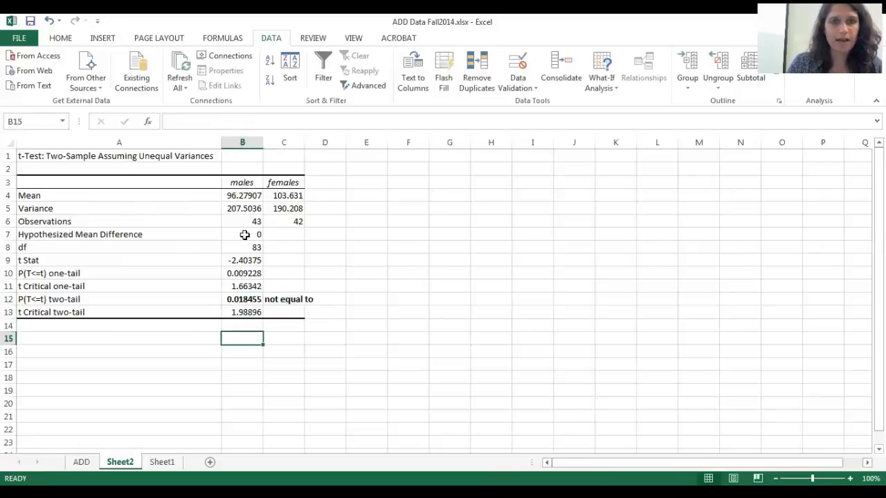
text(0)
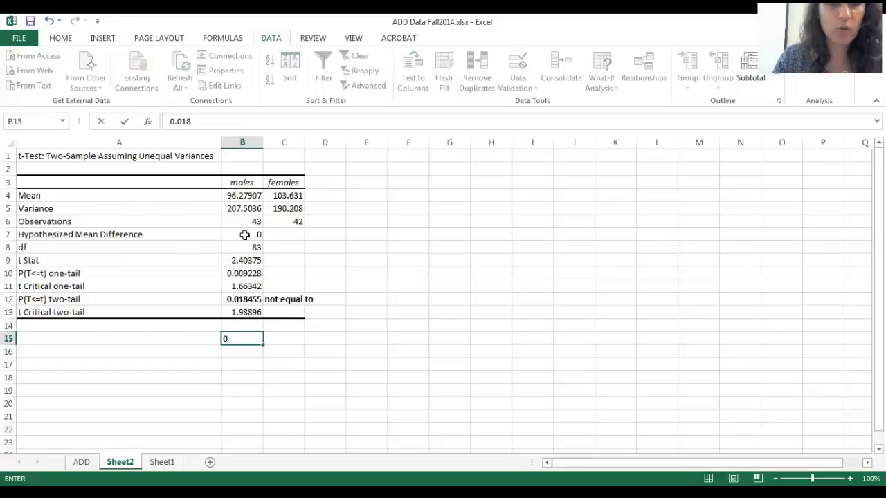
text(.018<alpha)
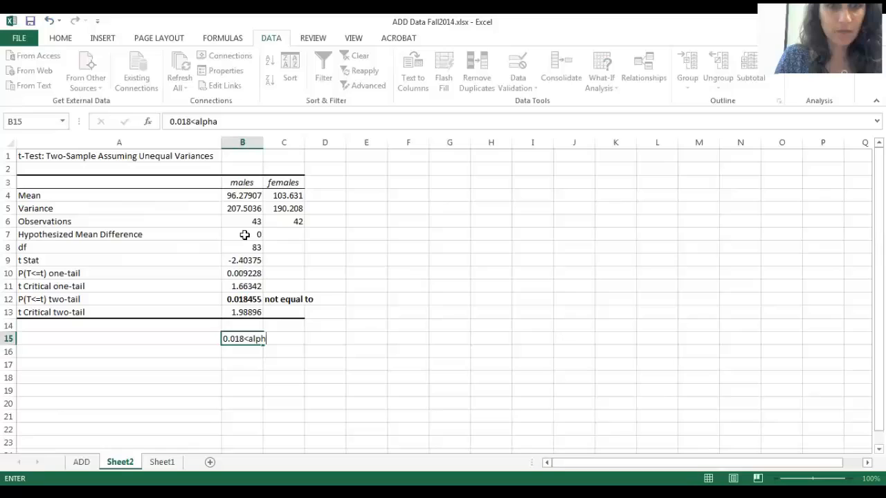
key(Return)
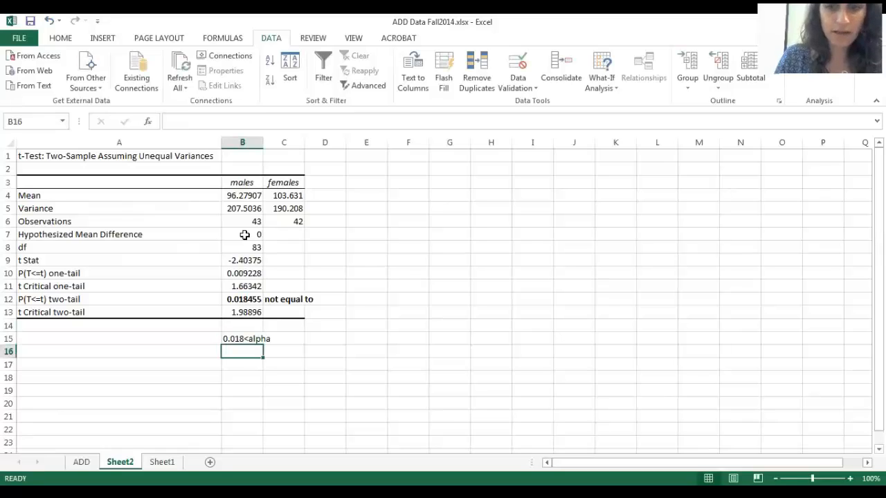
Enter "p-value<0.05" in B16 and "Reject the null" in B17, beneath the alpha comparison.
text(p-value)
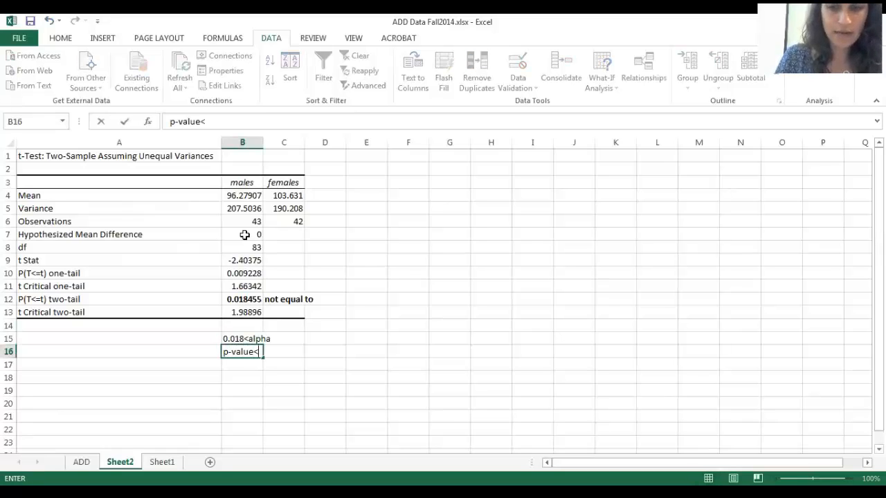
text(<0.05)
key(Return)
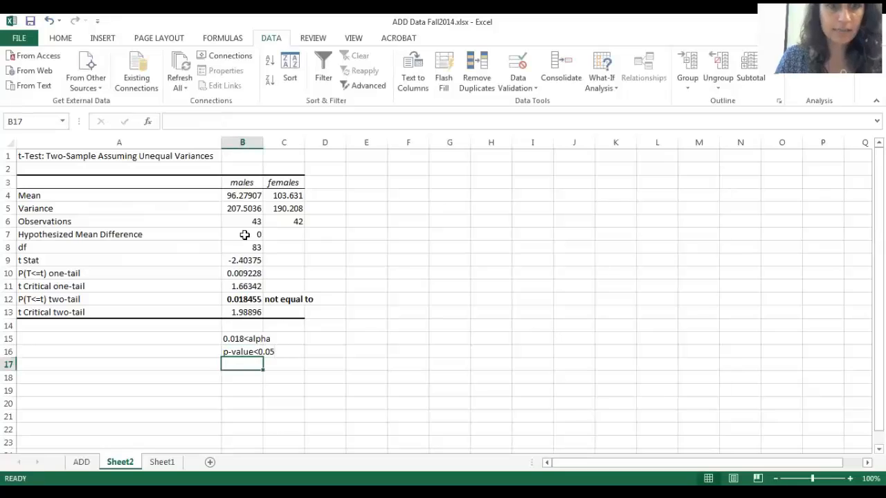
text(Reject the null)
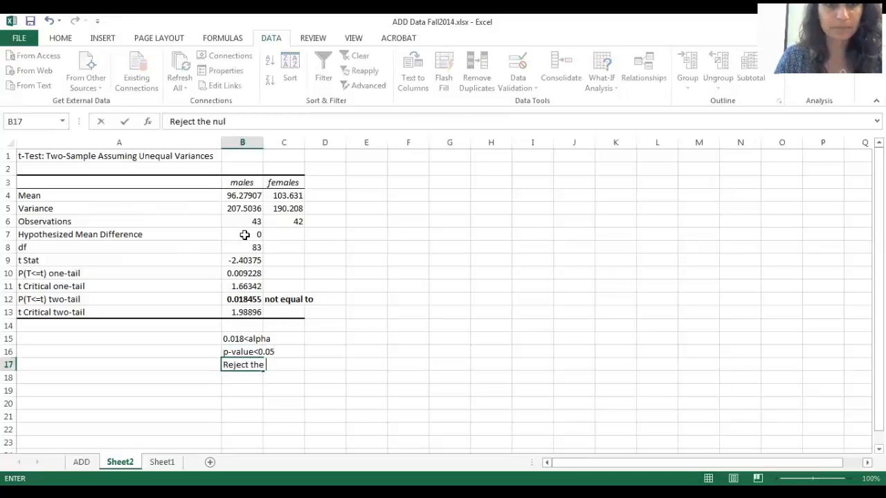
key(Return)
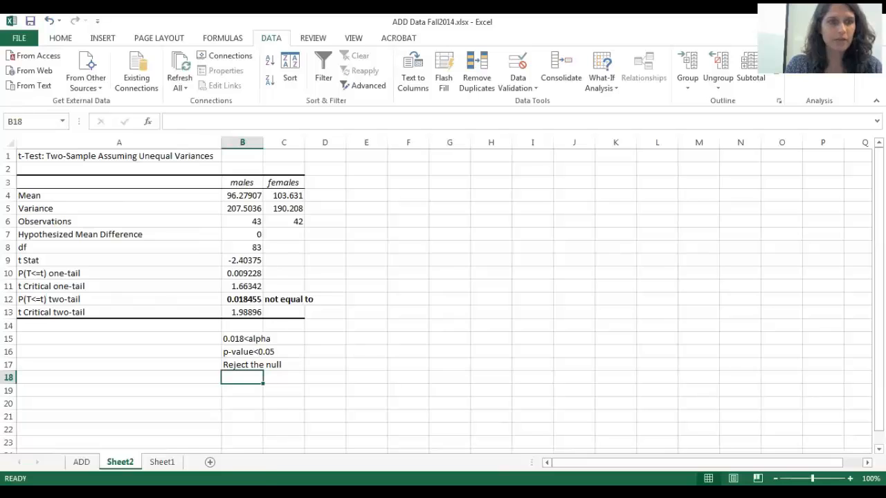
Switch to the Word document and insert an equation above the paragraph that begins with H, subscript 0 and a colon.
click(14, 492)
click(76, 189)
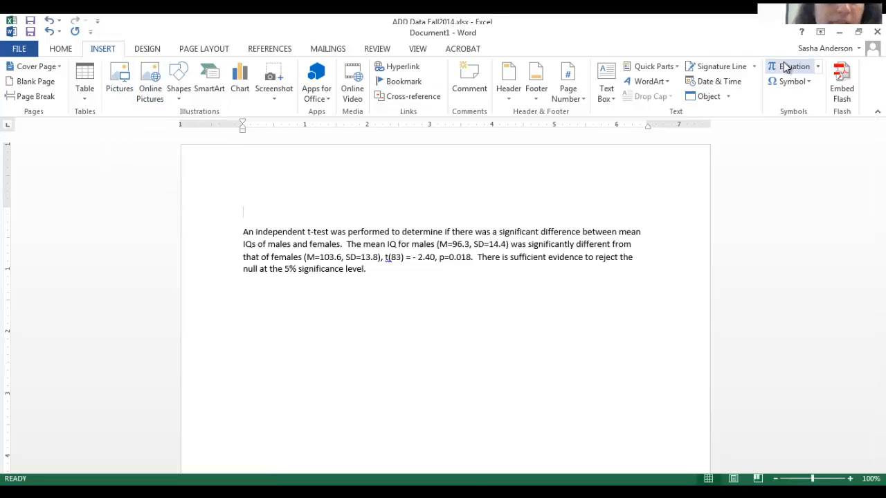
click(783, 64)
text(H)
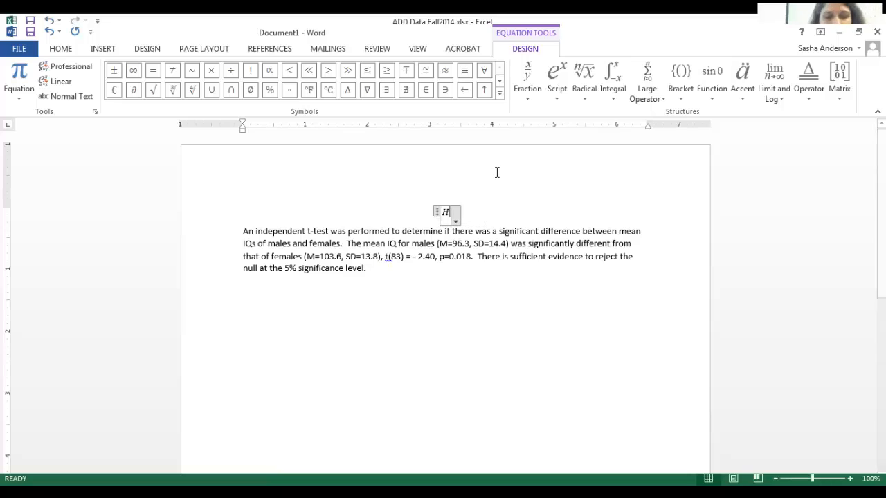
click(560, 100)
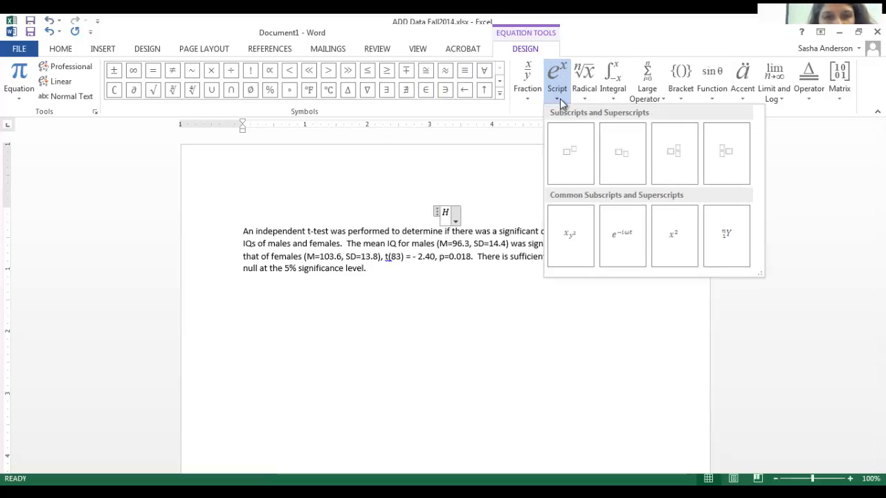
click(604, 147)
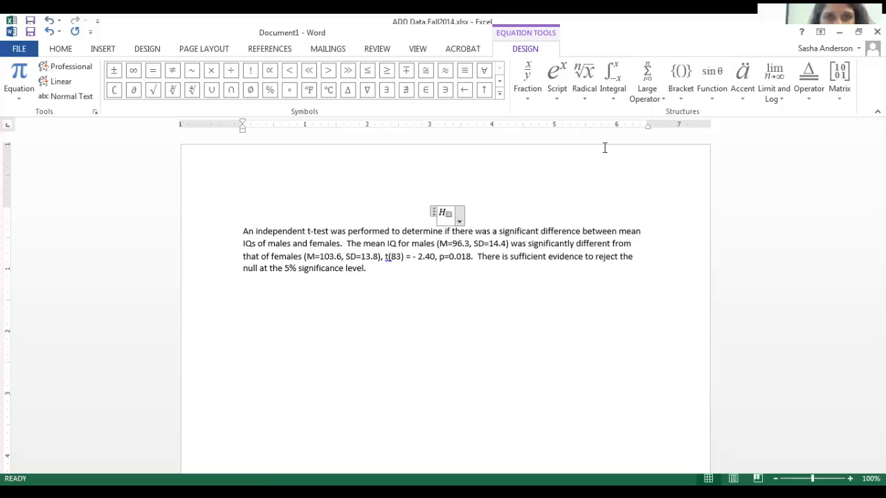
text(0)
key(Right)
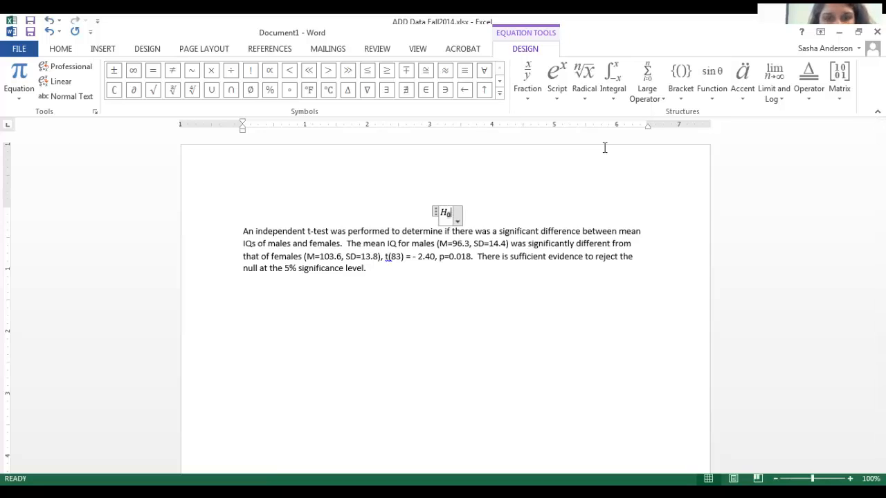
text(:)
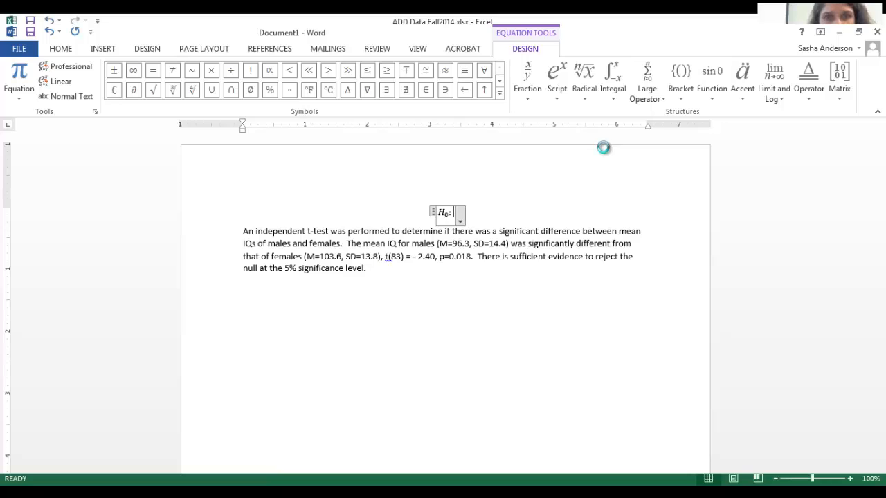
Continue the null hypothesis equation with μ, the subscript "Males" and an equals sign.
click(499, 94)
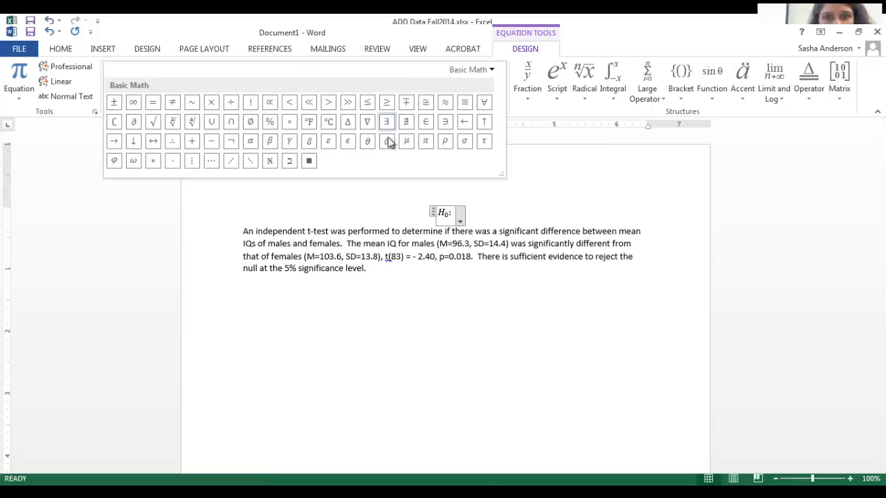
click(404, 142)
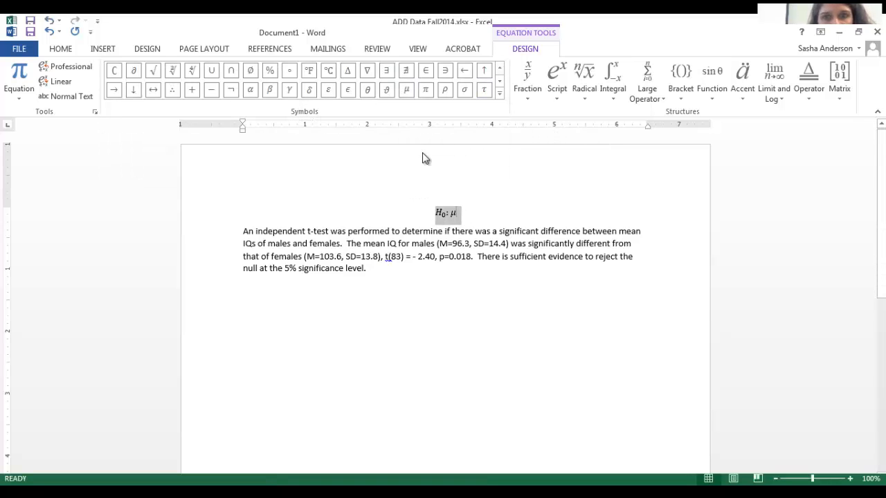
key(Right)
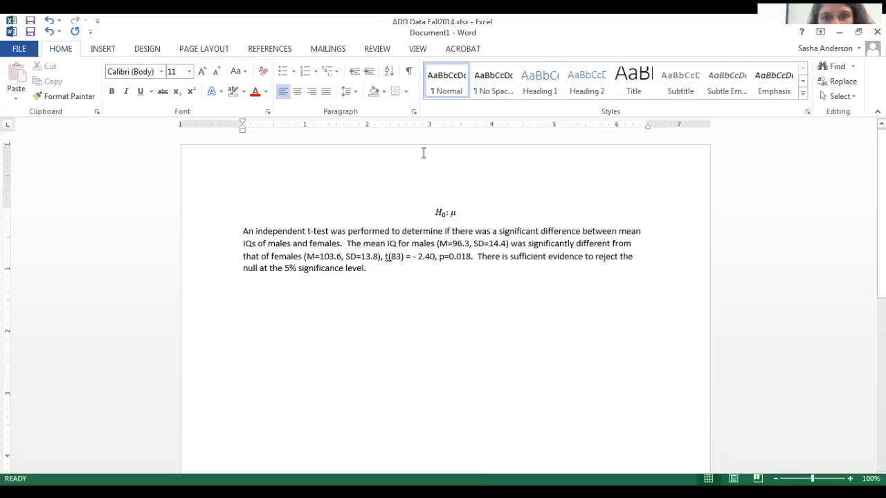
click(453, 214)
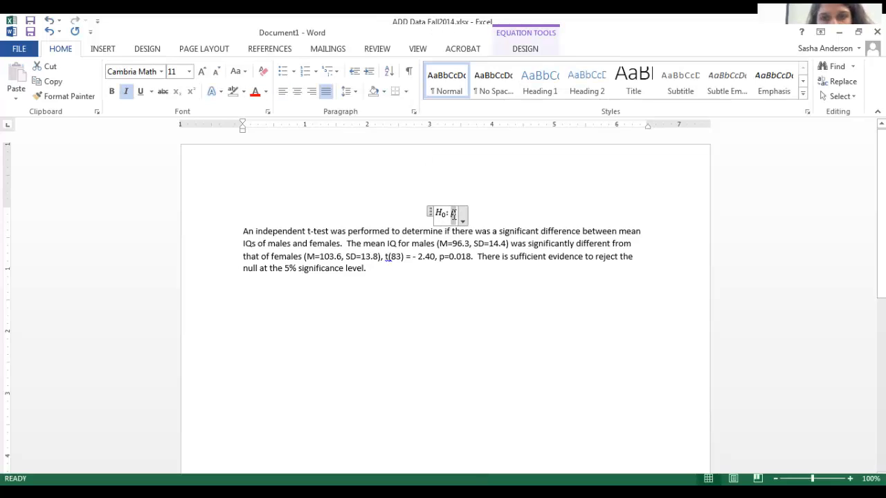
click(523, 49)
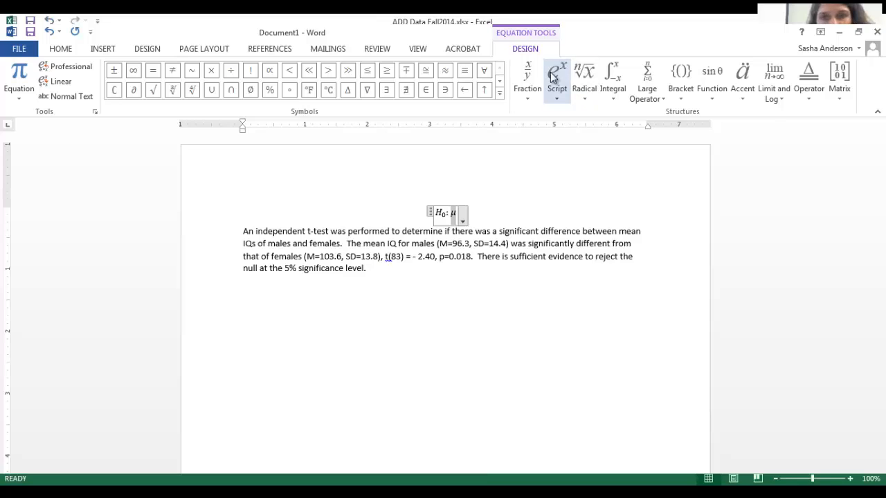
click(557, 77)
click(618, 157)
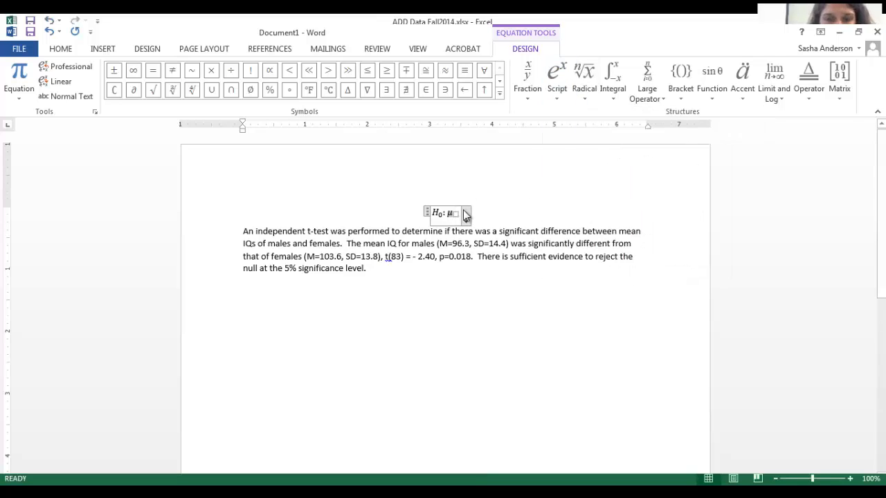
text(Males)
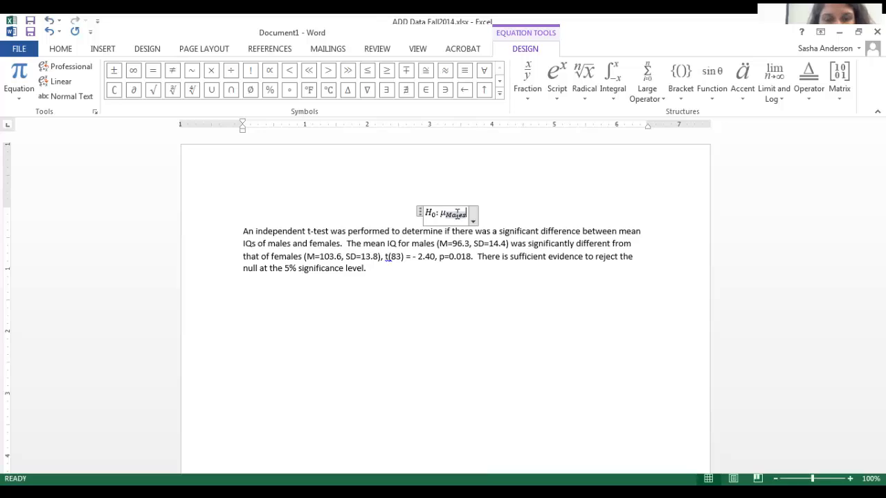
key(Right)
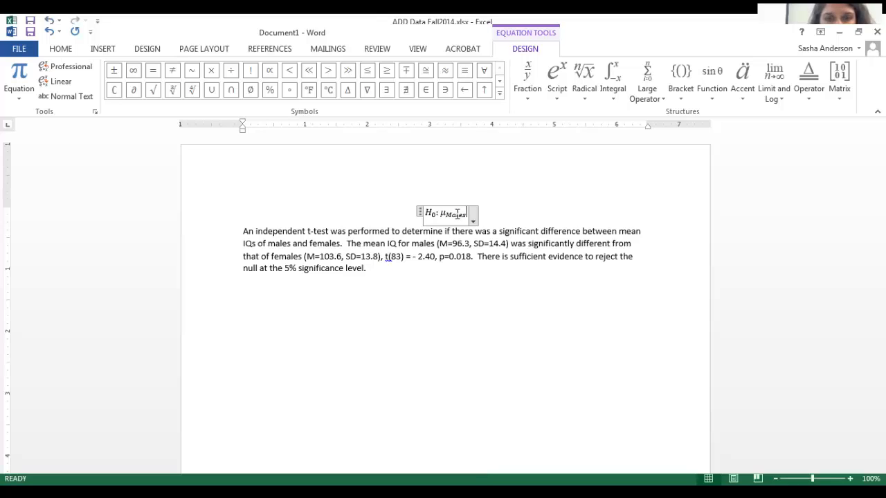
text(=)
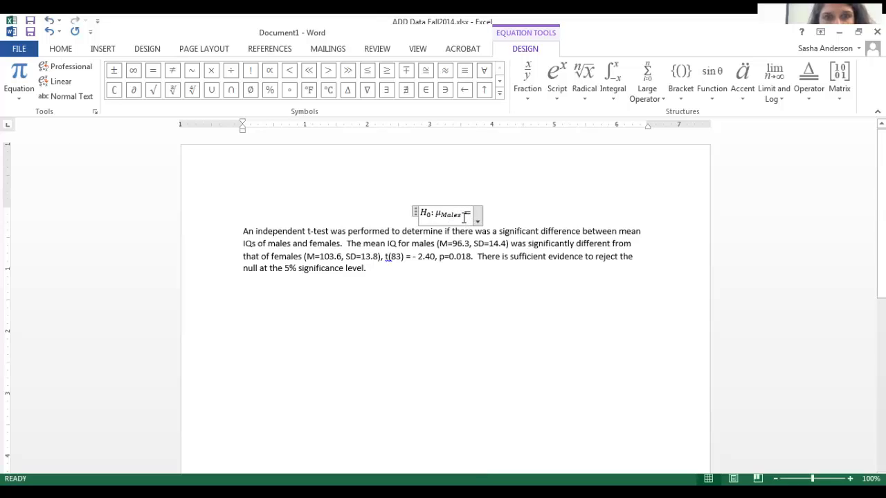
Copy the μ term with its "Males" subscript to after the equals sign and change the copy's subscript to "Females".
drag(469, 216, 446, 221)
key(Right)
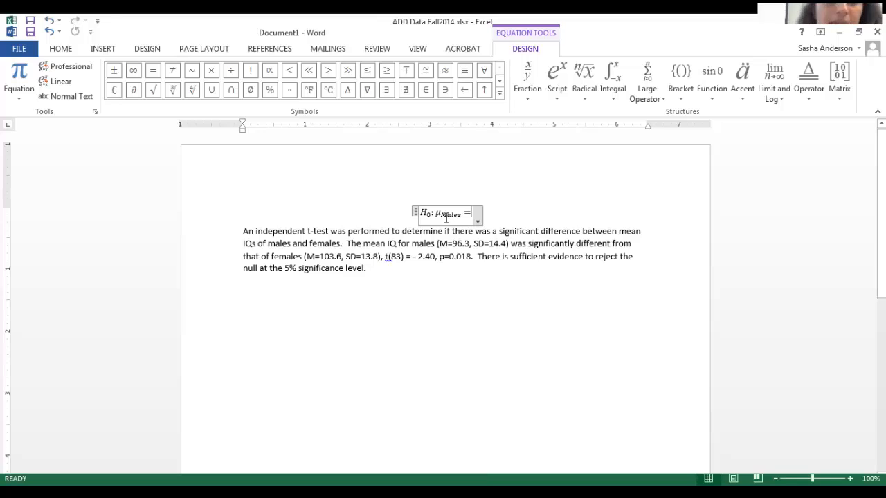
text(μMales =)
key(BackSpace)
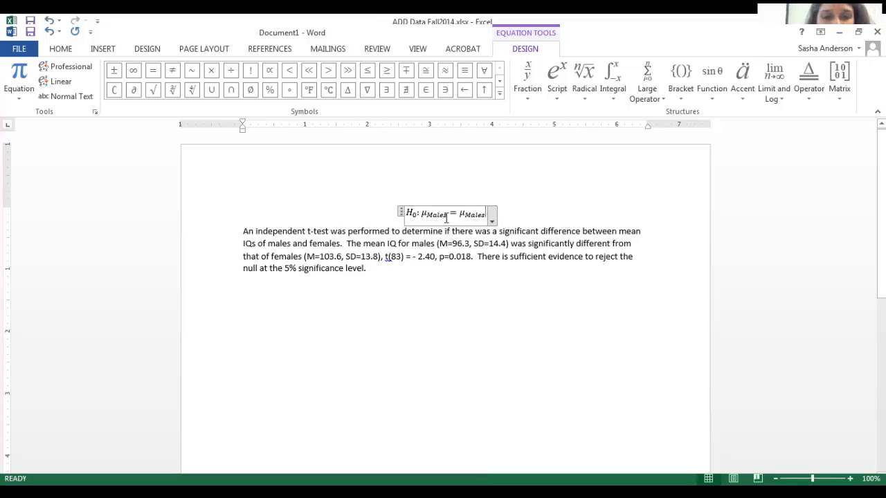
key(shift+Left)
key(shift+Left)
key(shift+Left)
key(shift+Left)
key(shift+Left)
key(Left)
key(Delete)
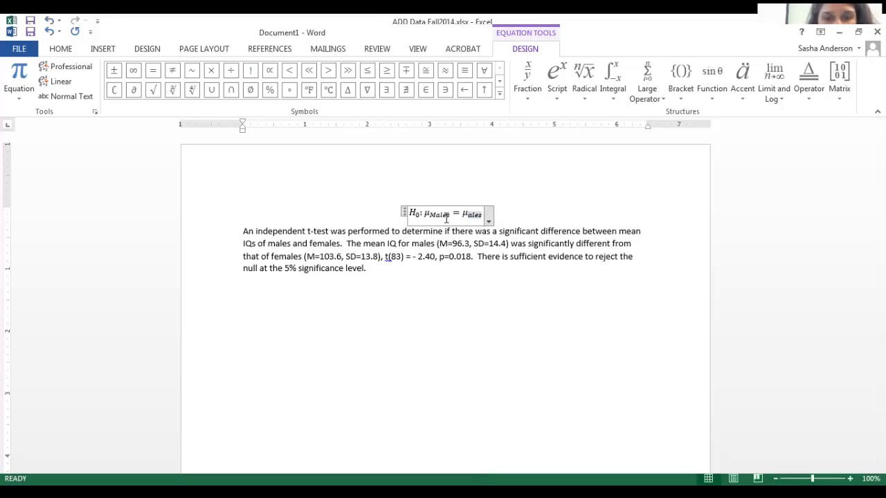
text(Fem)
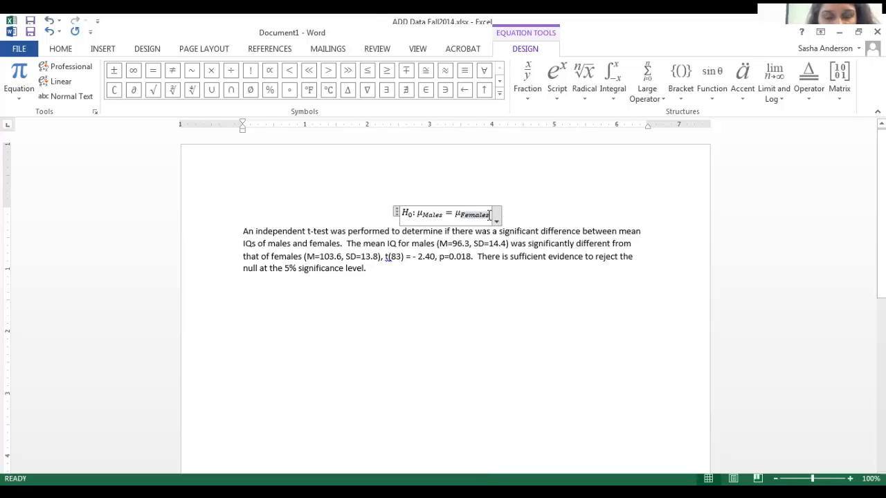
Duplicate the whole null hypothesis equation onto a new line directly beneath it.
drag(496, 216, 405, 220)
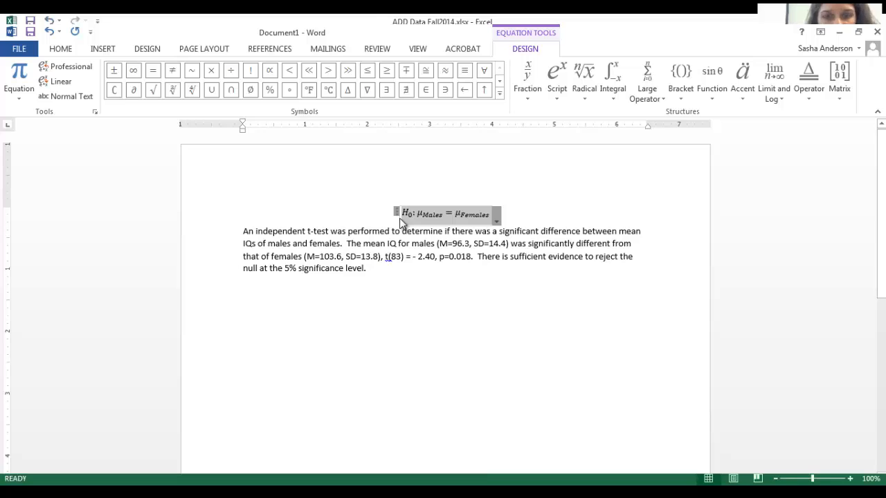
click(399, 216)
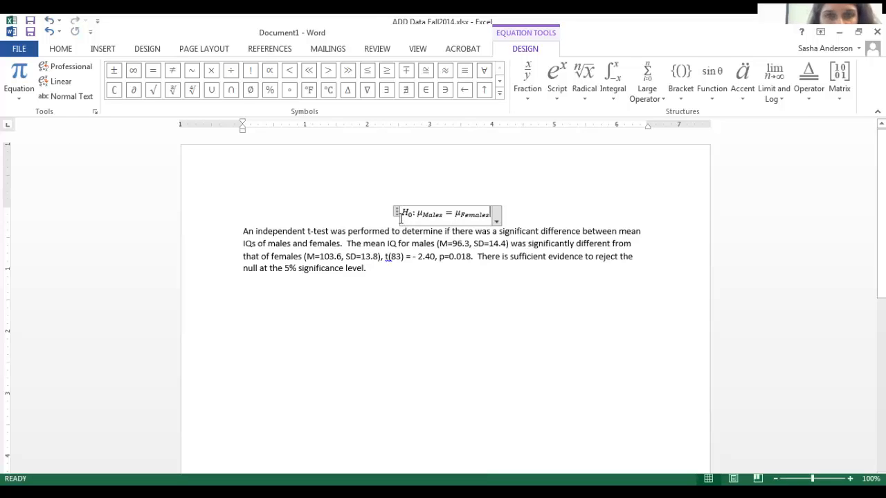
key(End)
key(Return)
key(ctrl+v)
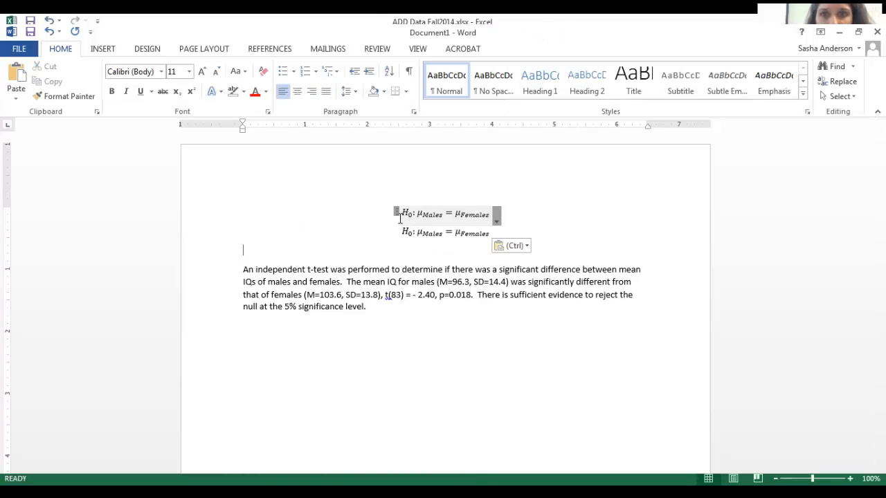
Change the subscript of H in the second equation to 1.
click(410, 231)
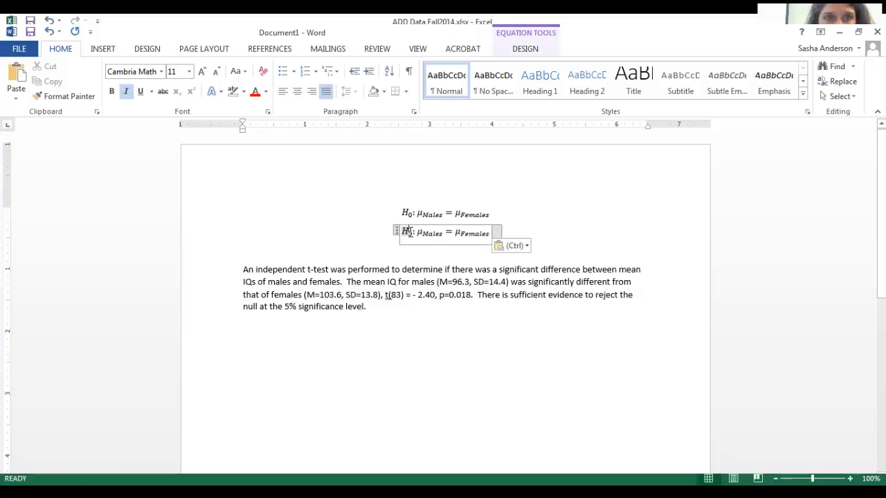
double_click(409, 232)
text(1)
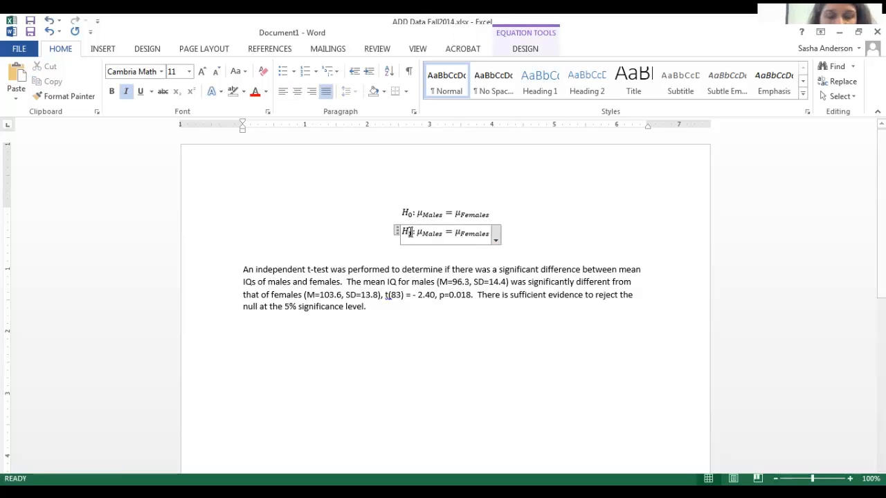
key(Right)
key(Right)
key(Right)
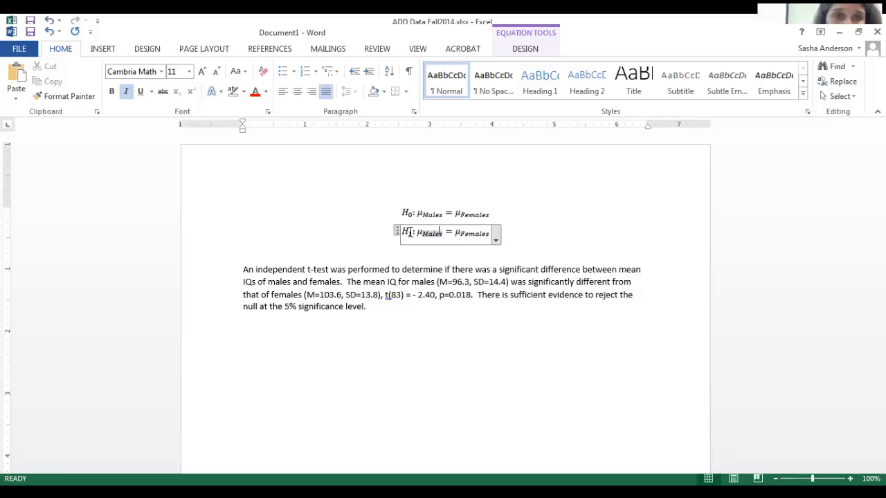
Switch to Excel and calculate the males' standard deviation in E5 as the square root of the variance in B5.
key(alt+Tab)
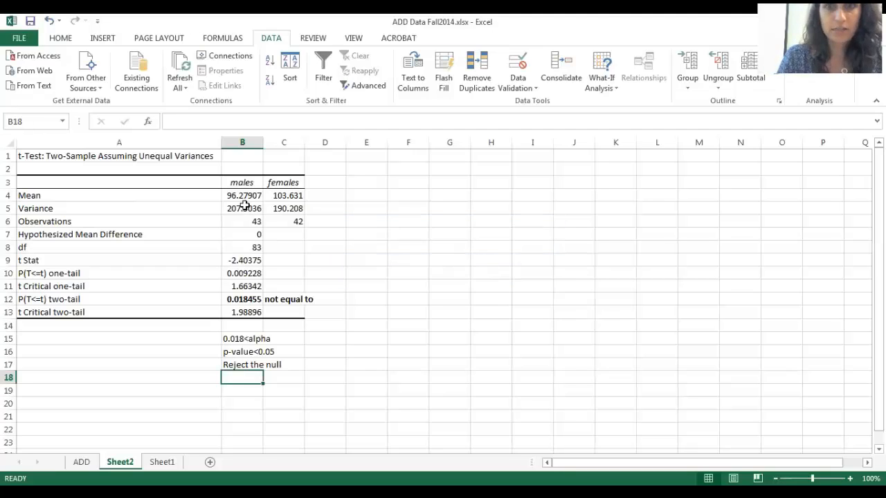
click(361, 209)
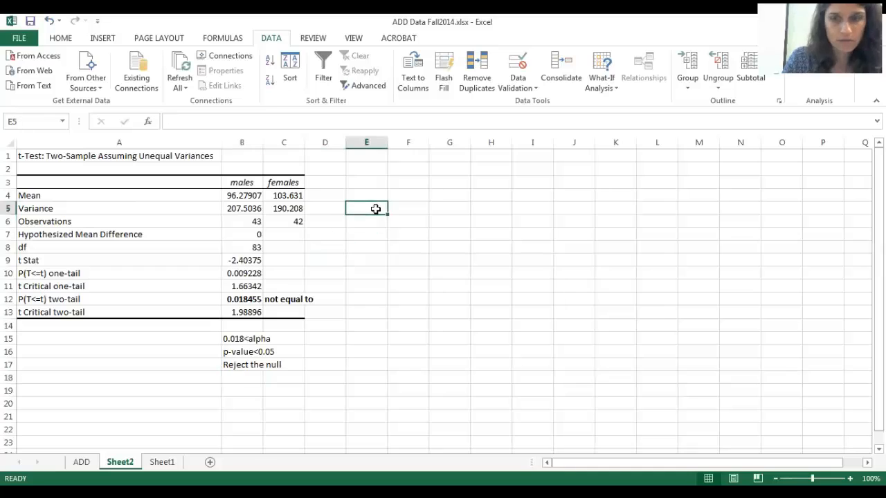
text(=sqrt)
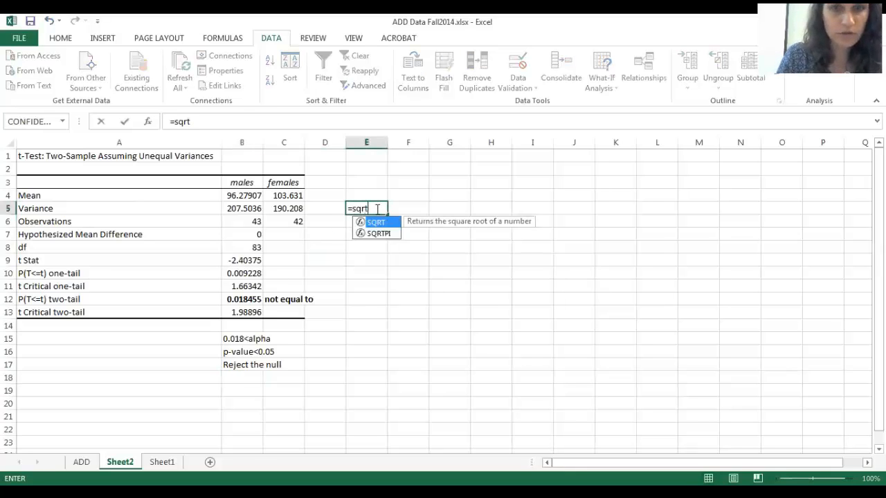
click(247, 211)
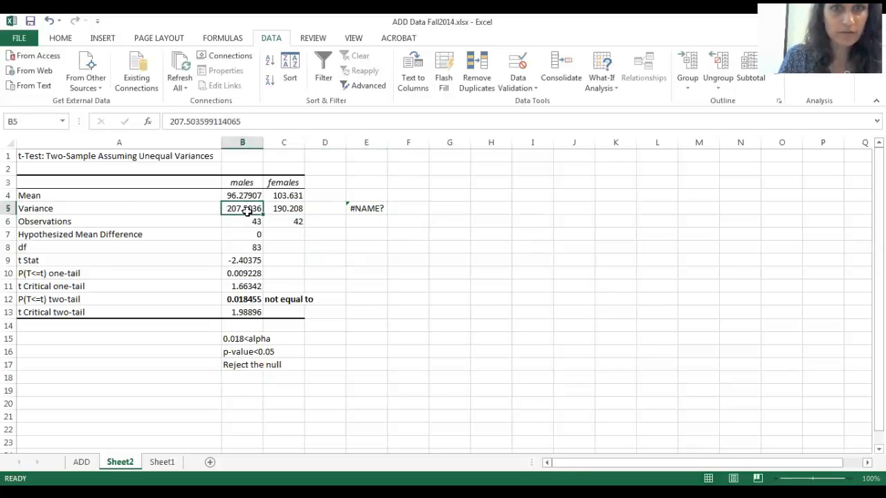
click(353, 209)
text(=)
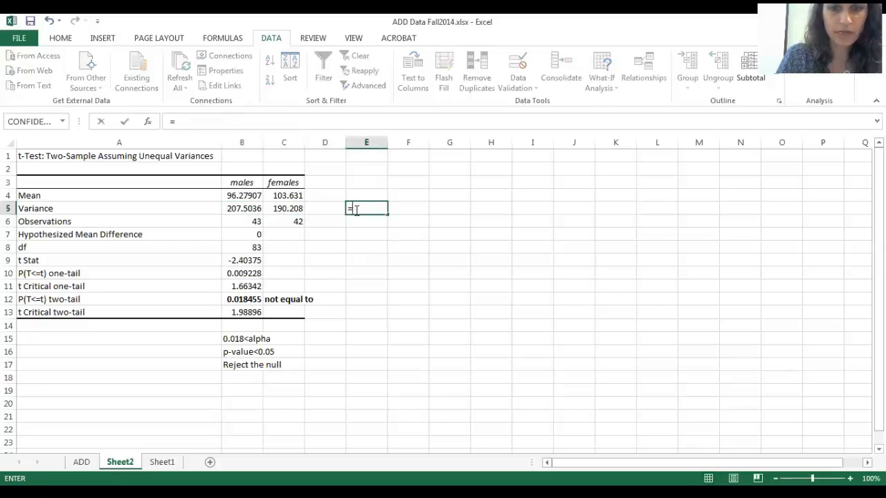
text(sqrt()
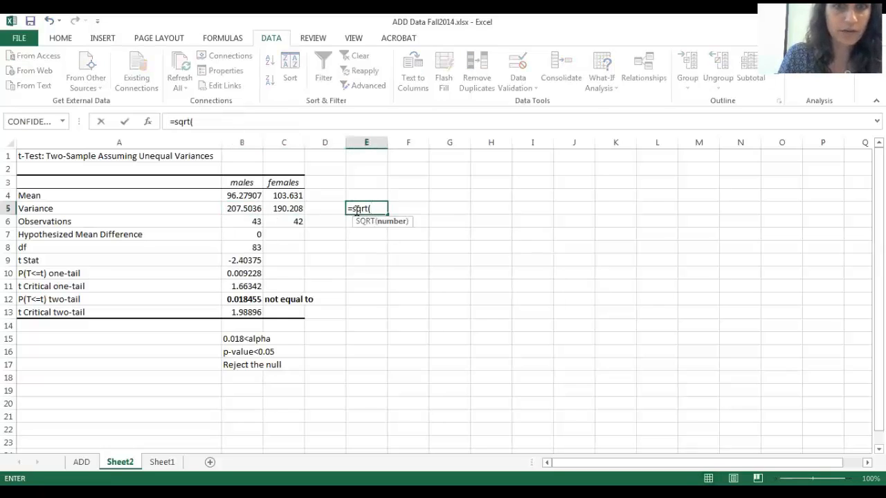
click(251, 208)
key(Return)
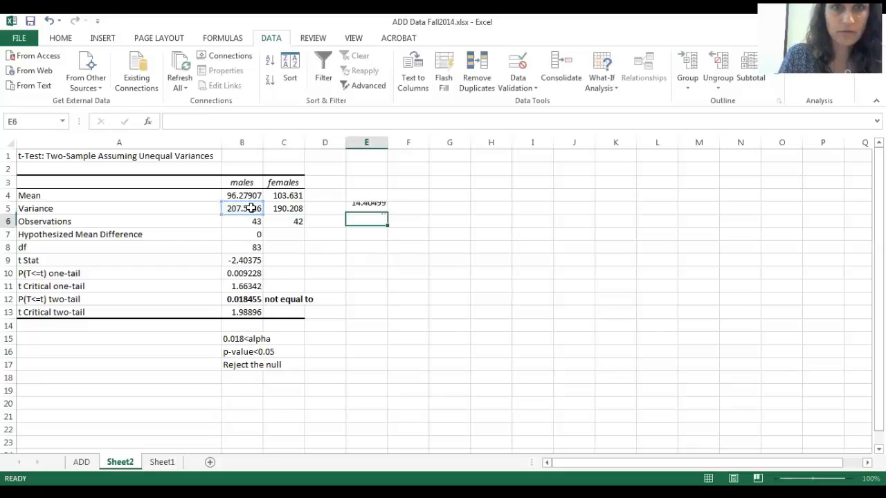
Fill the square-root formula from E5 into F5 for the females and enter the heading SD in E3 and F3.
click(373, 209)
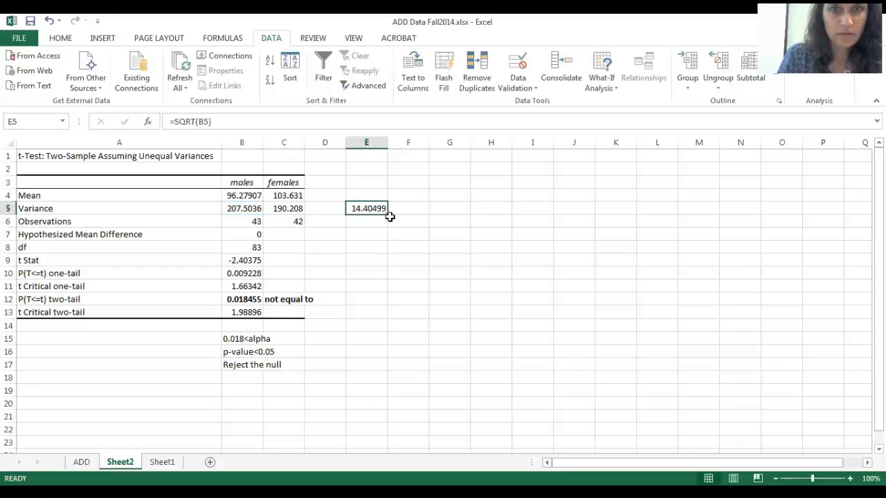
drag(388, 214, 414, 218)
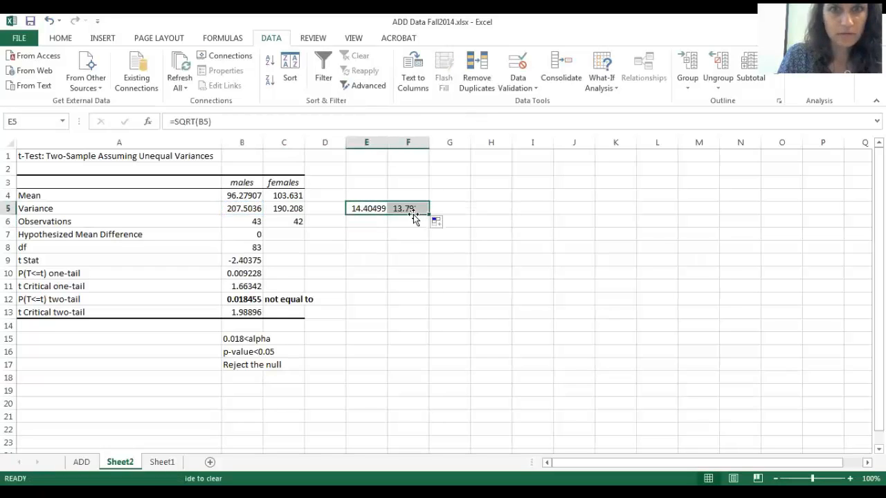
click(371, 182)
text(SD)
key(Tab)
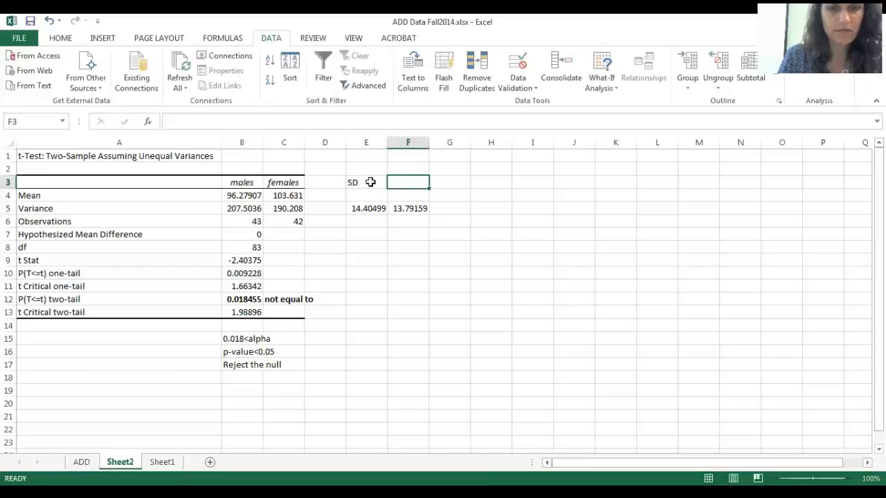
text(SD)
key(Return)
key(Down)
Switch to Word and, in the second hypothesis equation, replace the equals sign with ≠ and the subscript of H with A.
key(alt+Tab)
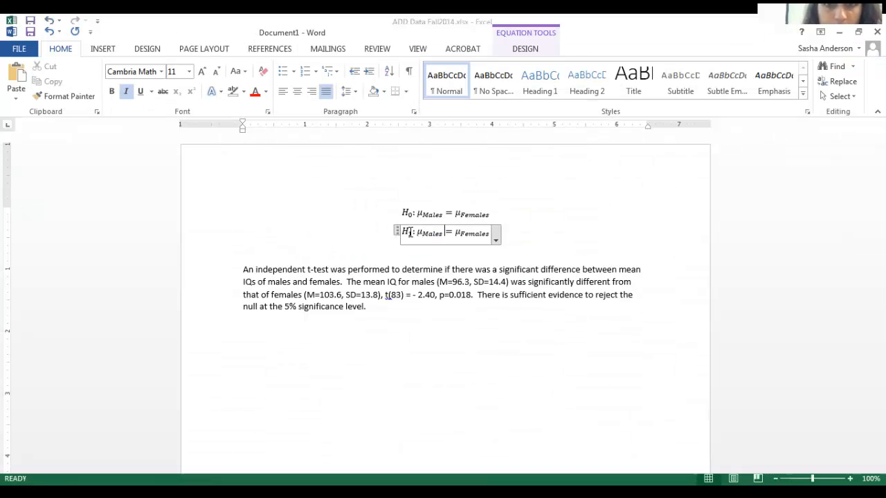
key(shift+Right)
click(524, 57)
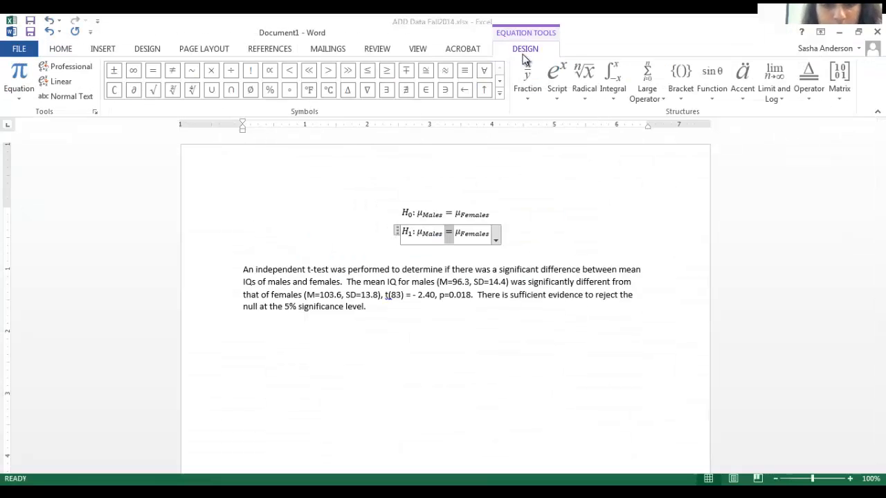
click(173, 70)
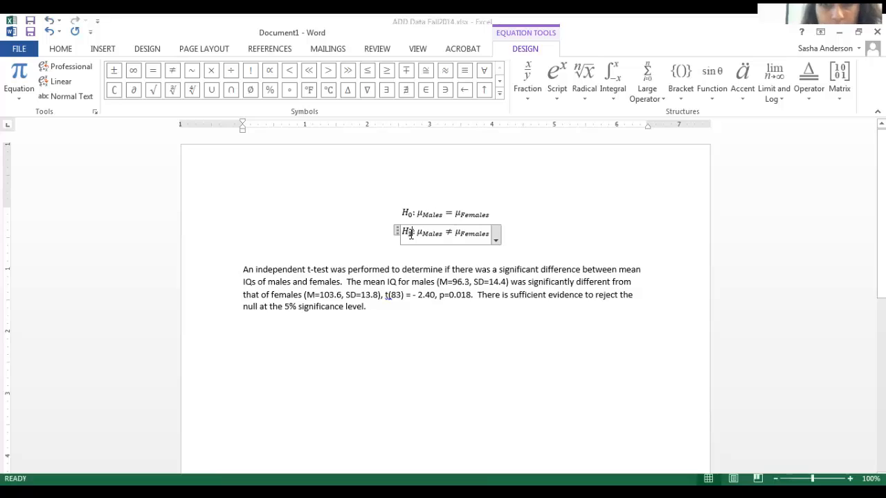
text(A)
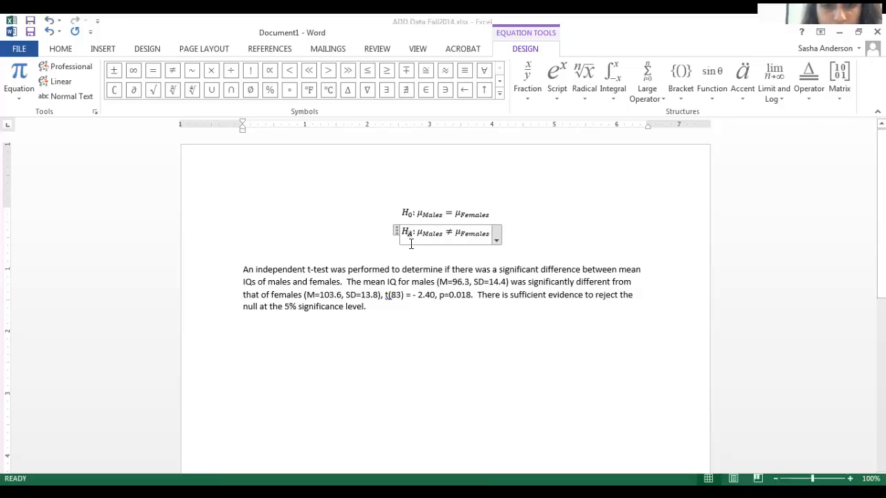
Remove the blank line between the equations and the conclusion paragraph, and left-align both hypothesis equations.
click(382, 255)
key(Delete)
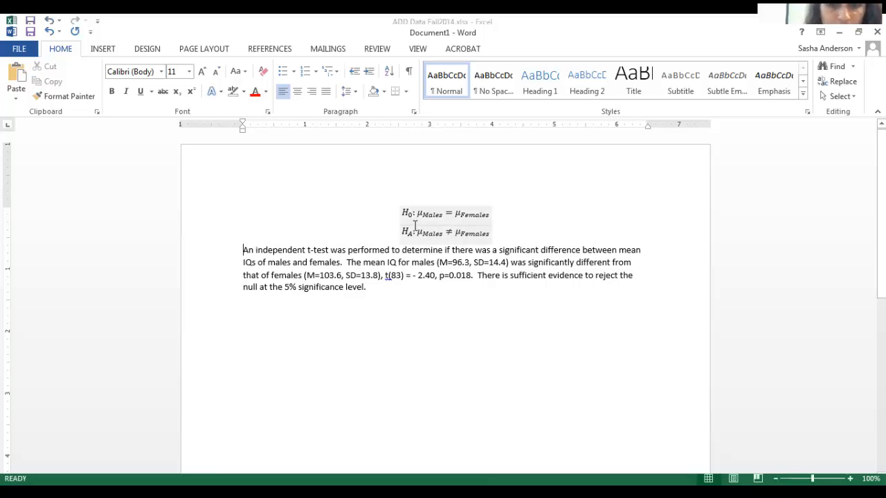
key(Up)
drag(404, 205, 405, 237)
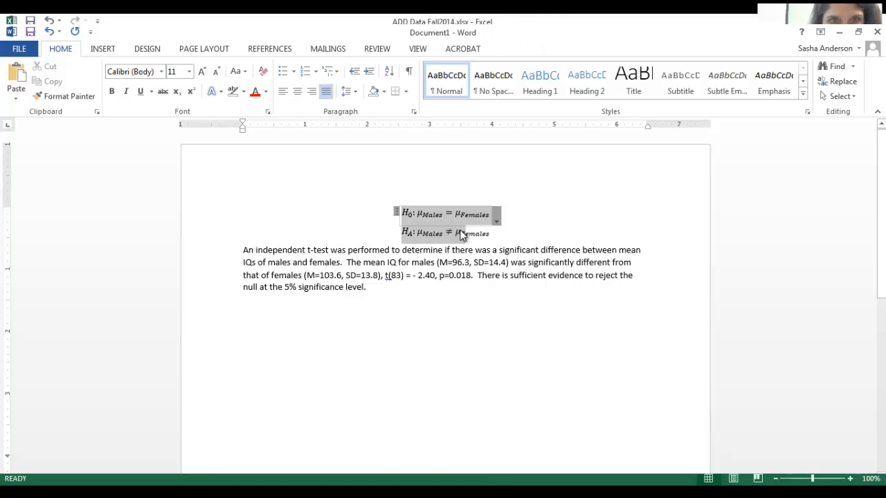
click(285, 93)
click(387, 251)
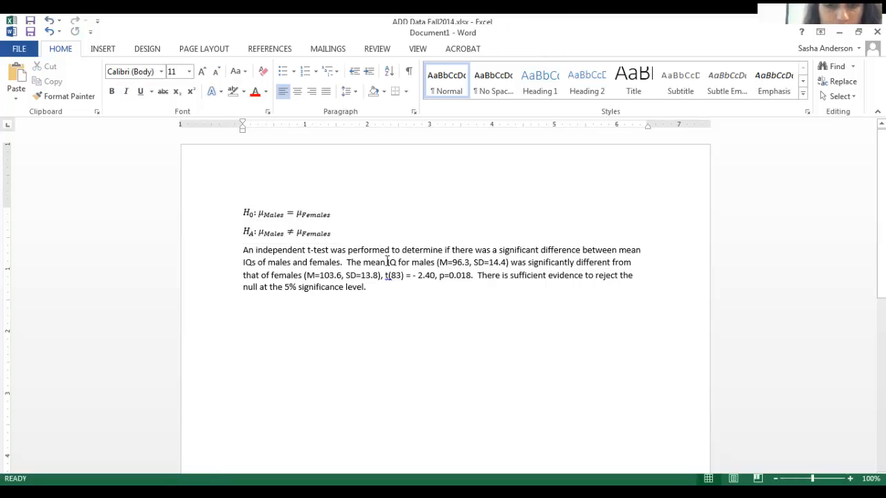
Compare the variances, standard deviations and t Stat on Sheet2 in Excel with the figures in the Word conclusion.
key(alt+Tab)
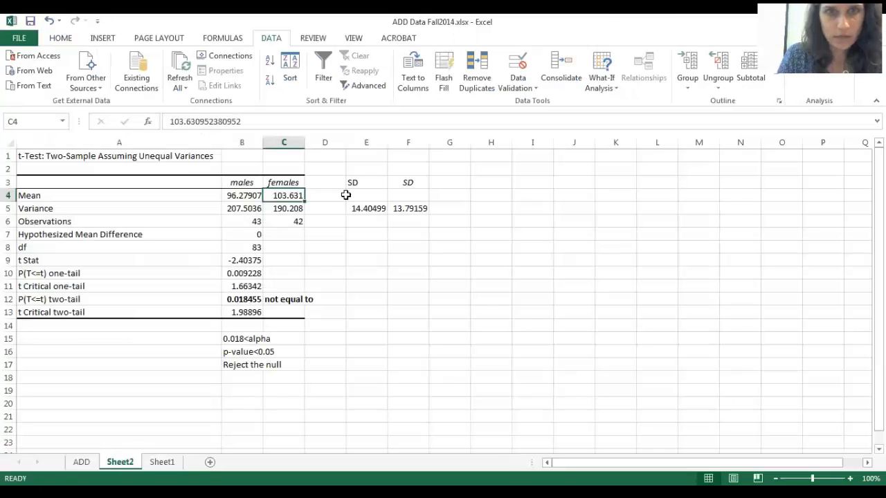
click(283, 208)
click(422, 209)
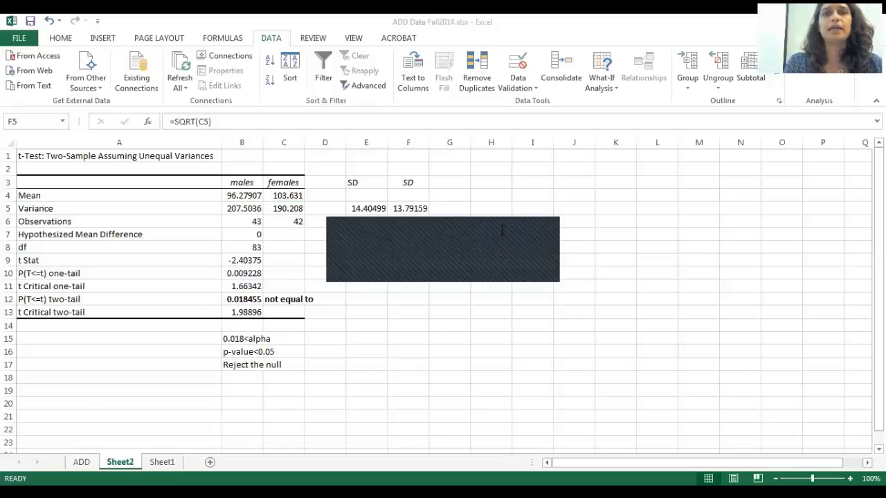
key(alt+Tab)
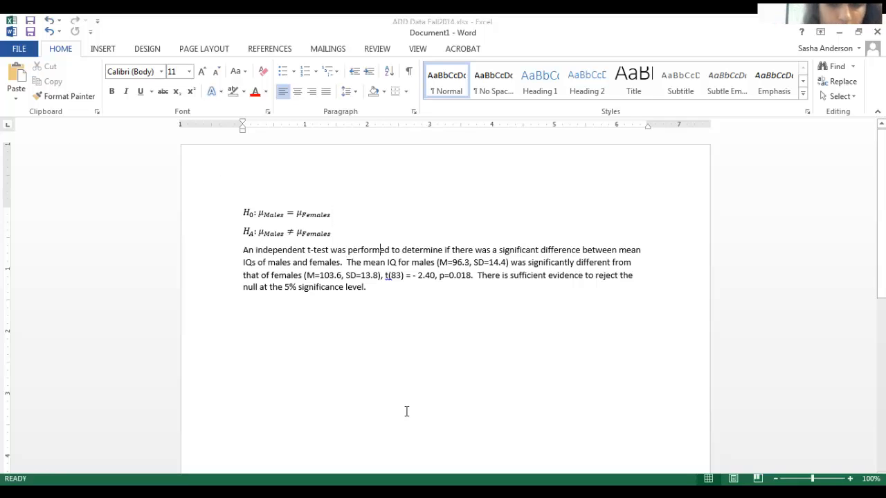
key(alt+Tab)
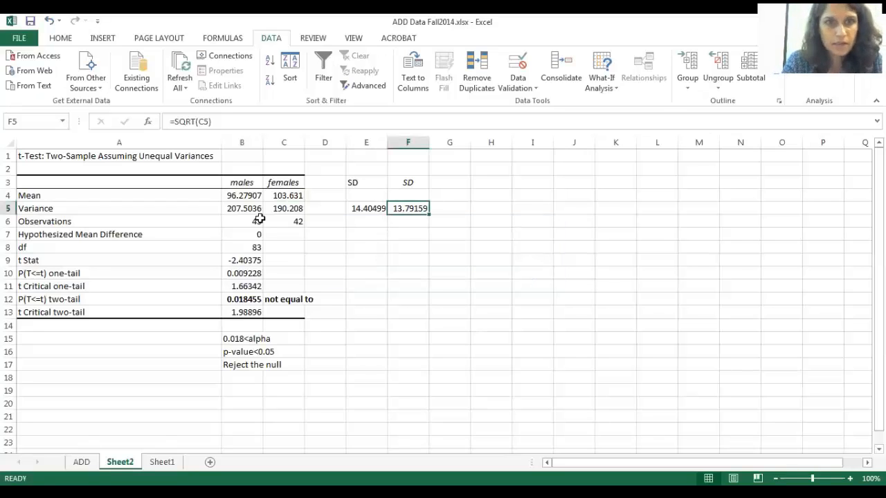
click(243, 262)
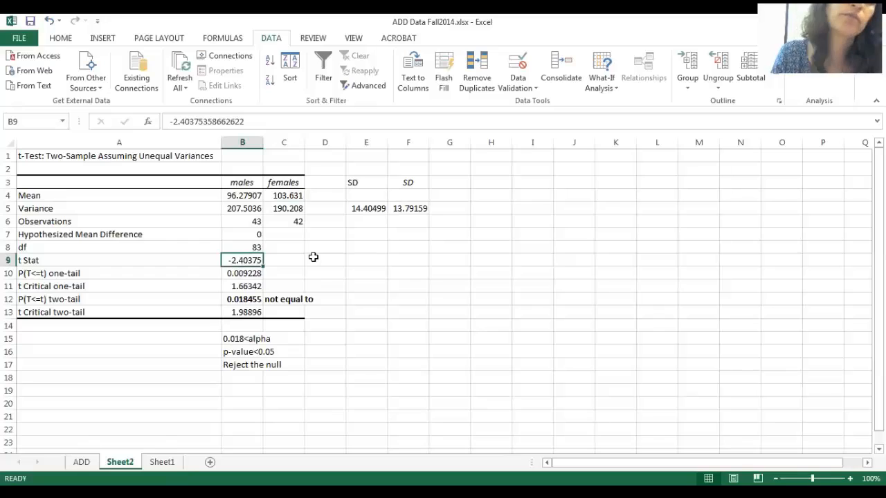
key(alt+Tab)
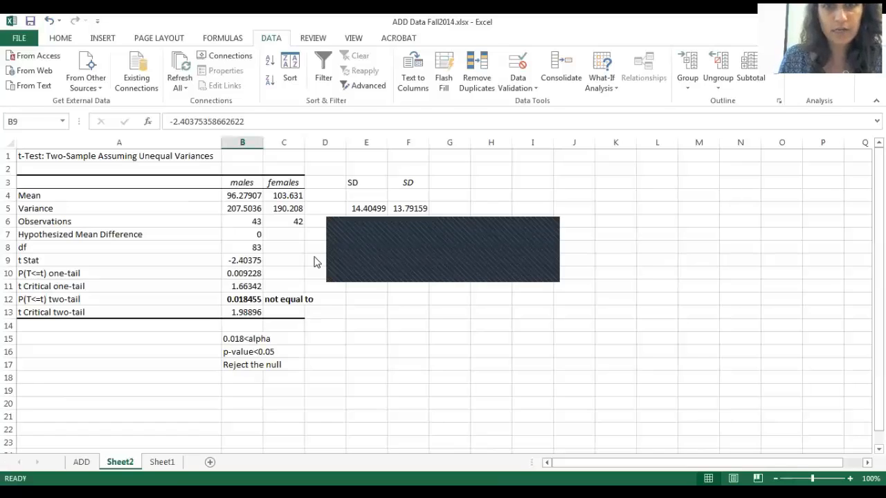
key(alt+Tab)
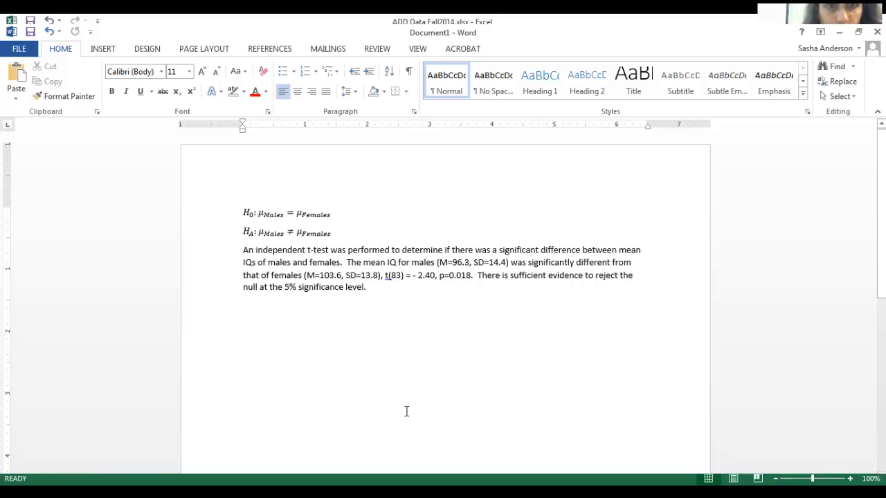
key(alt+Tab)
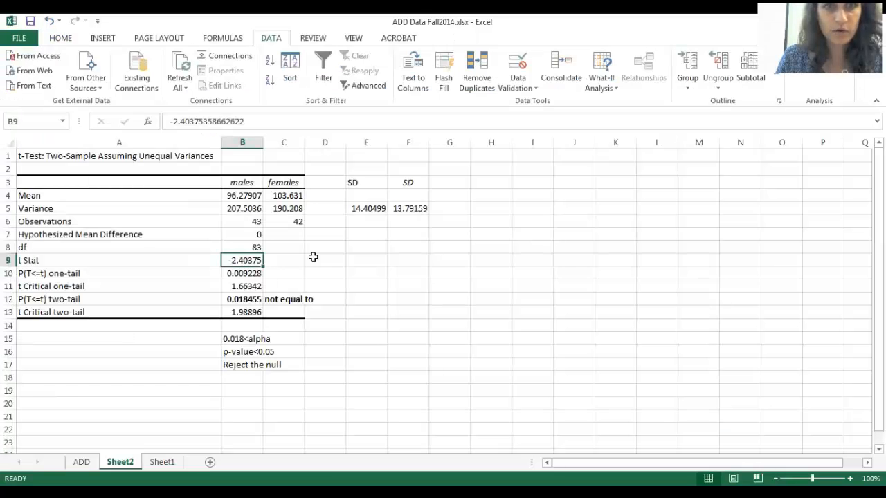
Switch to Word and start a paragraph below the conclusion with "An independent test on proportions was performed to determine if".
key(alt+Tab)
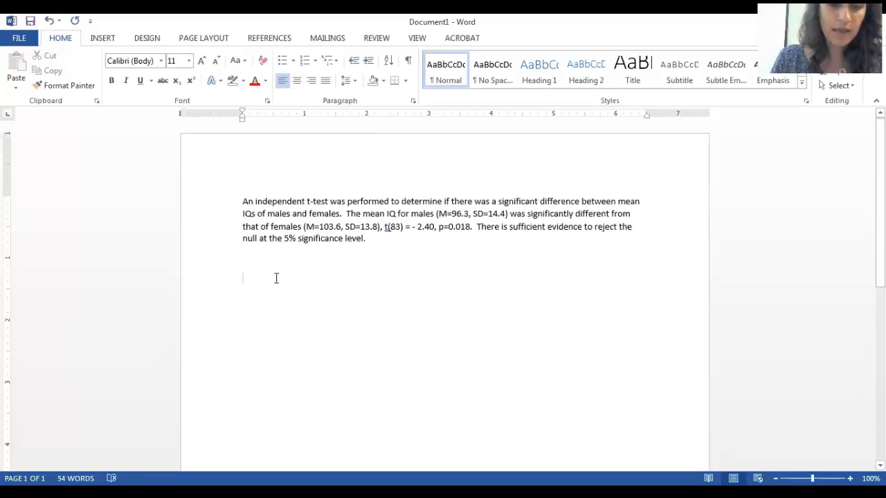
text(An )
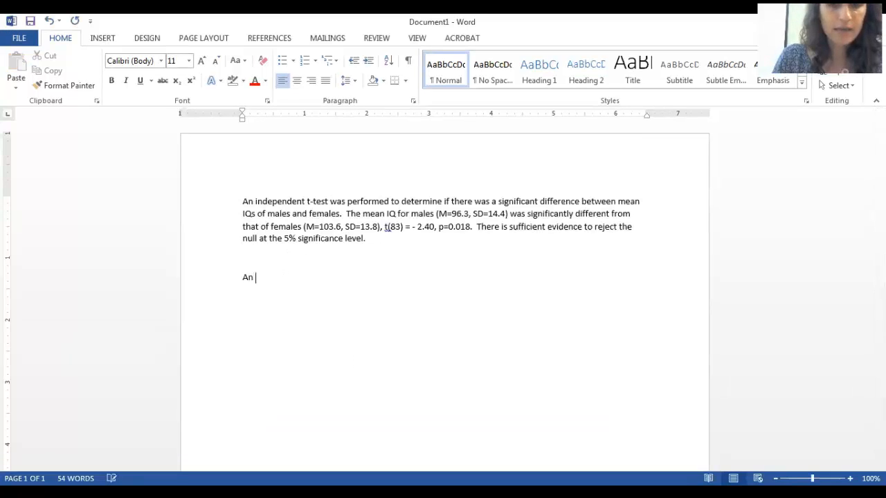
text(independent te)
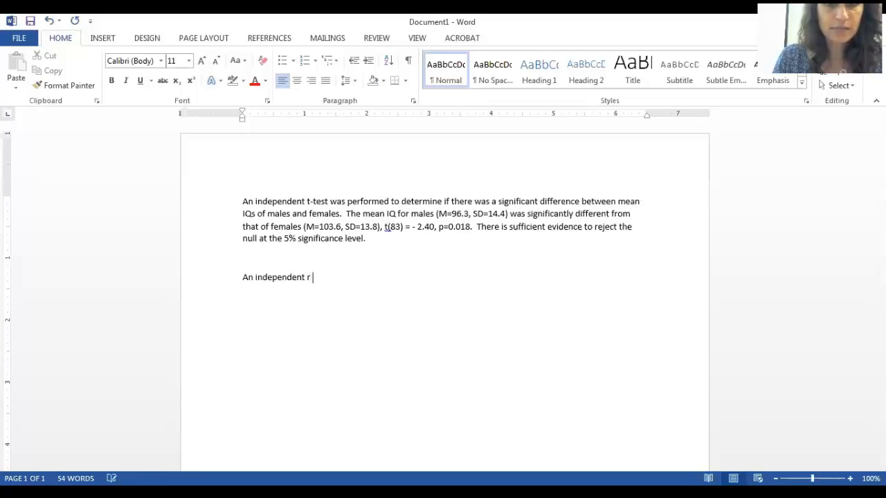
text(st on proport)
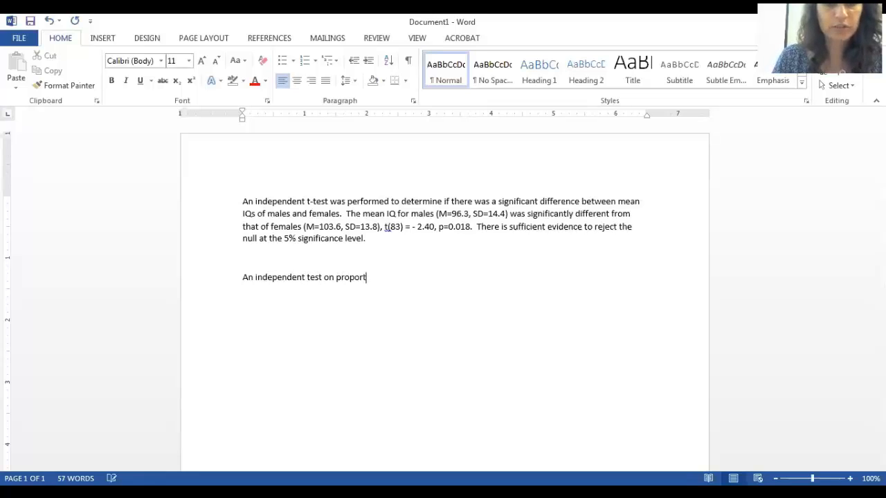
text(ions was perf)
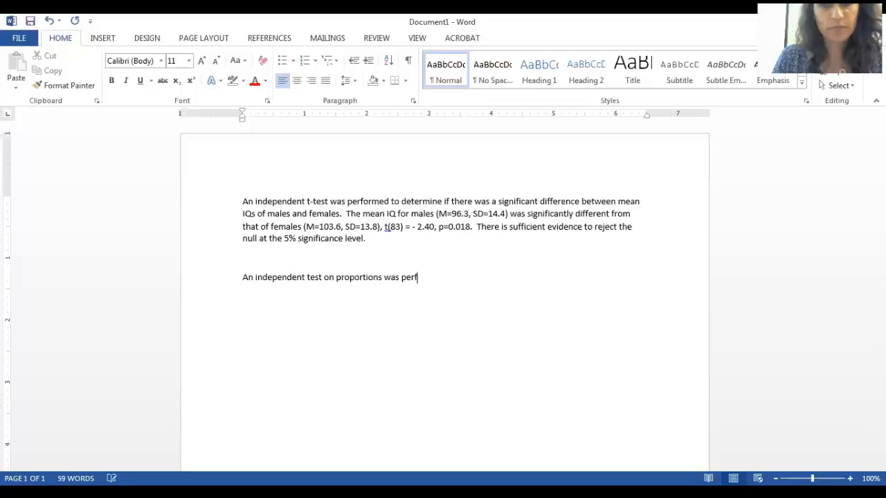
text(ormed to determine if)
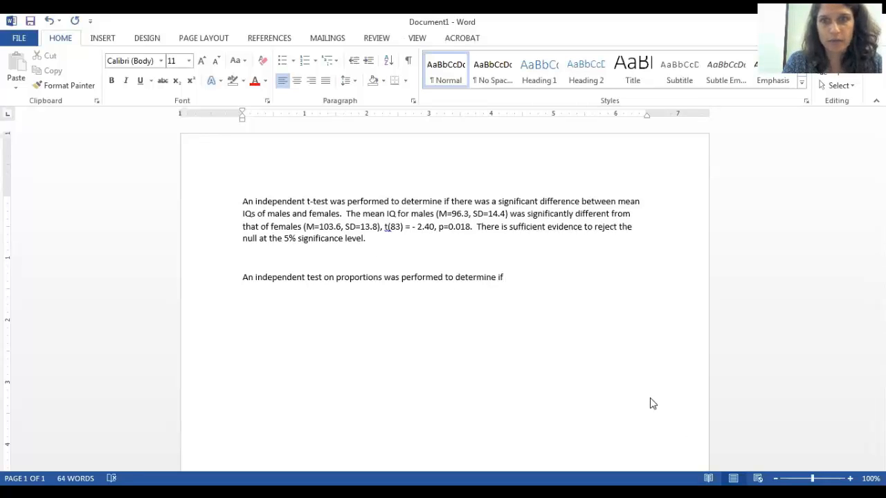
Switch to Excel, insert a new worksheet right after the ADD sheet, and return to the first rows of the ADD data.
key(alt+Tab)
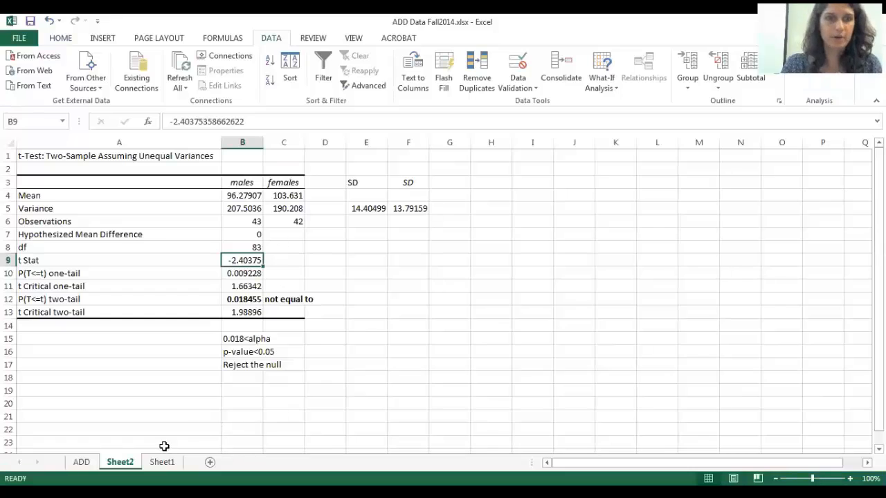
click(81, 462)
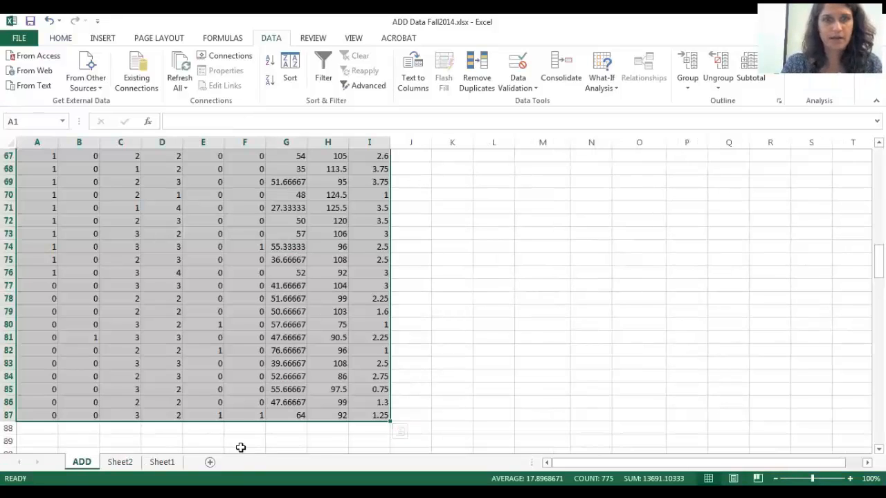
click(211, 463)
click(80, 461)
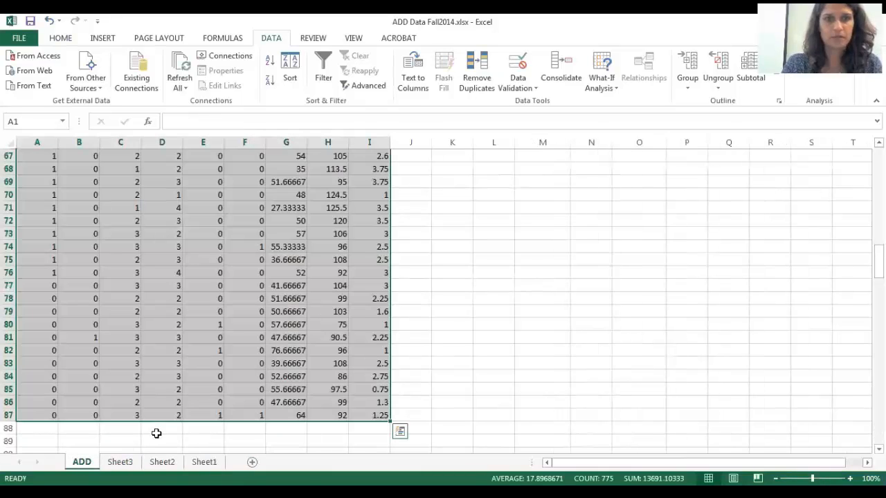
drag(877, 261, 877, 151)
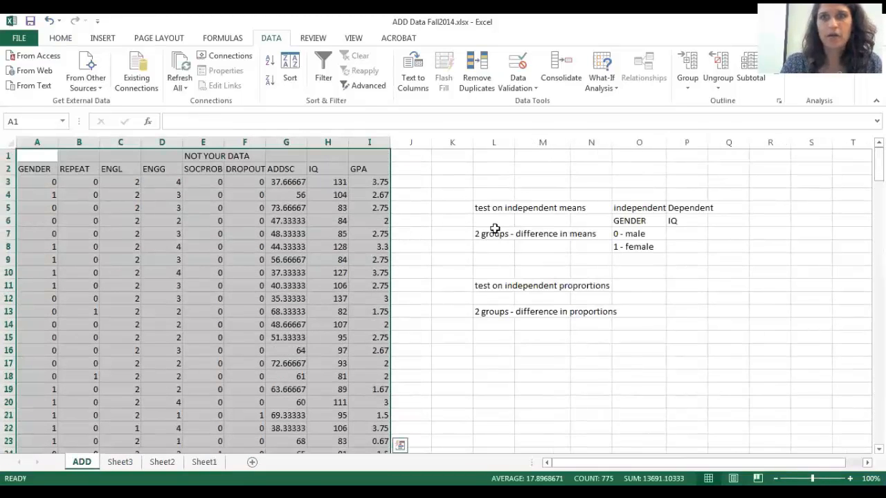
Clear the notes about the test on independent means beside the ADD data, keeping the proportions notes.
drag(521, 175, 638, 246)
drag(487, 181, 798, 260)
key(Delete)
Enter the group labels "high IQ" in L15 and "low IQ" in L16, below the difference in proportions note.
key(Down)
key(Down)
key(Down)
key(Down)
key(Down)
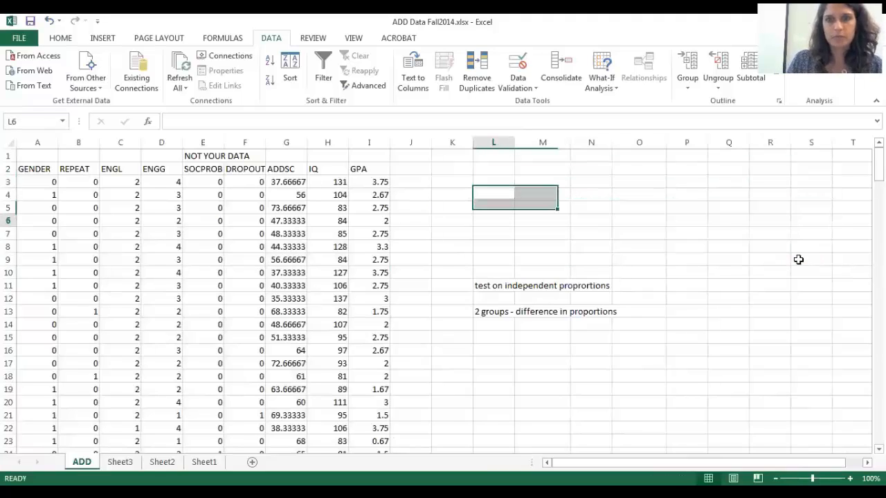
key(Down)
key(Down)
key(Down)
key(Down)
key(Down)
key(Down)
key(Down)
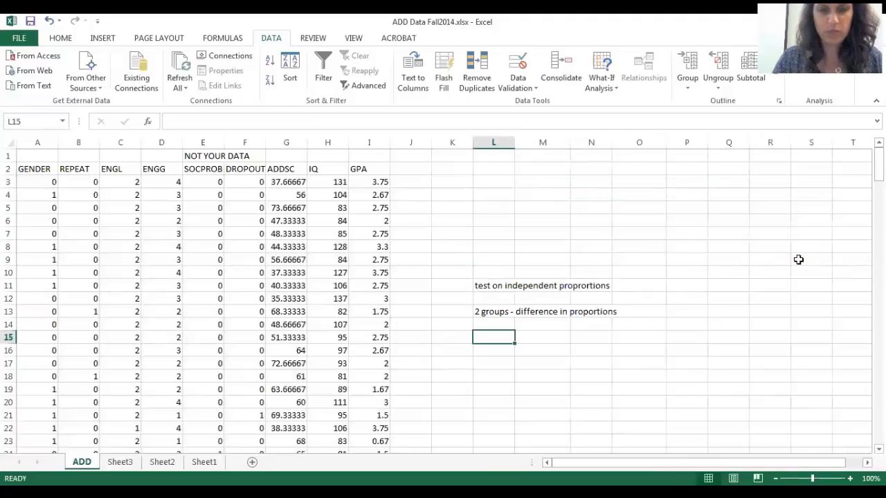
text(high IQ)
key(Return)
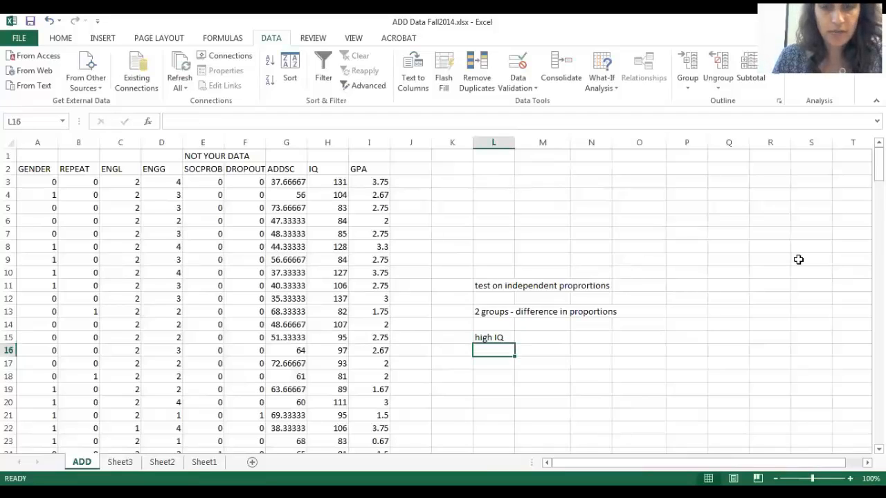
text(low IQ)
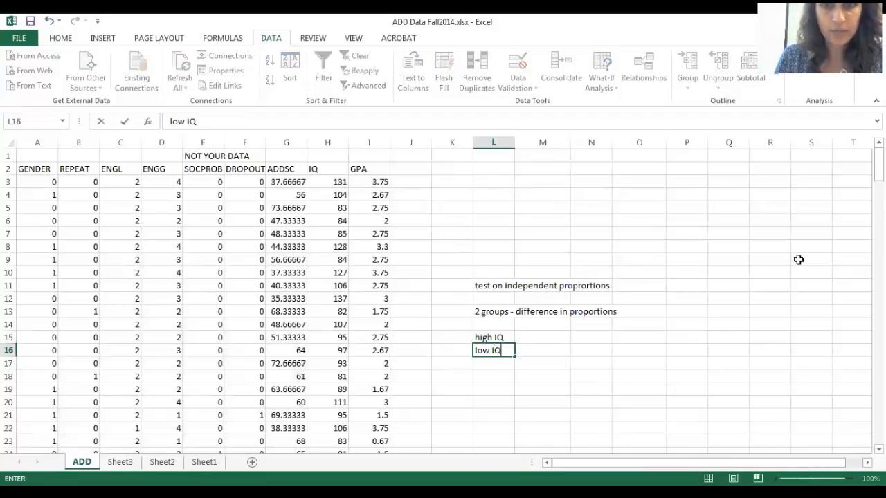
Enter "Independent variable" in L14 as the heading above the two IQ group labels.
key(Up)
key(Up)
text(Inde)
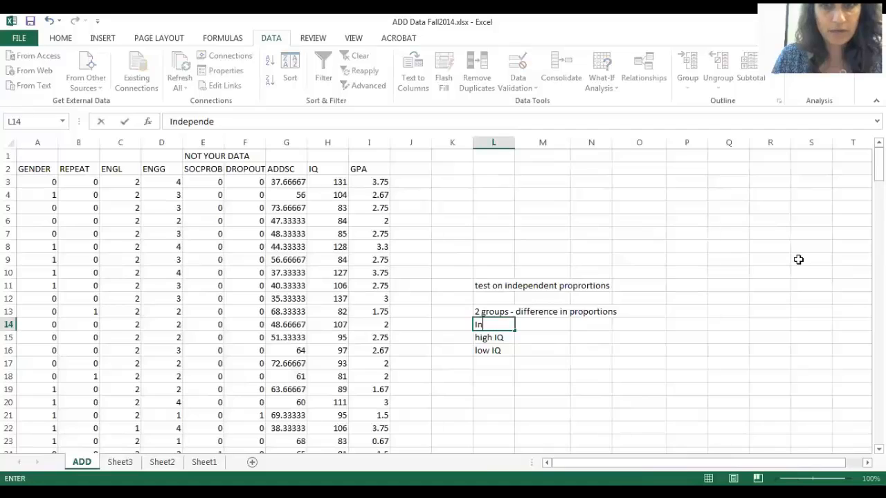
text(pendent variab)
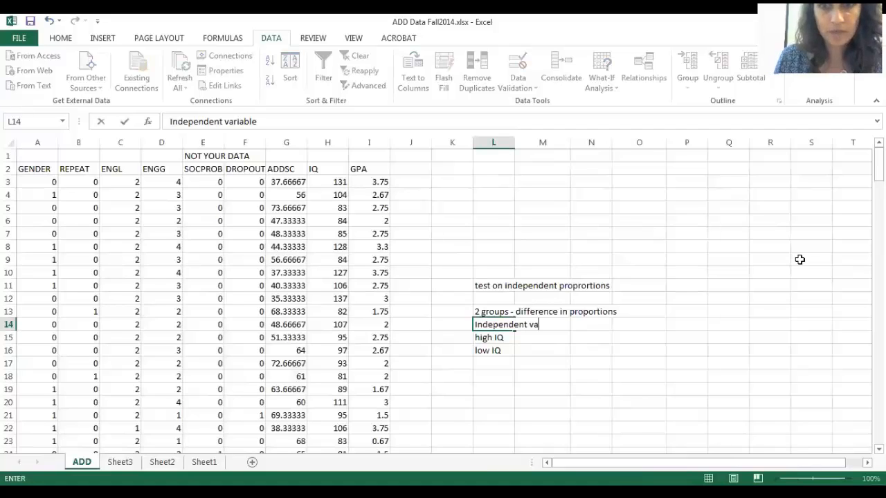
text(le)
key(Return)
Extend the group labels with their cutoffs to read "high IQ>=100" and "low IQ<100".
key(F2)
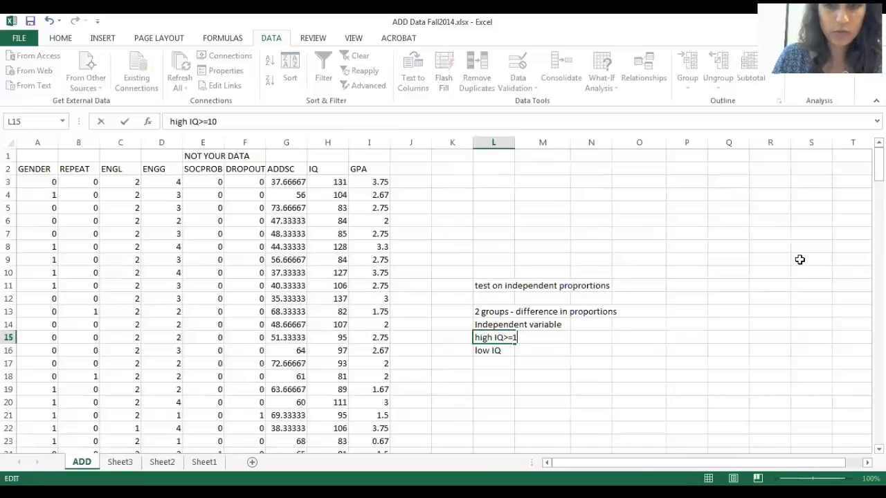
text(>=100)
key(Return)
key(F2)
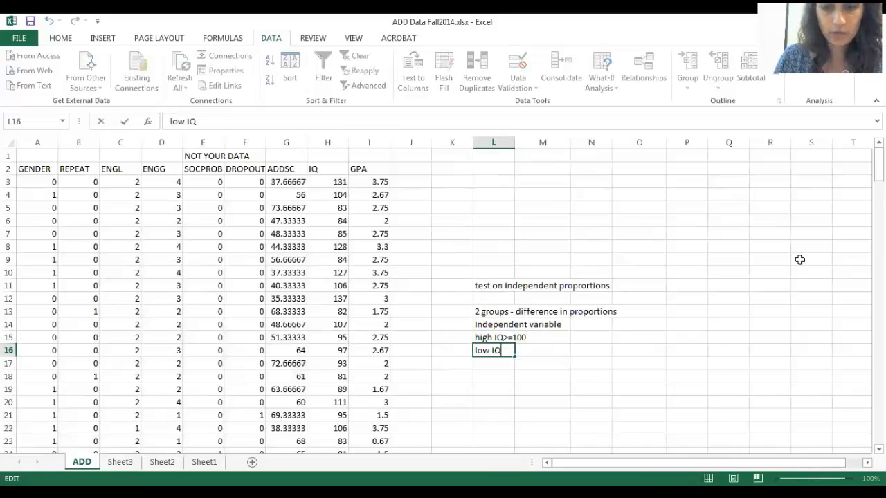
text(<100)
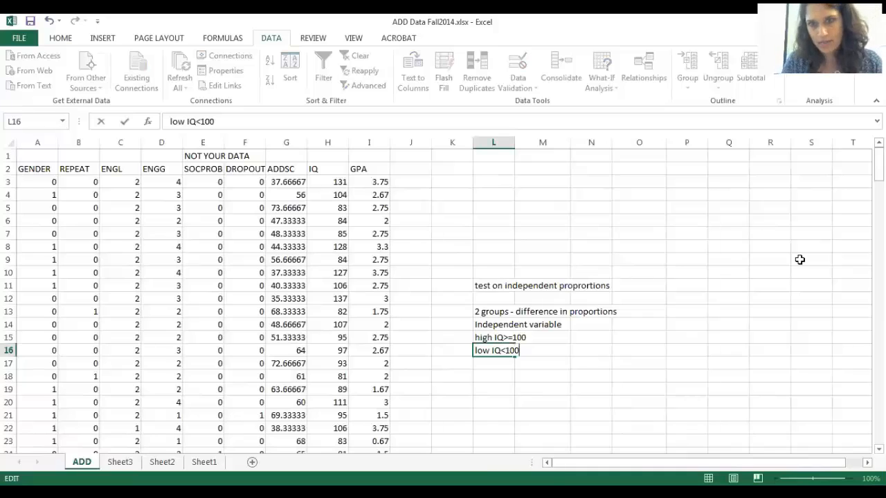
Enter "social problems" in N14 with a "%" placeholder below it for each of the two IQ groups.
click(599, 324)
text(s)
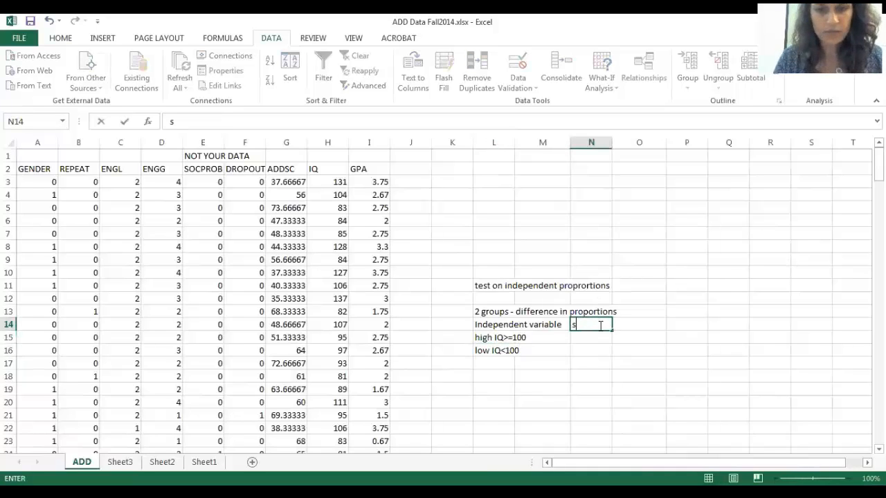
text(ocial problems)
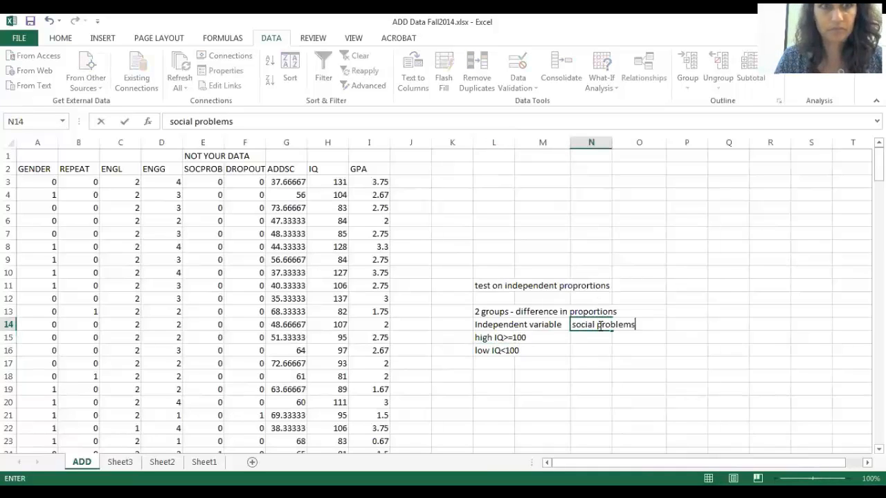
key(Return)
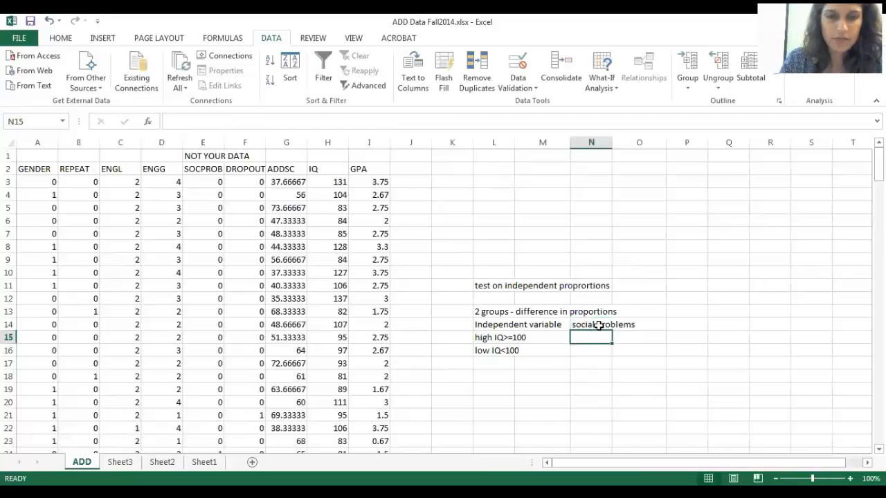
text(%)
key(Return)
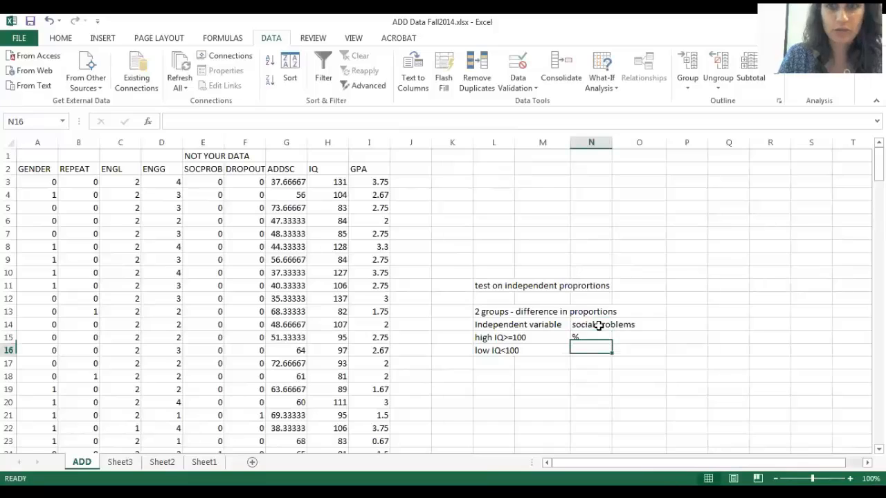
text(%)
key(Return)
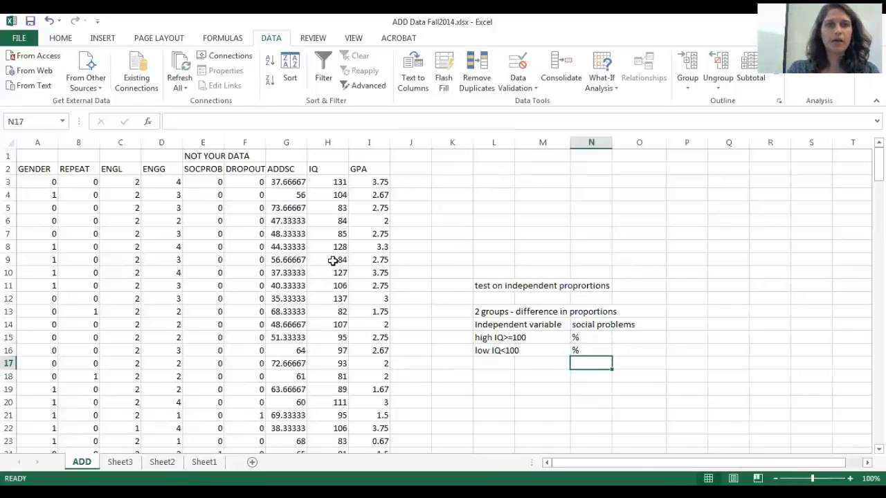
Copy the entire contents of the ADD sheet into a new worksheet after Sheet1.
key(ctrl+a)
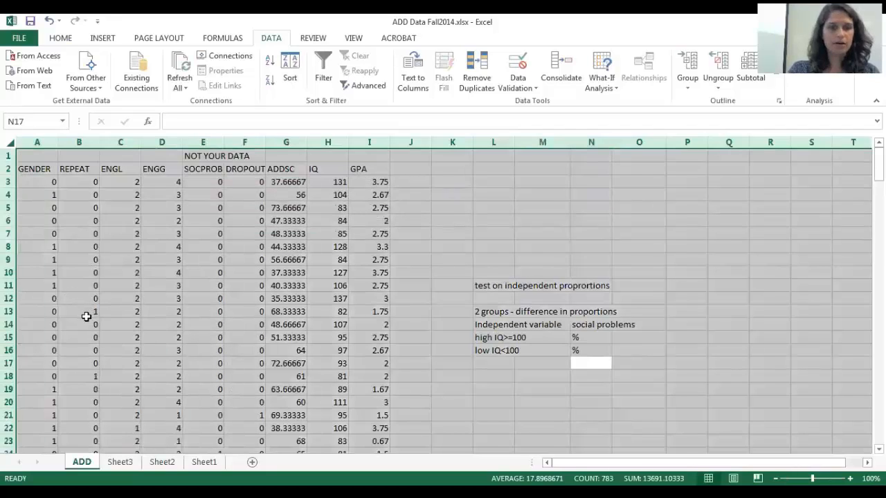
key(ctrl+c)
click(205, 462)
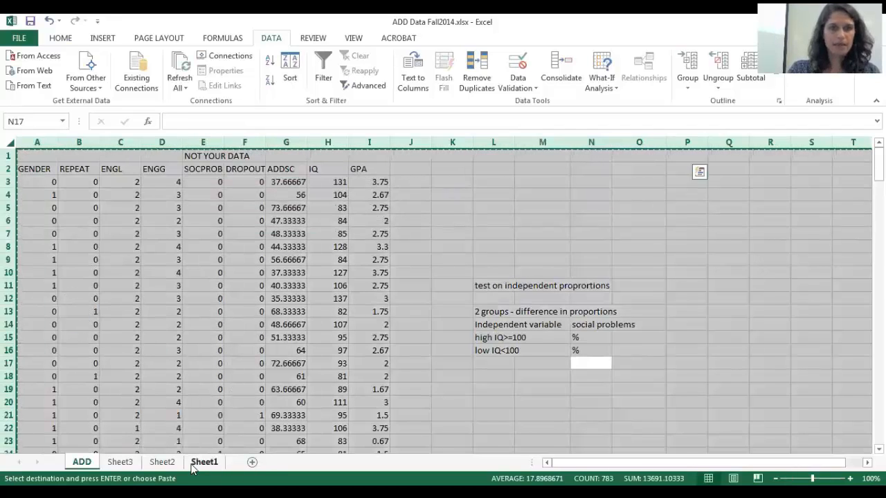
click(251, 462)
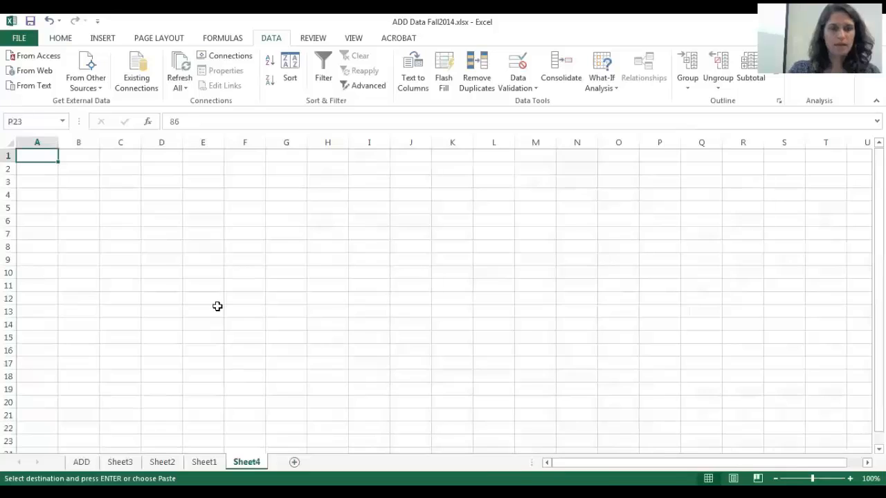
key(ctrl+v)
Clear the copied proportions notes in K6:P17 on Sheet4.
drag(452, 220, 576, 344)
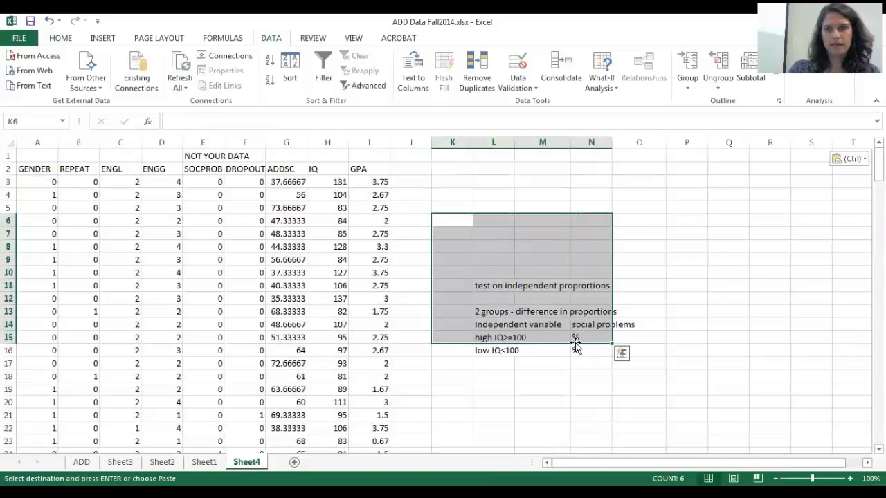
key(shift+Right)
key(shift+Down)
key(shift+Down)
key(shift+Right)
key(Delete)
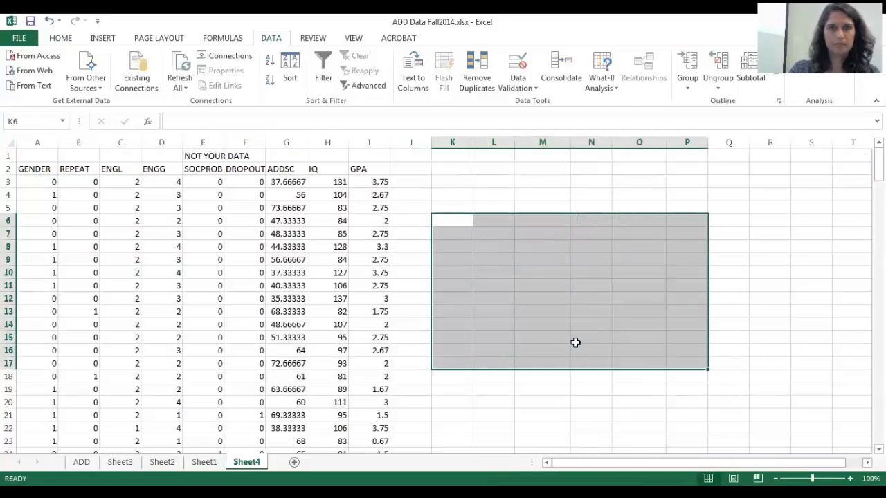
Sort data rows 3 to 87 on Sheet4 by column H (IQ) in ascending order.
click(44, 274)
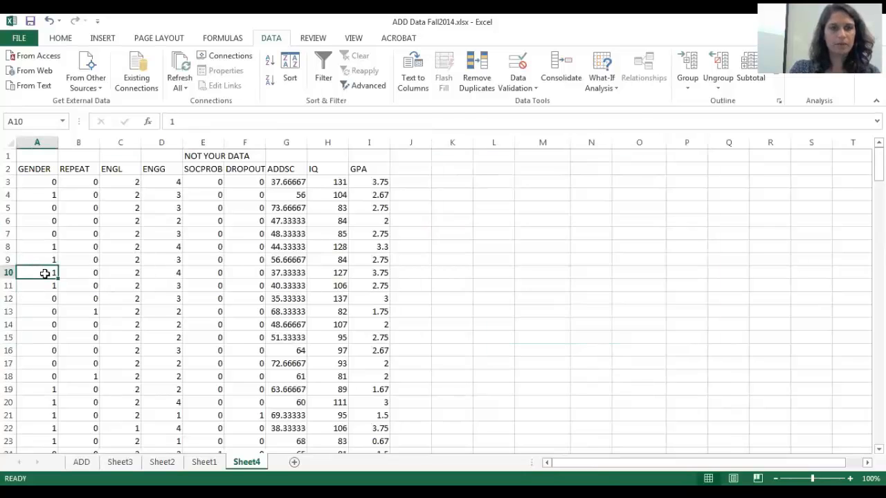
key(ctrl+a)
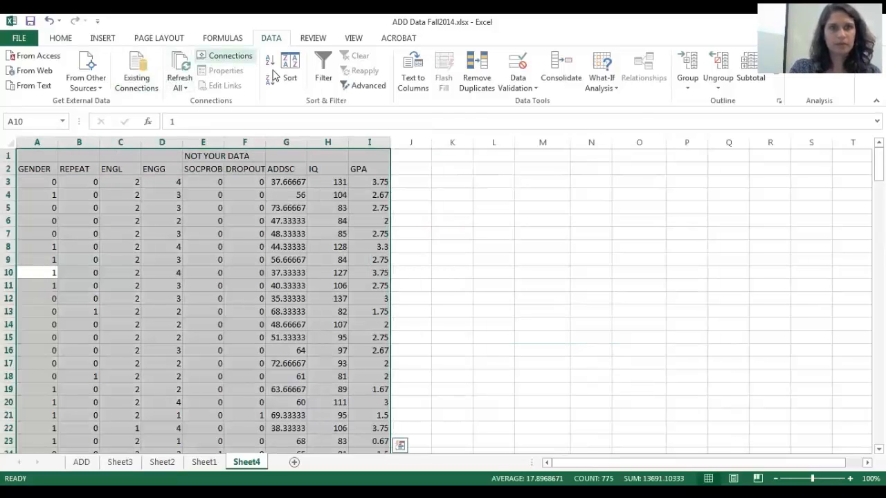
drag(8, 179, 533, 385)
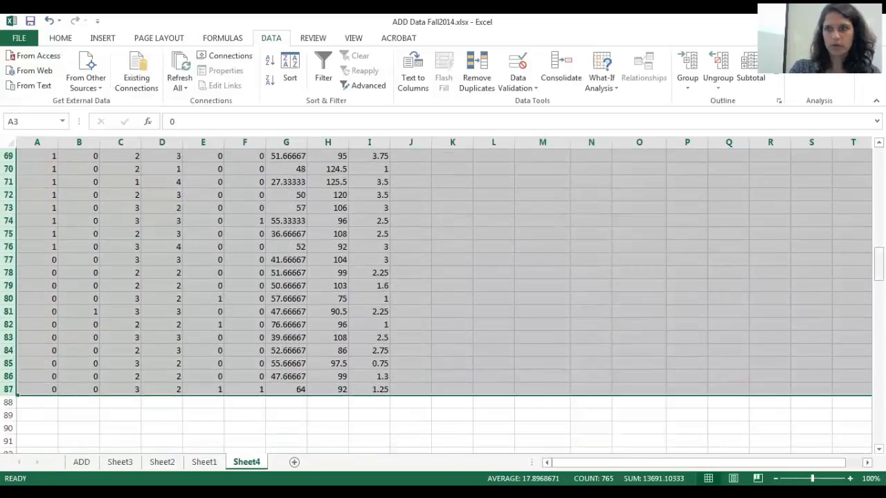
drag(878, 261, 879, 153)
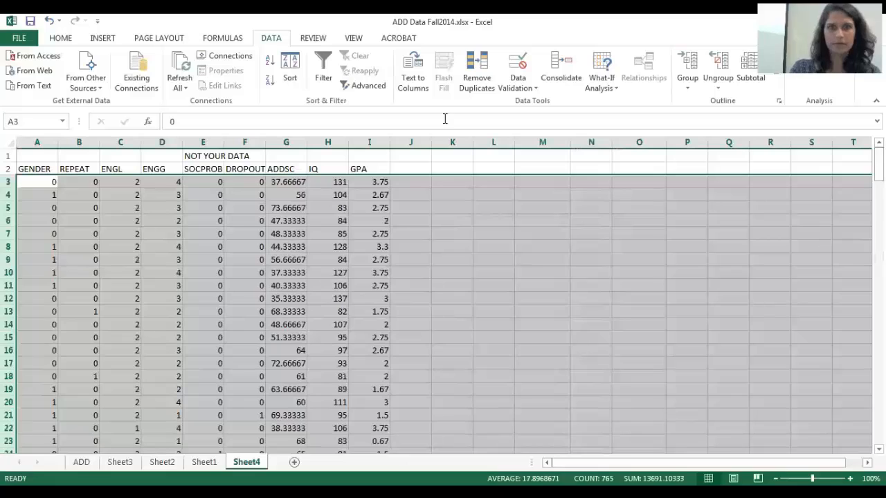
click(290, 70)
click(234, 309)
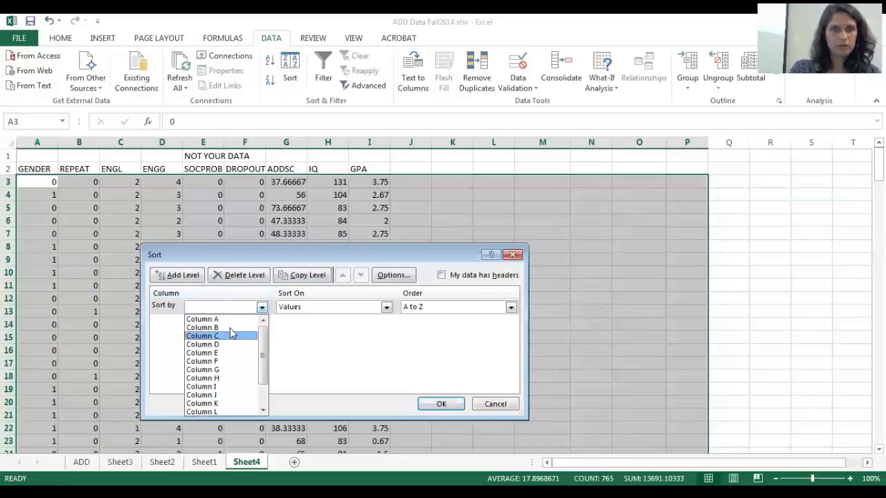
click(219, 377)
click(440, 404)
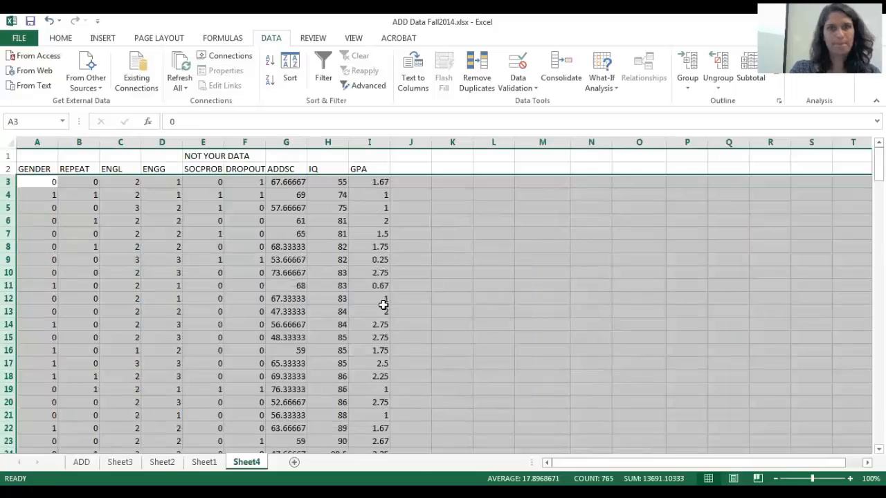
Copy the SOCPROB and IQ columns into columns L and M, and clear the copied "NOT YOUR DATA" text from L1.
drag(326, 180, 326, 405)
click(341, 380)
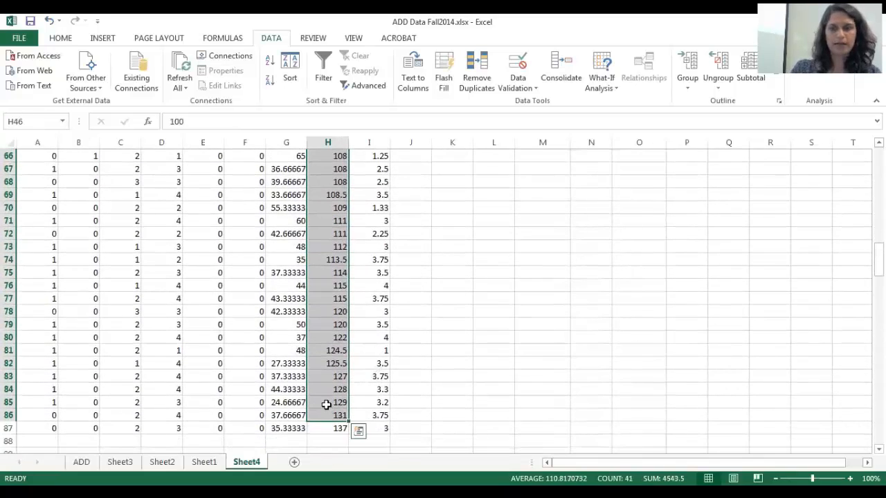
scroll(326, 405, up, 20)
click(326, 405)
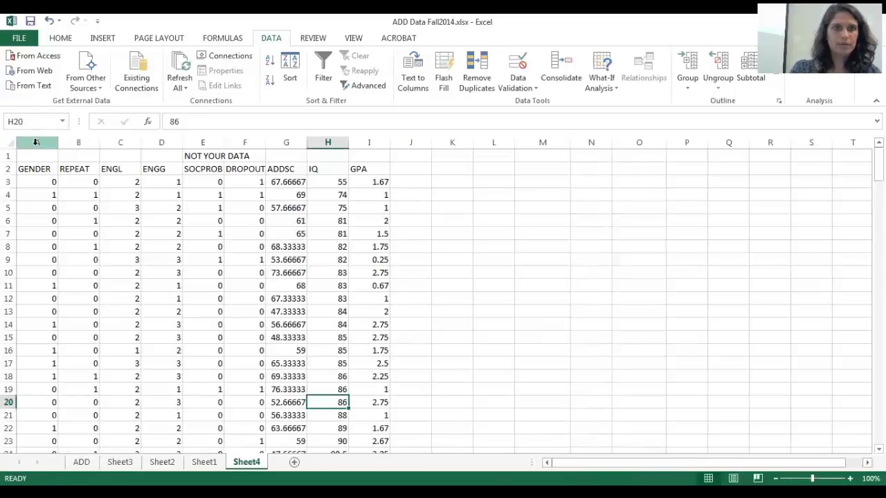
click(201, 142)
ctrl+click(322, 142)
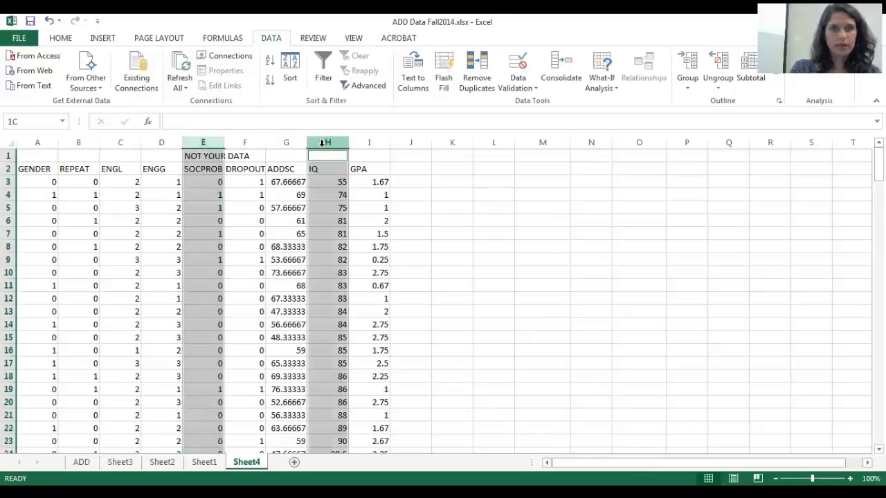
key(ctrl+c)
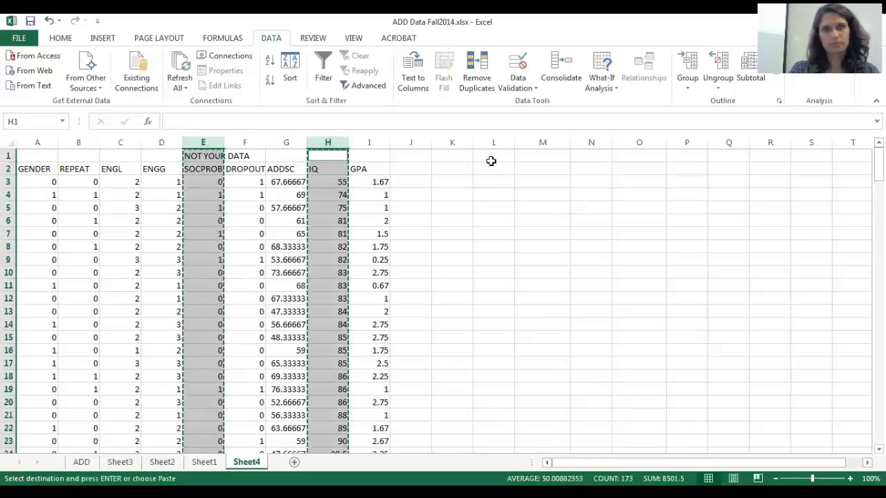
click(491, 160)
key(ctrl+v)
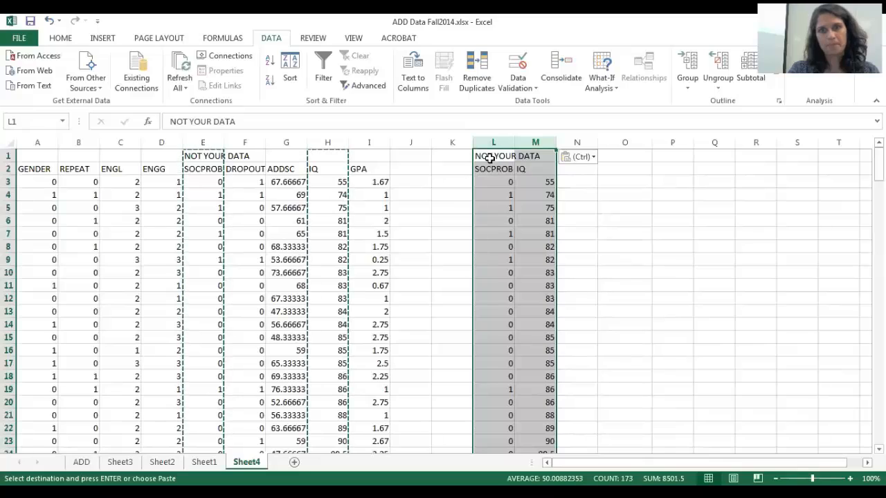
click(489, 158)
key(Delete)
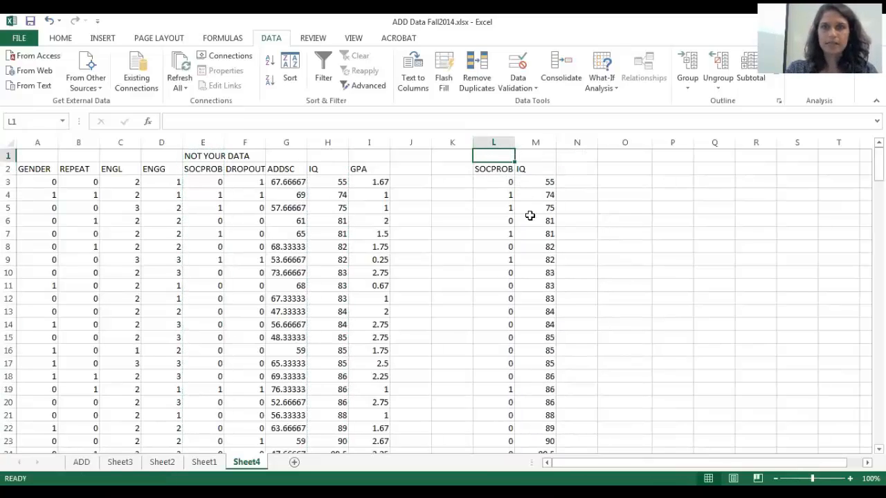
Enter the headings "SOC high IQ" in O1 and "SOC low IQ" in P1.
click(600, 158)
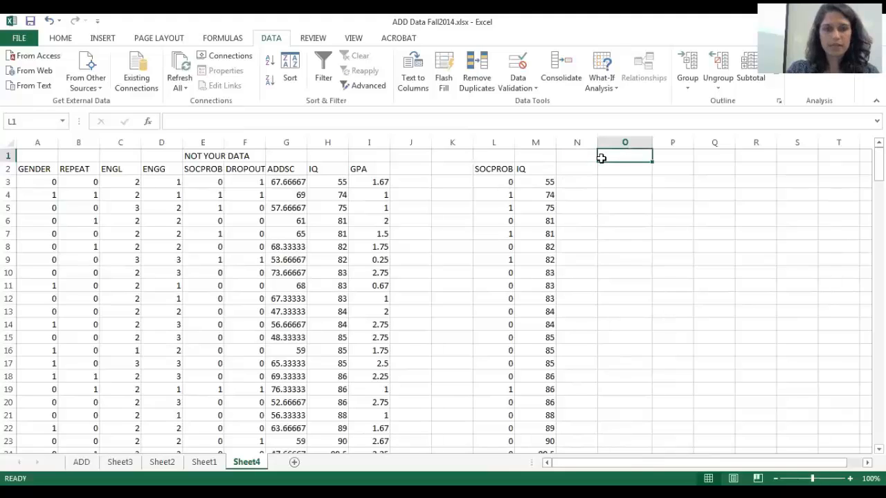
text(SOC high)
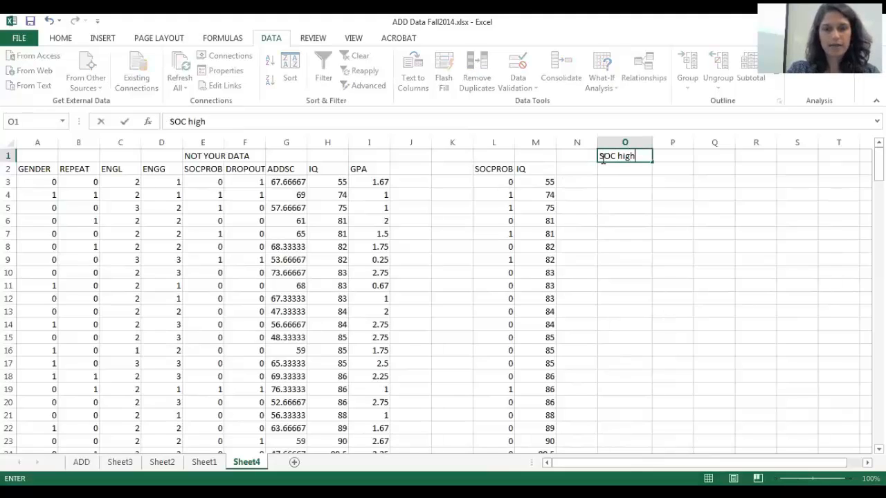
text( IWQ)
key(Tab)
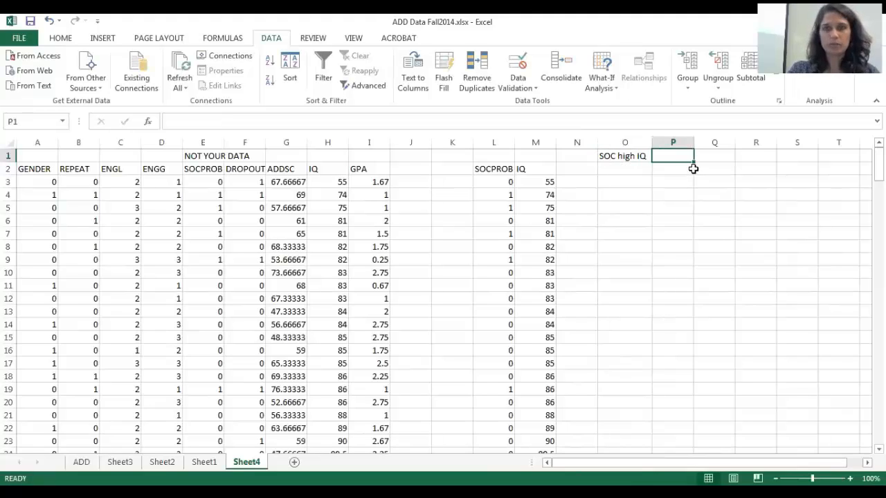
text(SOC low IQ)
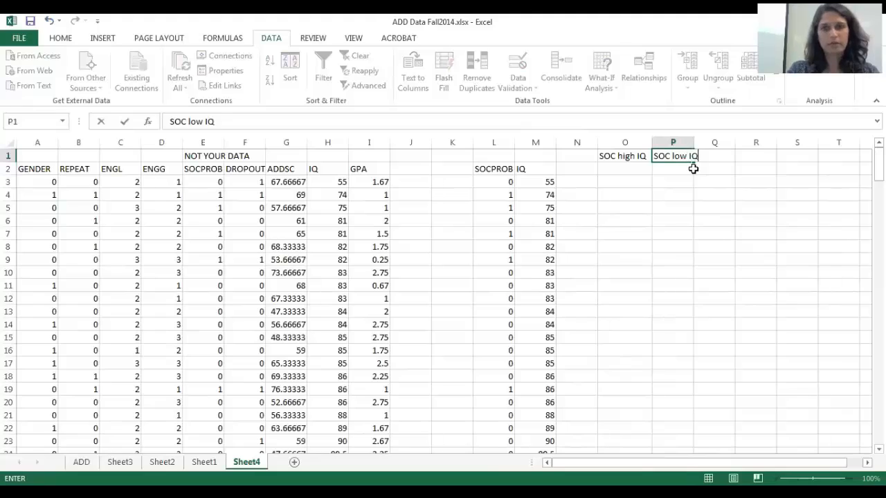
Move the SOCPROB values for the low IQ rows, L3:L45, under the "SOC low IQ" heading starting at P2.
key(Return)
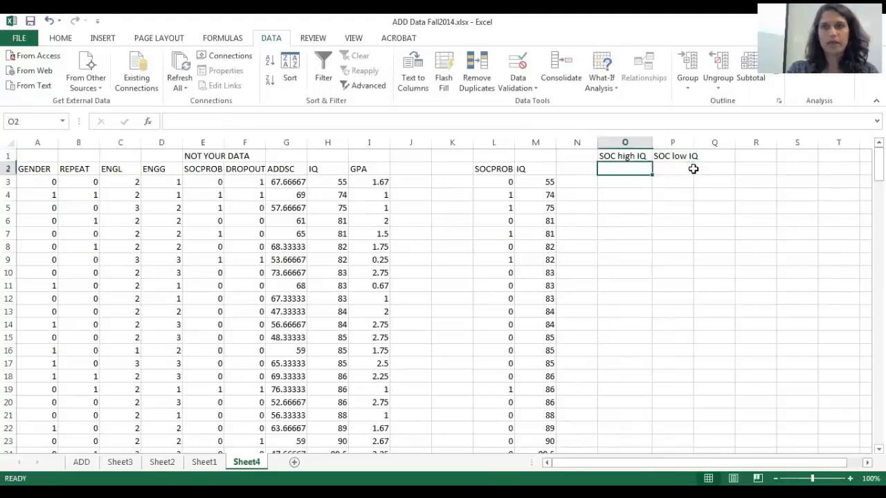
drag(547, 182, 543, 206)
drag(505, 181, 504, 258)
key(ctrl+c)
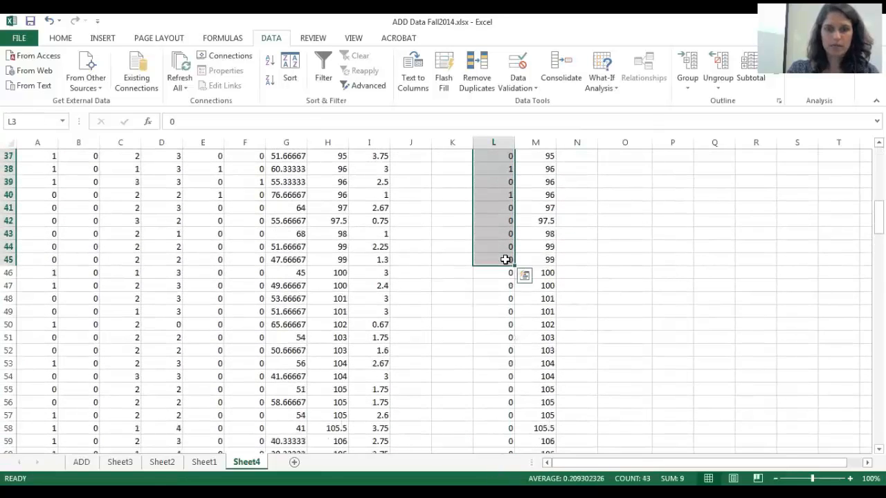
scroll(505, 260, up, 10)
scroll(505, 260, up, 2)
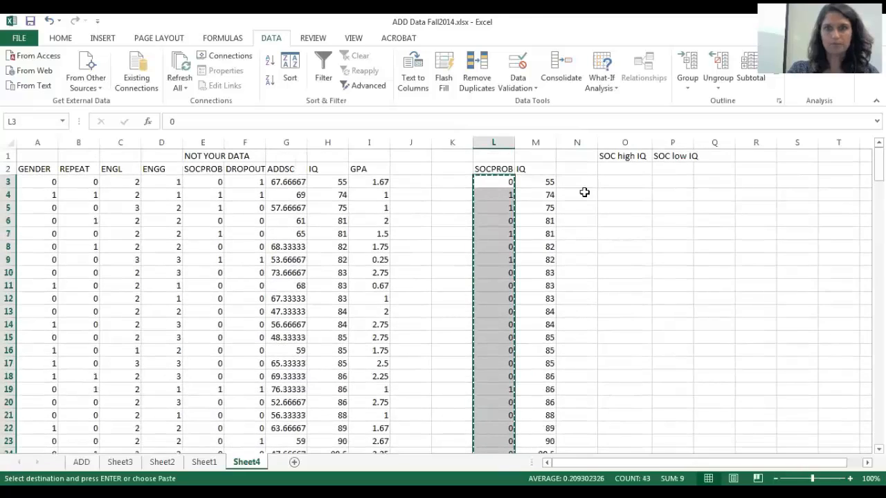
click(672, 168)
key(Return)
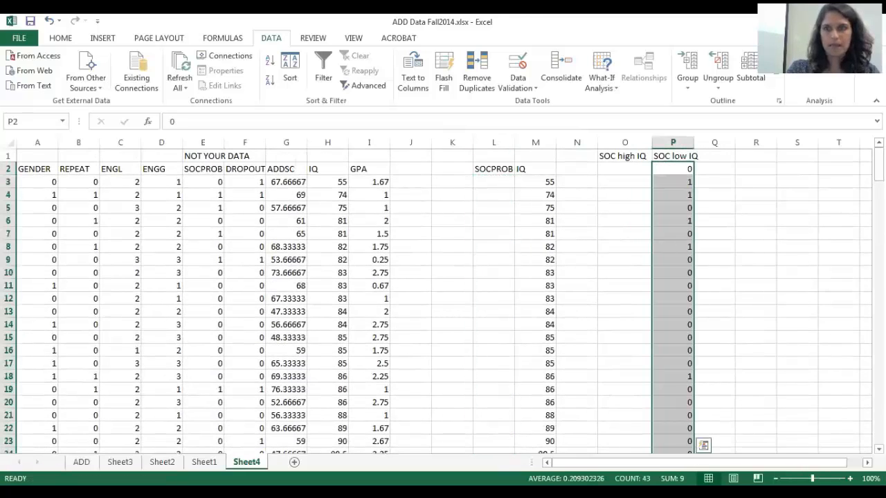
Move the remaining SOCPROB values, from L46 down, under the "SOC high IQ" heading starting at O2.
drag(877, 166, 877, 207)
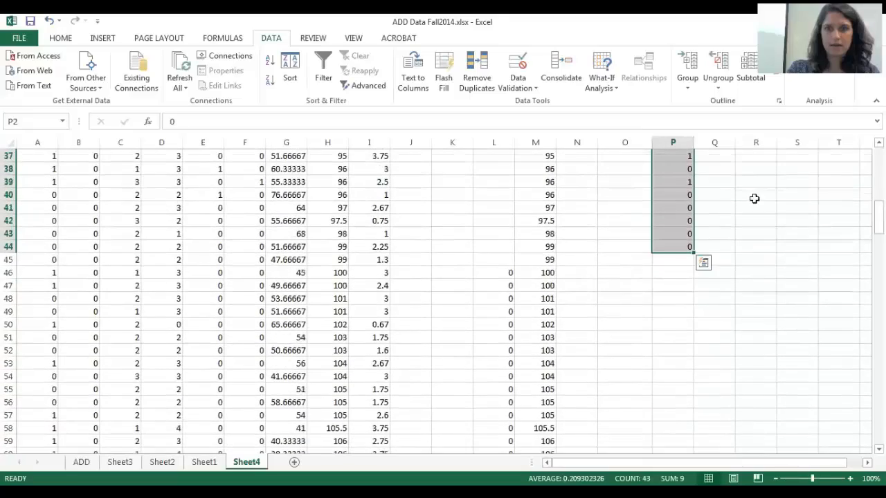
drag(500, 274, 498, 432)
key(ctrl+c)
scroll(498, 432, up, 10)
drag(877, 215, 877, 163)
click(620, 171)
key(Return)
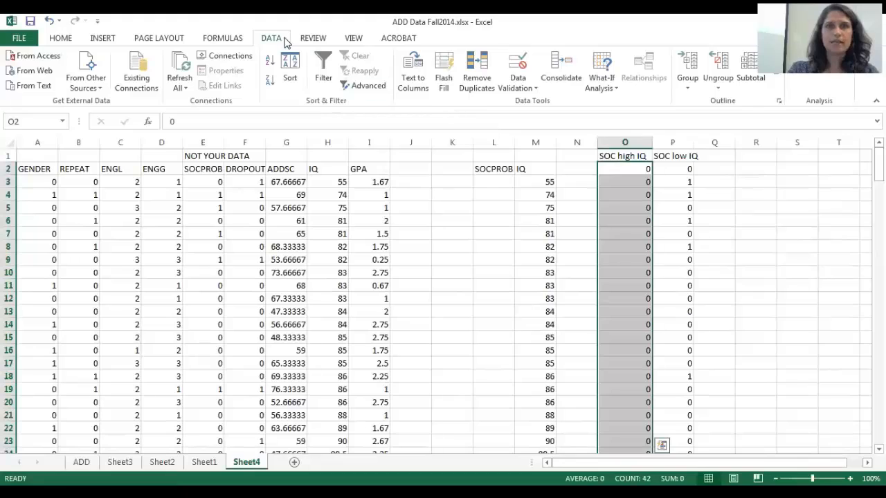
click(818, 56)
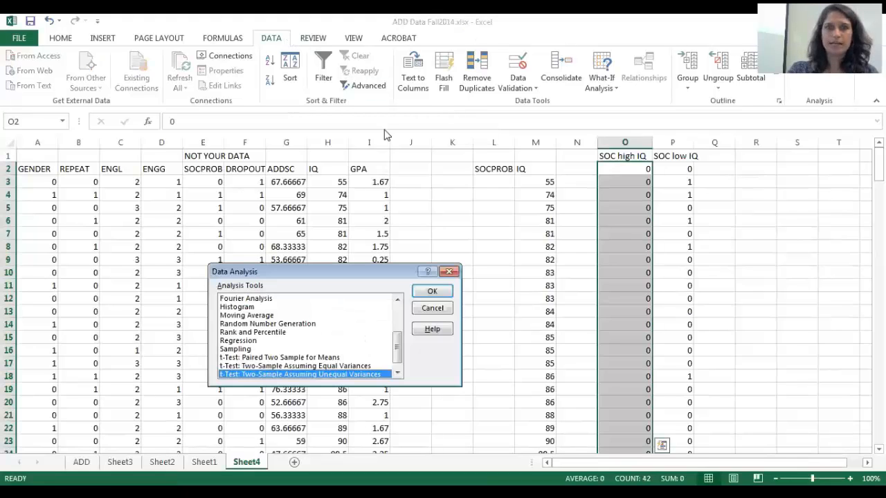
click(397, 373)
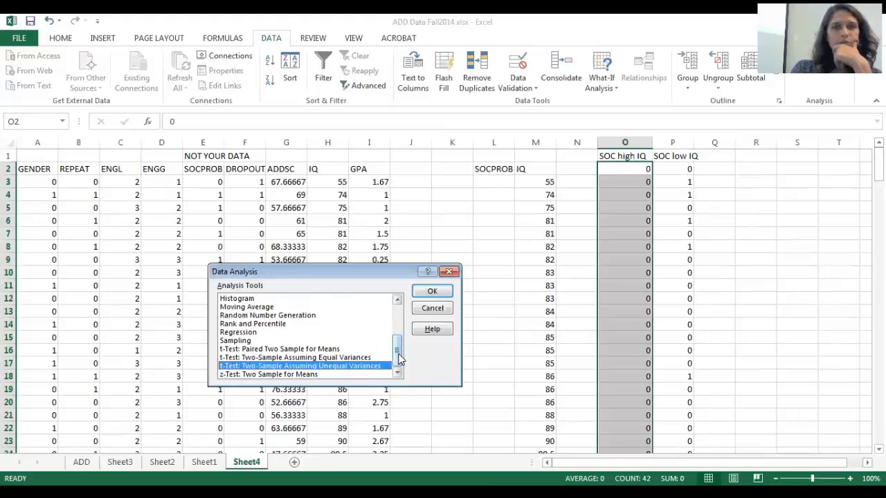
drag(399, 357, 399, 339)
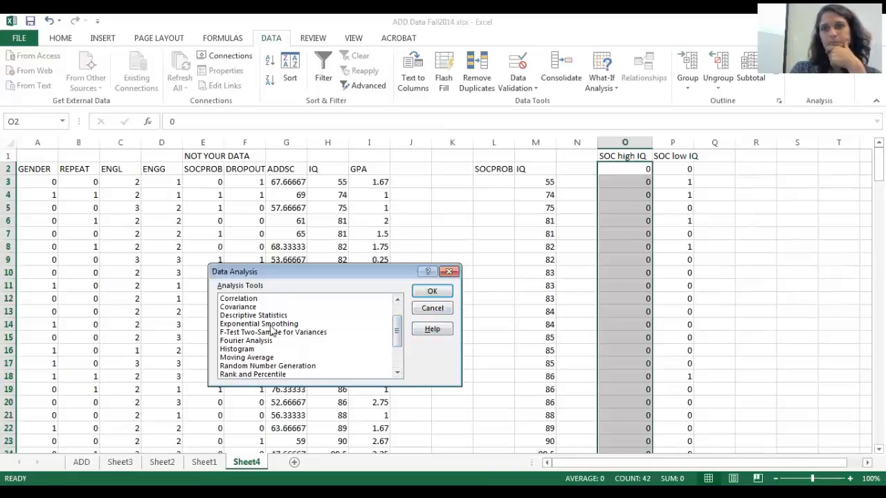
click(431, 308)
Total the high IQ social problem values with AutoSum in O45, using the range O2:O43.
drag(878, 164, 878, 209)
click(629, 327)
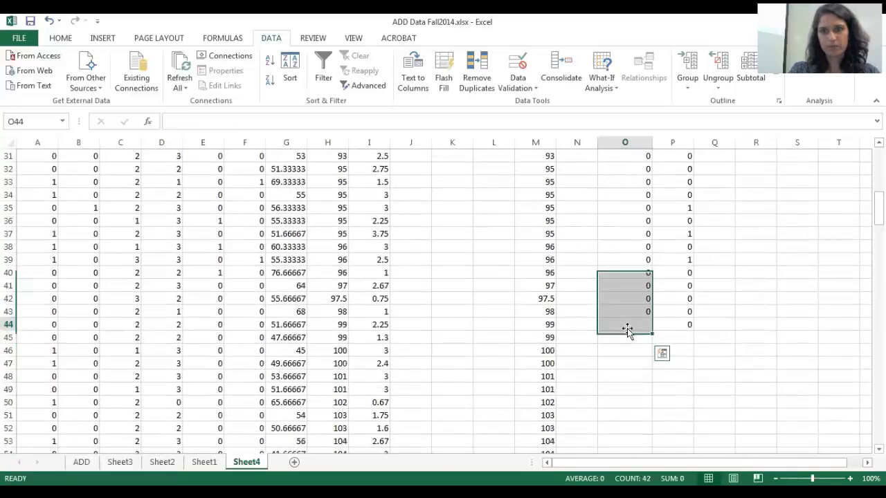
click(628, 314)
click(633, 339)
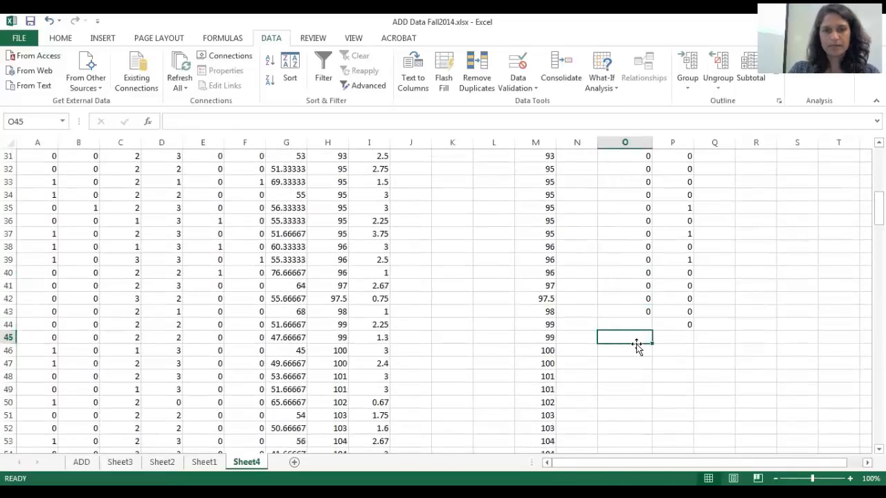
text(TOT)
key(BackSpace)
key(BackSpace)
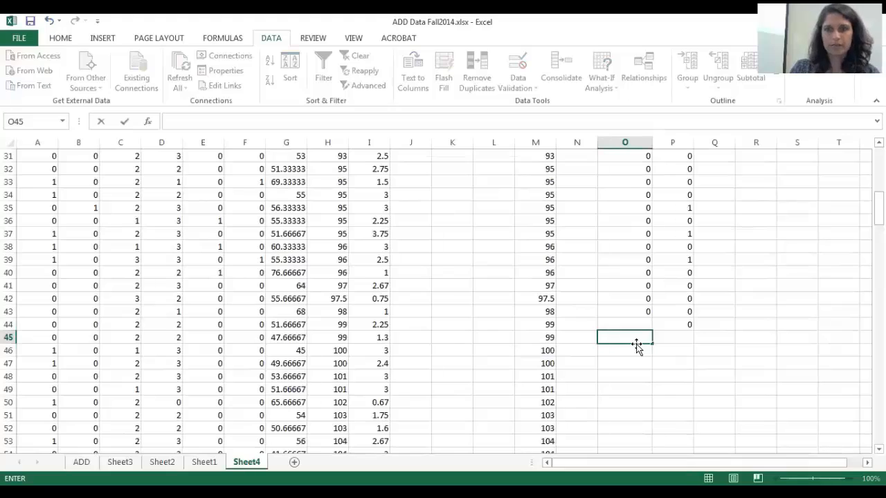
click(61, 38)
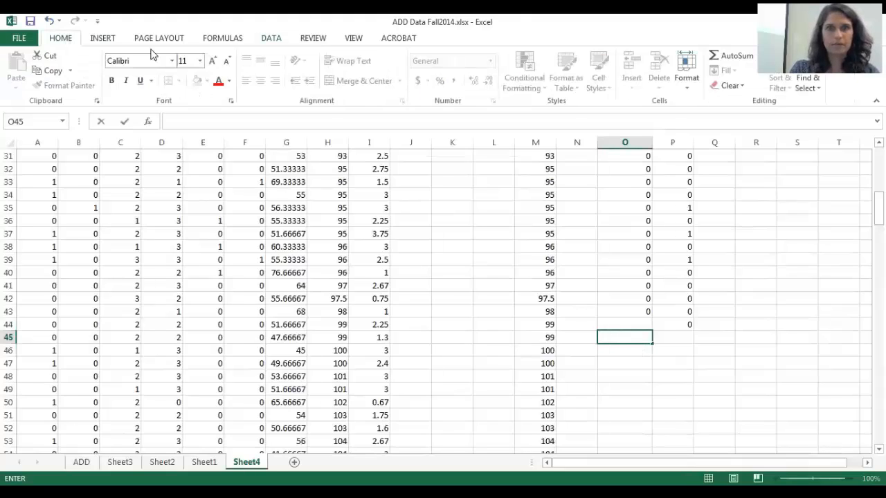
key(Escape)
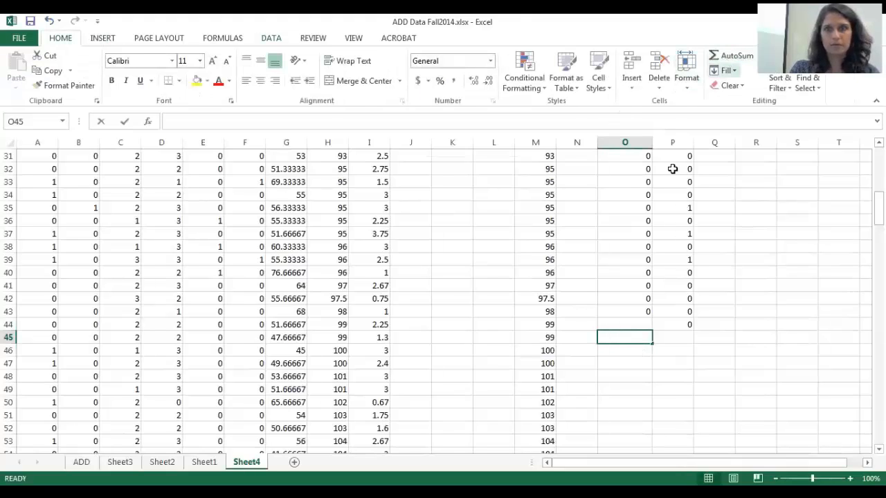
click(733, 57)
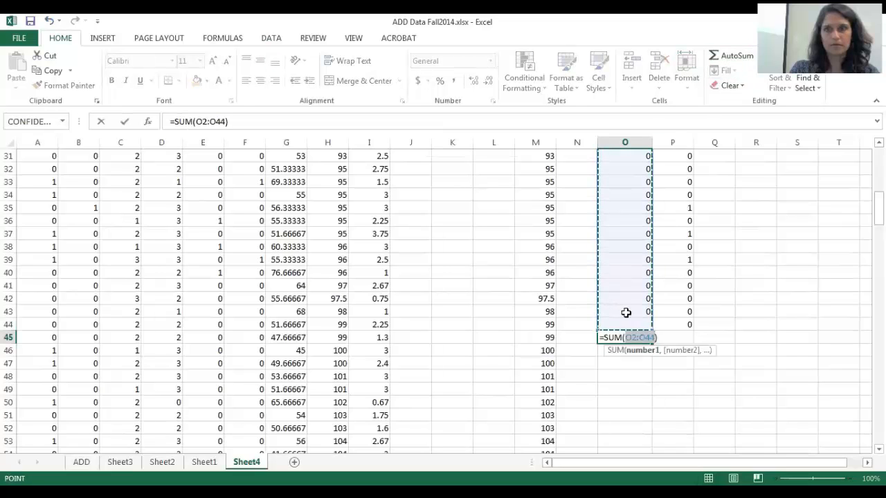
click(626, 312)
drag(626, 311, 619, 154)
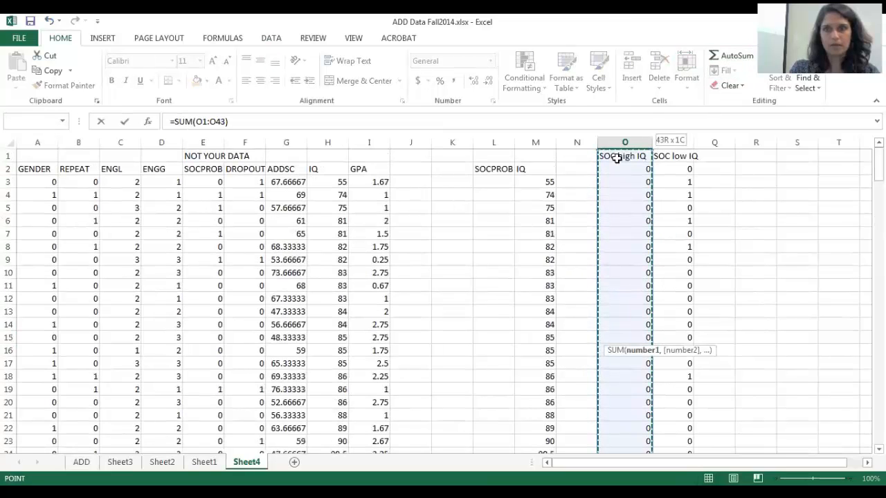
key(Return)
scroll(615, 171, down, 1)
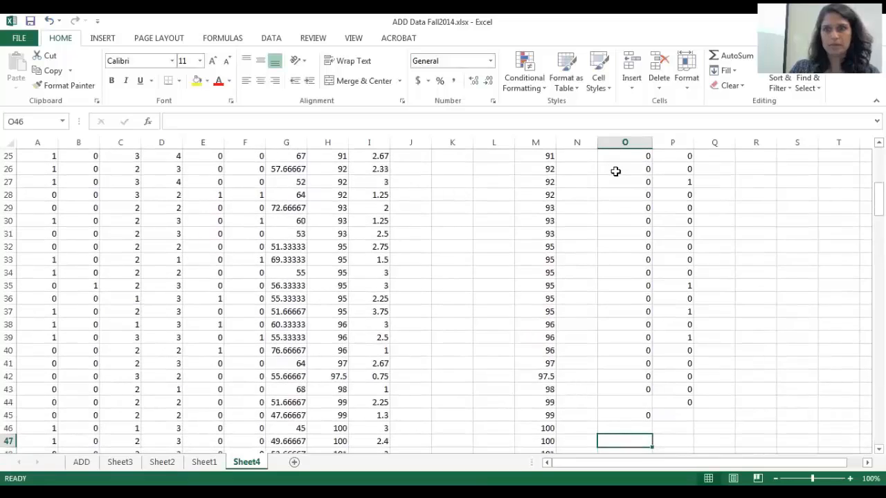
key(Up)
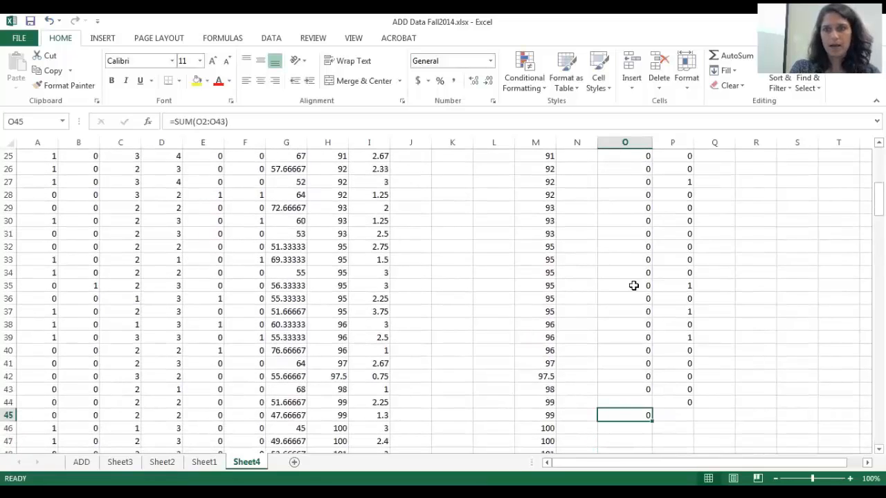
Label N45 as "x1" and N46 as "n1", and right-align both labels.
drag(626, 384, 626, 168)
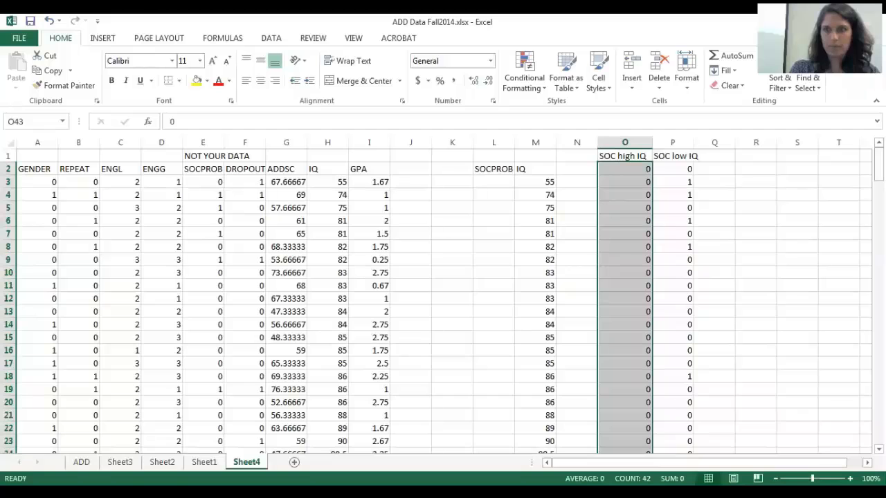
scroll(854, 209, down, 11)
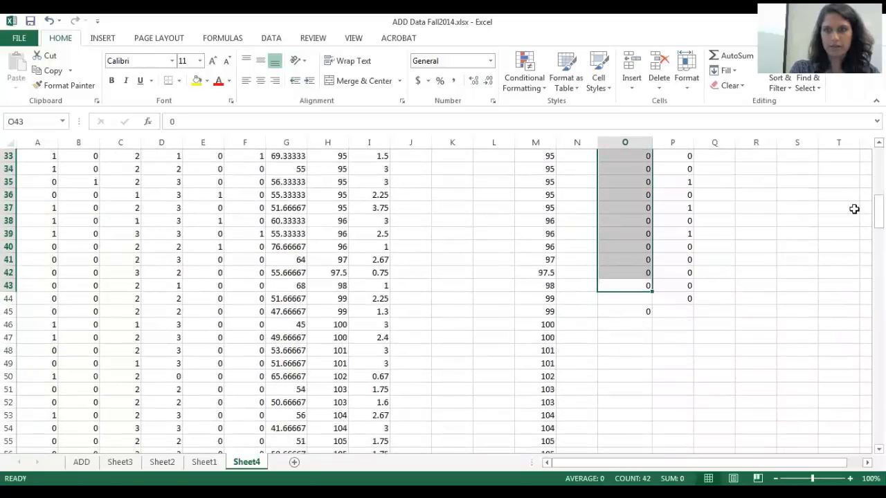
click(593, 311)
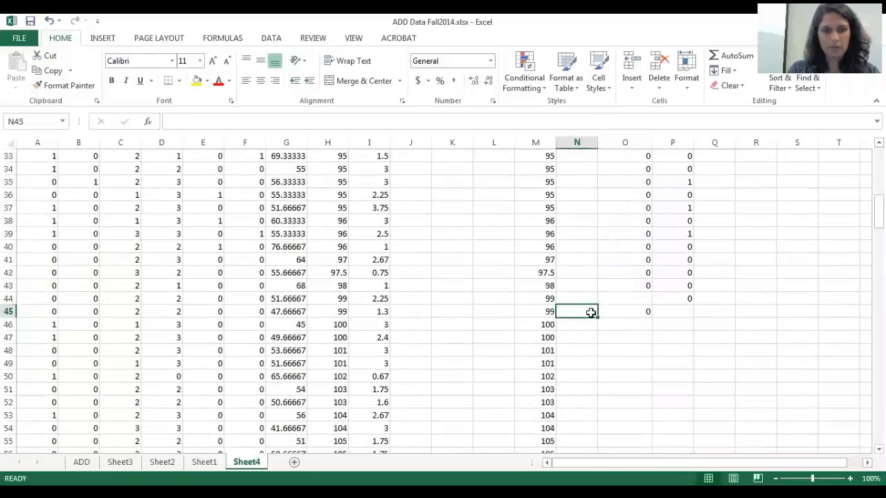
text(x1)
key(Return)
text(n)
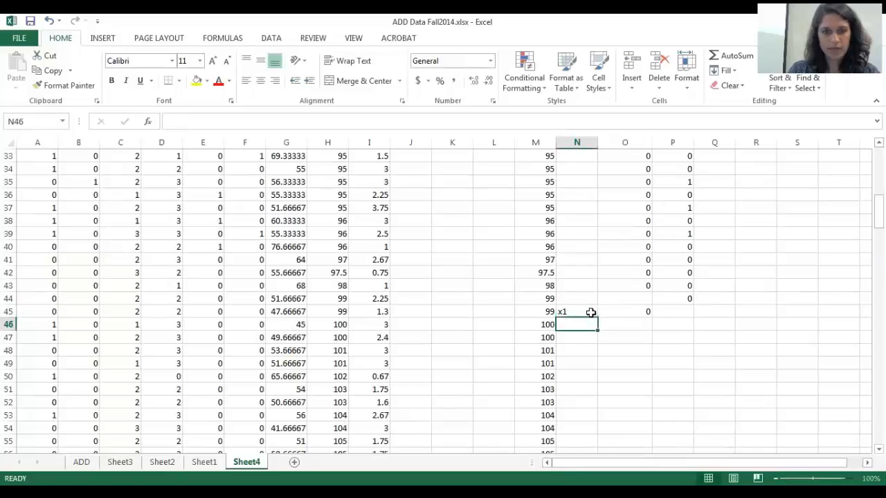
text(1)
drag(589, 312, 589, 324)
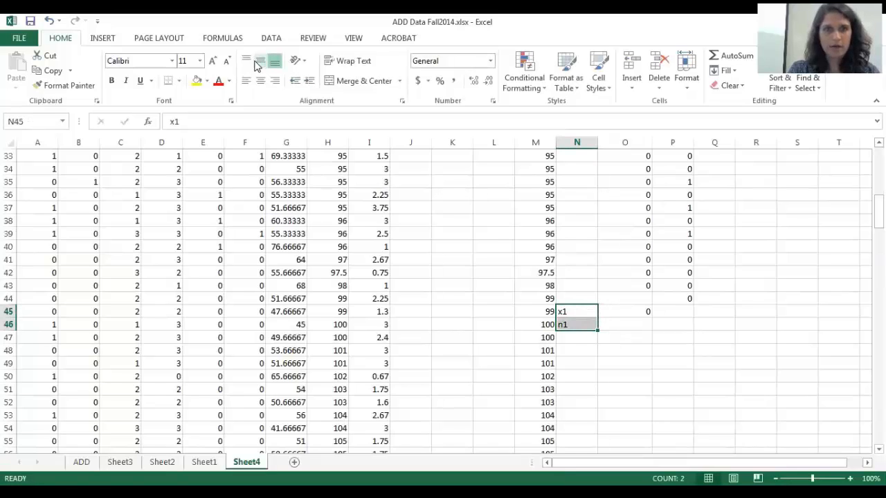
click(275, 80)
Enter 42 as the high IQ sample size in O46 and check it against the count of O2:O43.
click(635, 324)
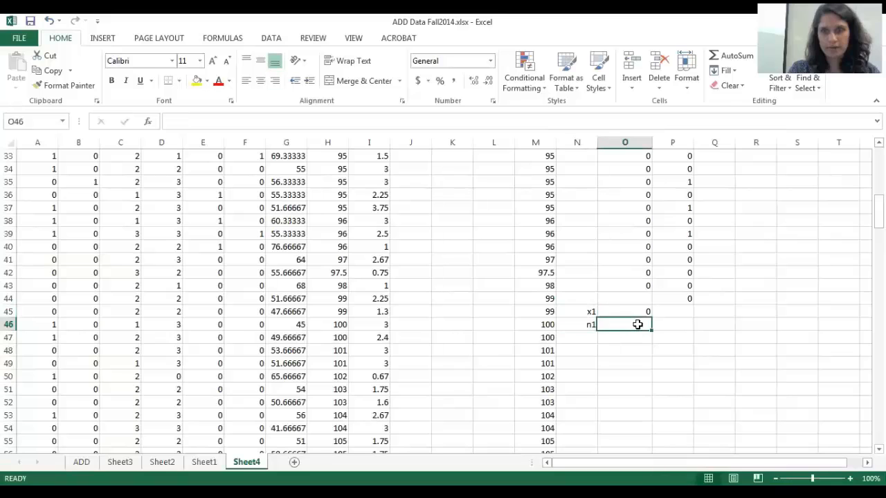
text(42)
drag(644, 286, 628, 170)
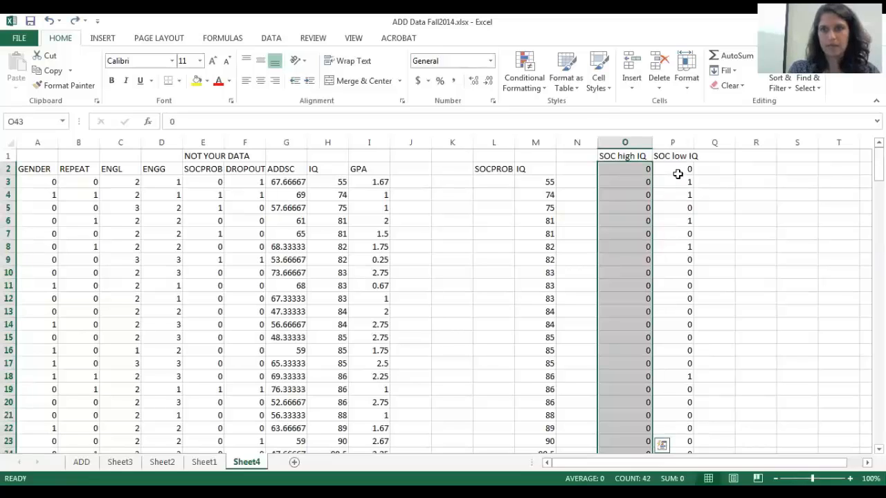
Check the sum and count of P2:P44, and enter 9 in P45 and 43 in P46 for the low IQ group.
drag(677, 171, 674, 417)
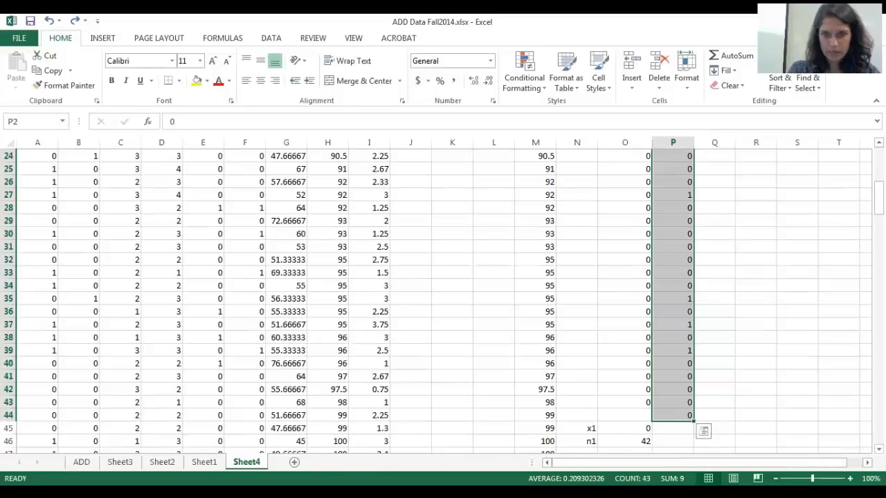
drag(676, 432, 678, 430)
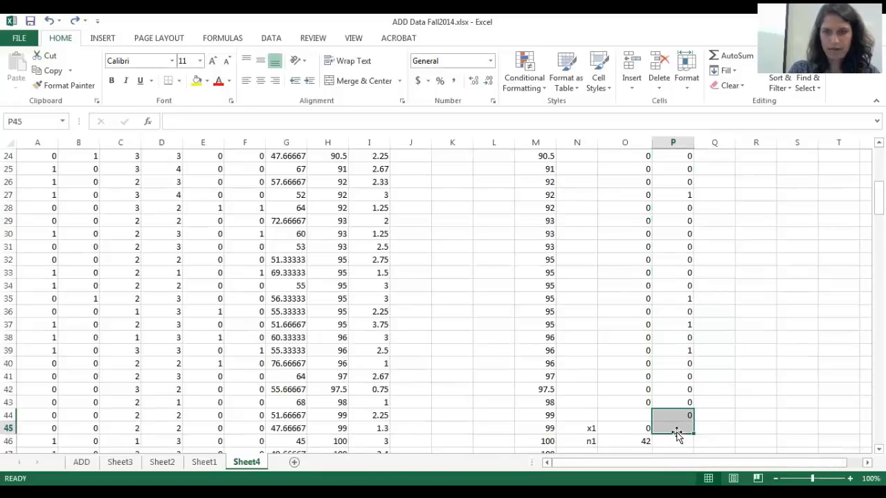
click(676, 432)
text(9)
key(Down)
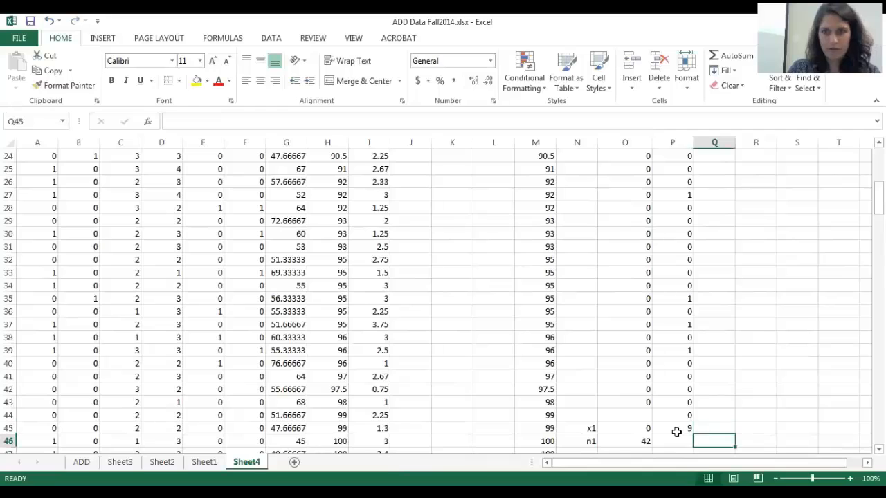
key(Left)
text(43)
Label the low IQ figures with "x2" in Q45 and "n2" in Q46.
key(Right)
key(Up)
text(x)
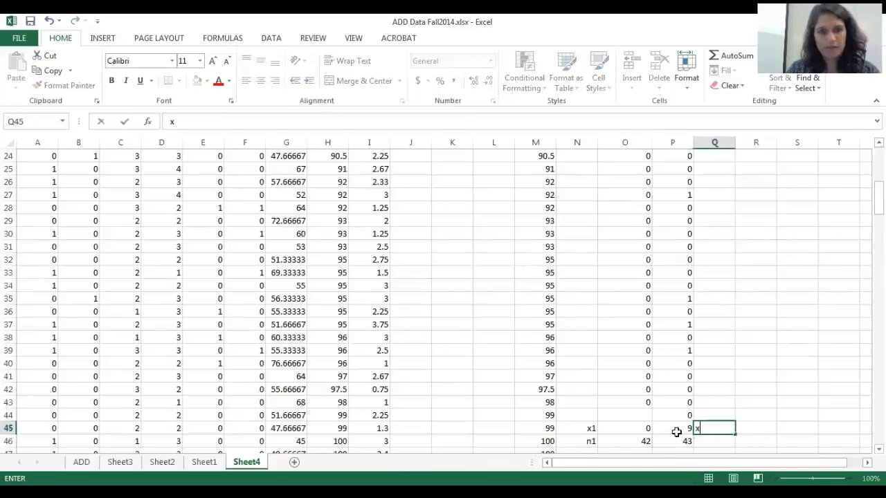
text(2)
key(Return)
text(n2)
key(Return)
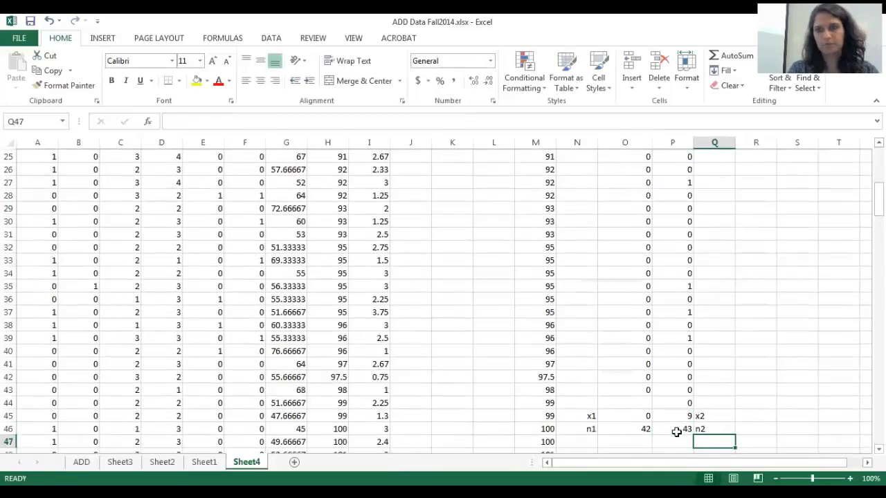
Enter the label "proportion of high IQ with social problems:" in O48.
click(630, 450)
key(Down)
key(Down)
key(Left)
key(Up)
key(Up)
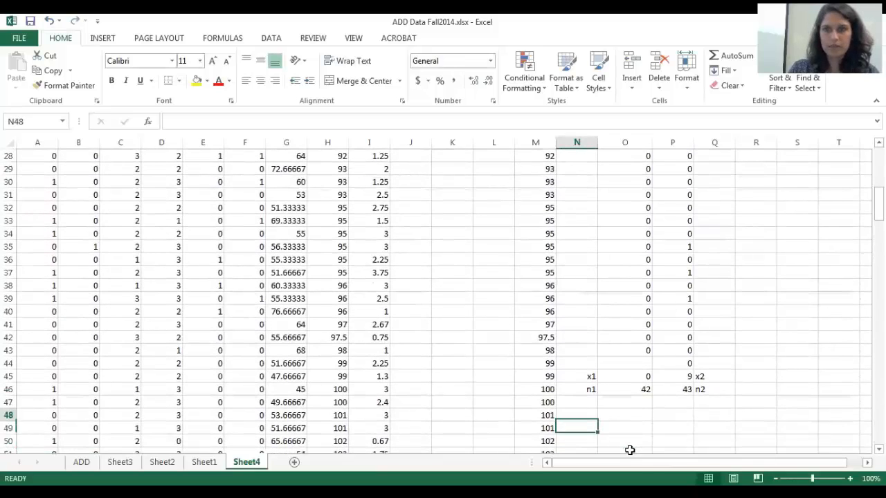
key(Right)
text(proportion)
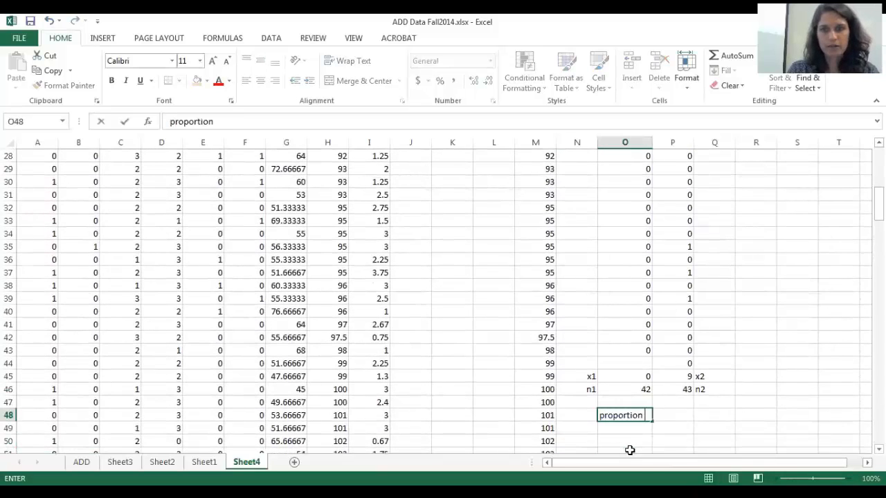
text( of males with)
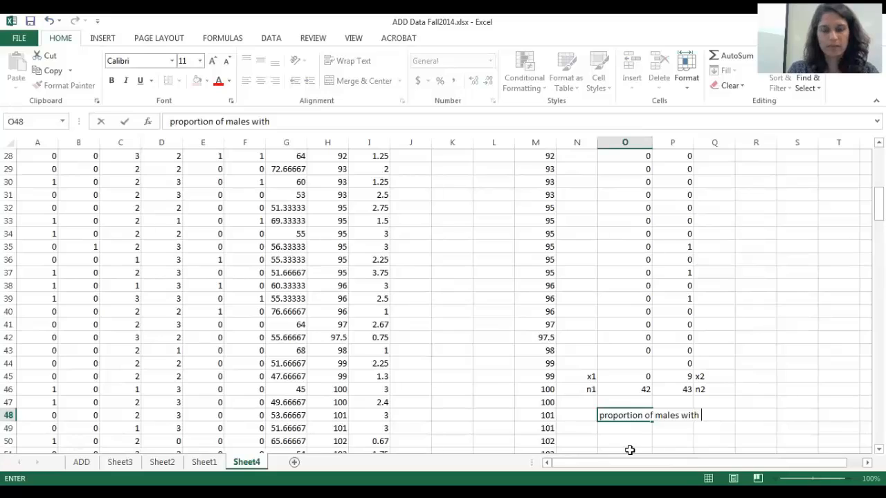
key(BackSpace)
key(BackSpace)
key(BackSpace)
key(BackSpace)
key(BackSpace)
key(BackSpace)
key(BackSpace)
key(BackSpace)
key(BackSpace)
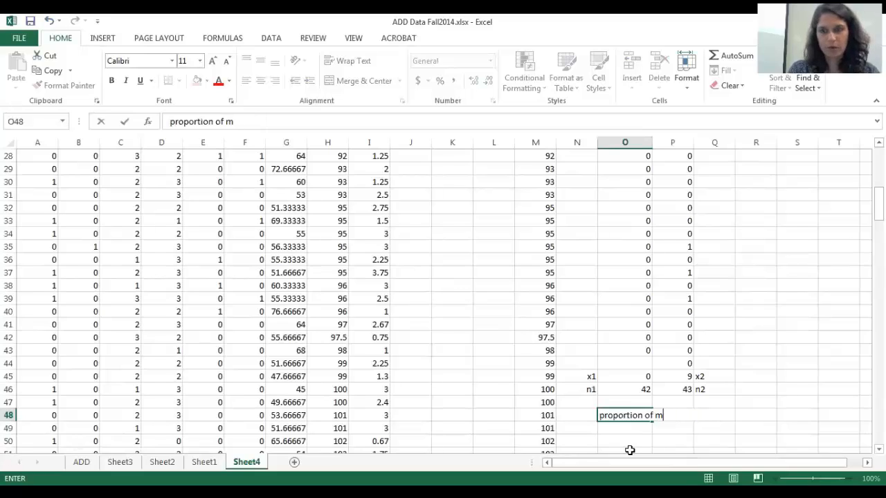
text(high)
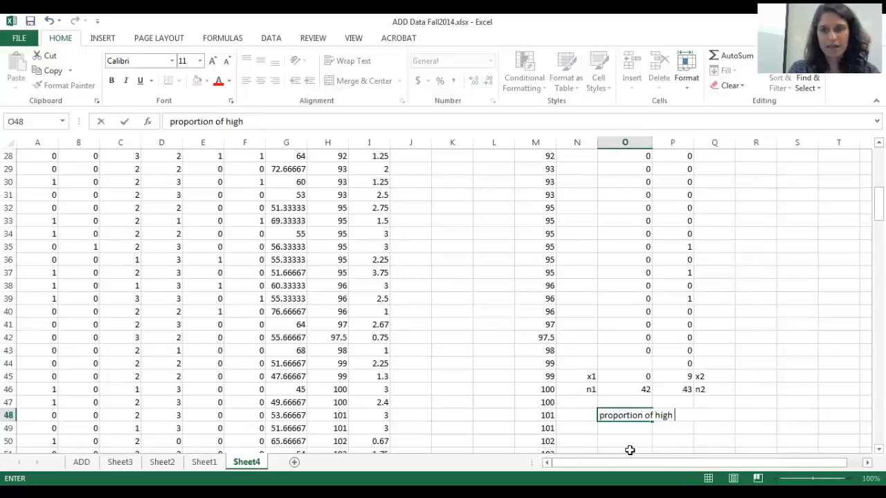
text( IQ)
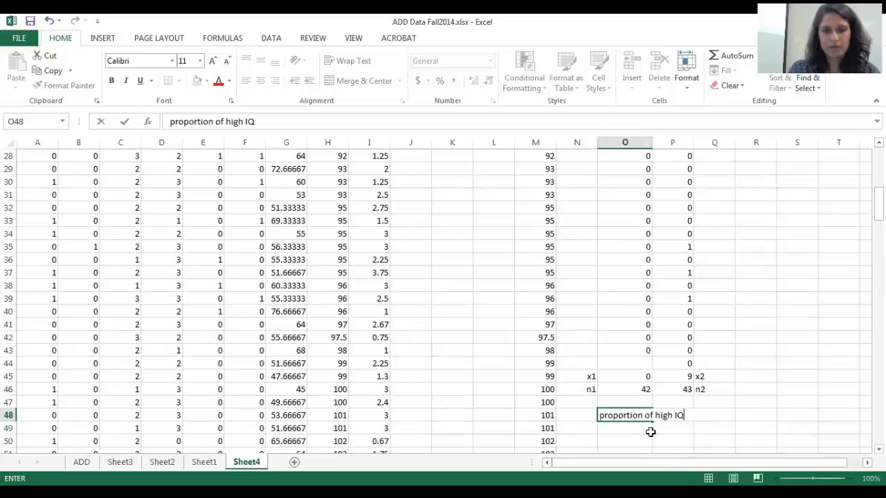
text( with social)
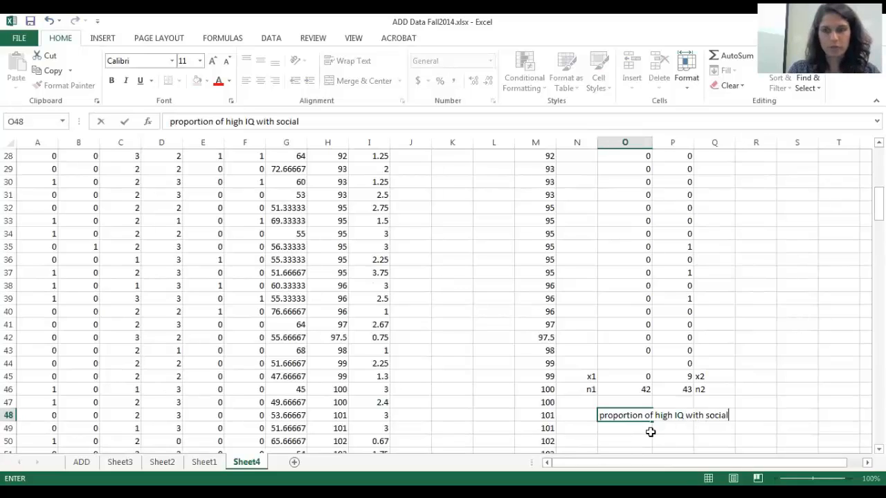
text( problems:)
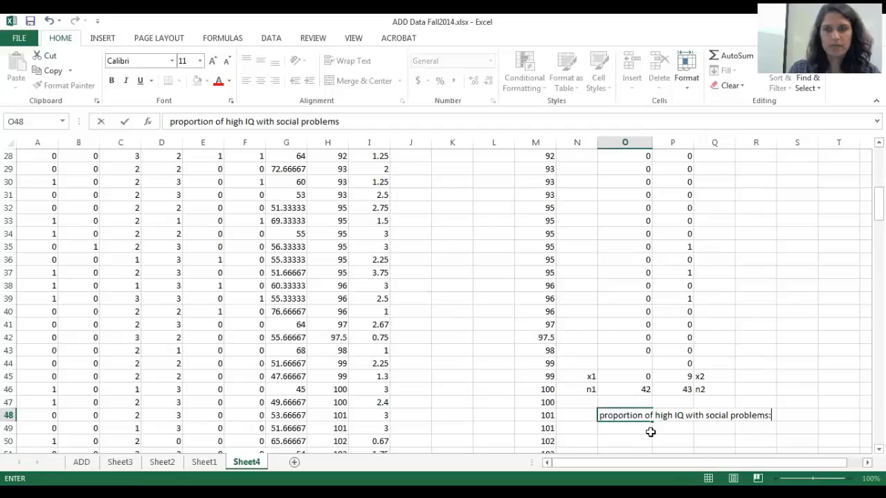
Append 0% to the high IQ proportion label in O48.
mouse_move(879, 205)
mouse_down()
mouse_move(878, 163)
mouse_move(878, 250)
mouse_move(878, 218)
mouse_up()
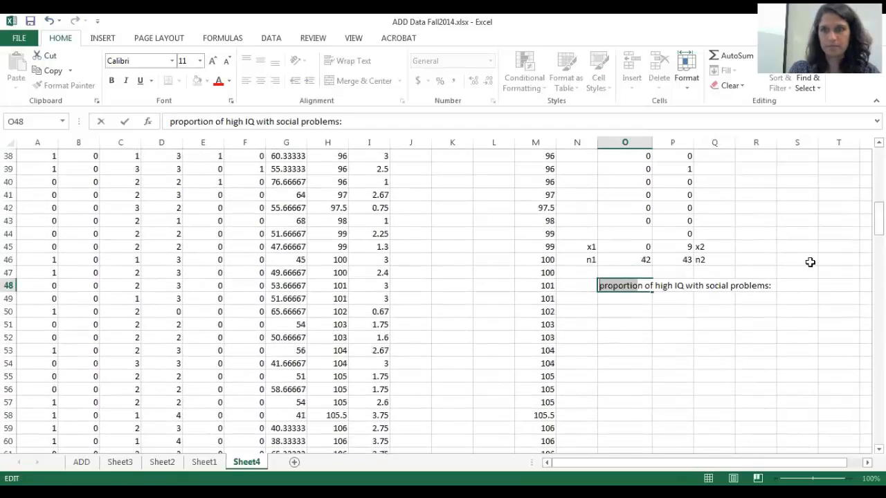
click(396, 121)
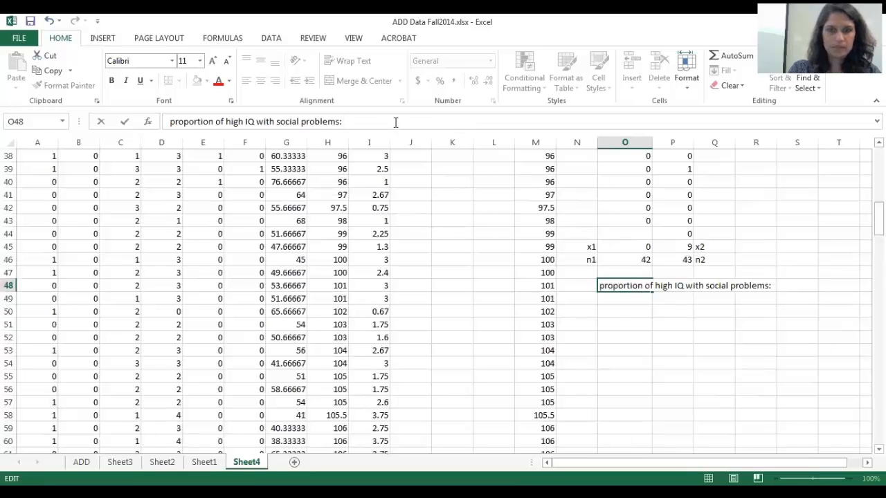
text(0%)
key(Return)
Enter "proportion of low IQ with social problems: 0%" in O49, reusing the wording of the high IQ label.
text(p)
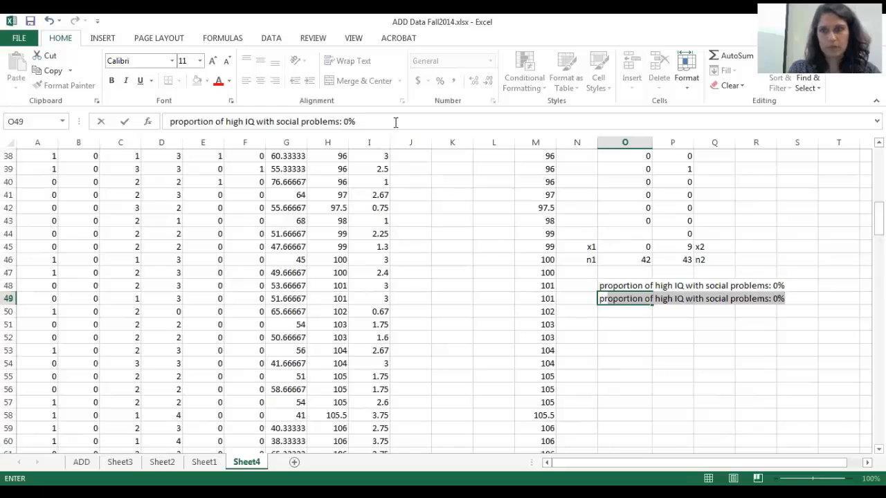
double_click(236, 122)
text(low)
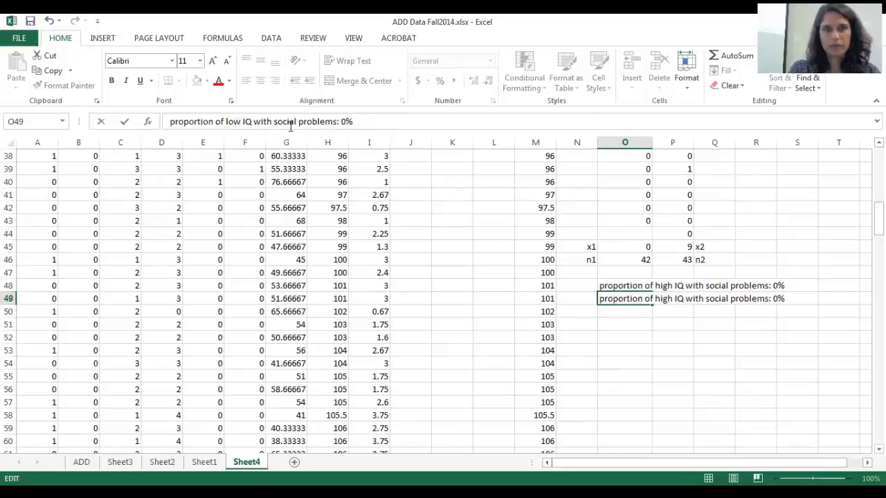
Calculate the low IQ proportion in P51 with the formula =9/43.
click(677, 327)
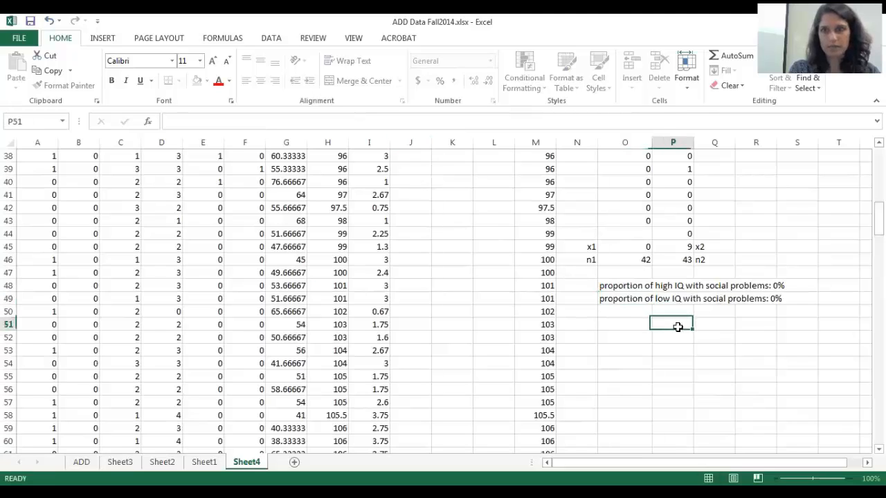
text(=)
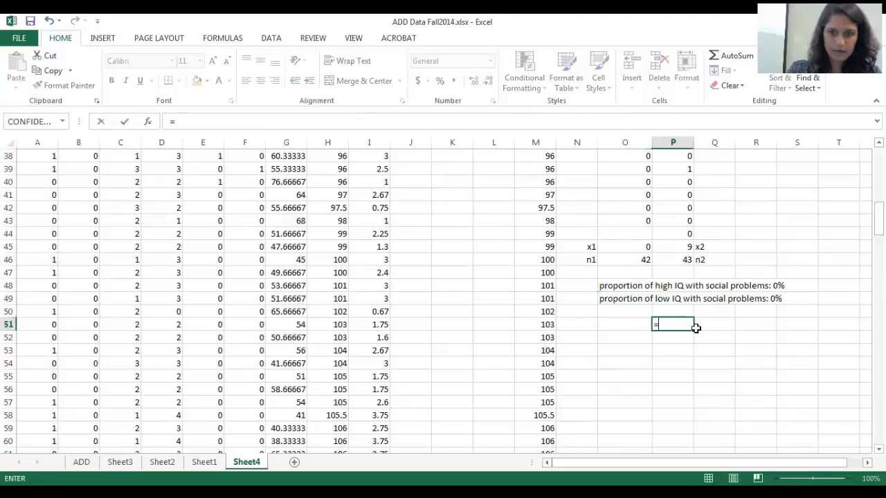
text(9/43)
key(Return)
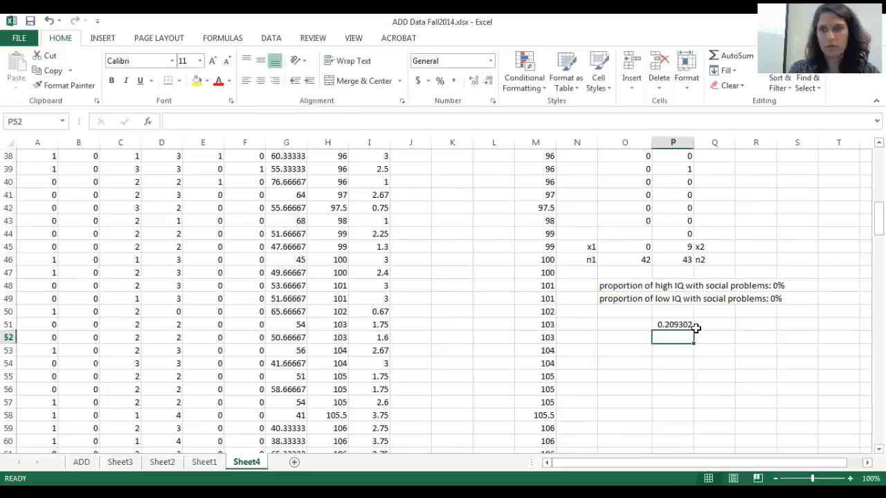
Change the percentage in the low IQ label in O49 to 20.9% and clear the helper calculation in P51.
click(609, 301)
key(F2)
key(BackSpace)
key(BackSpace)
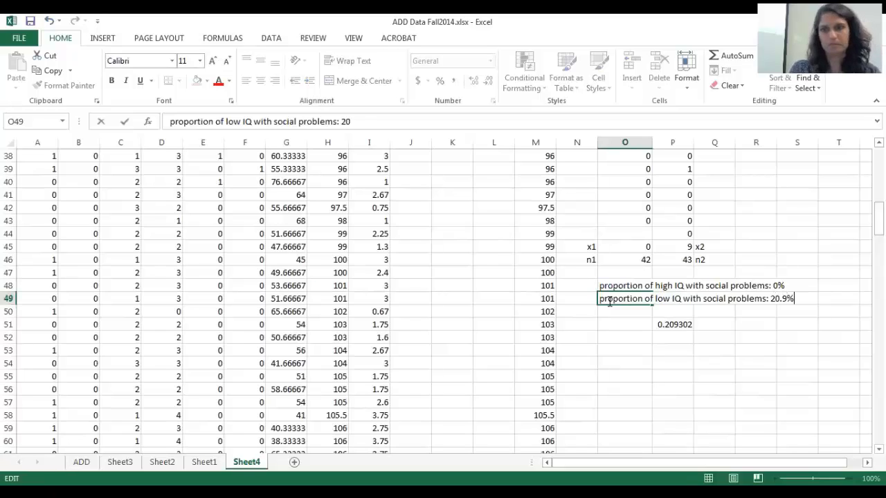
click(671, 325)
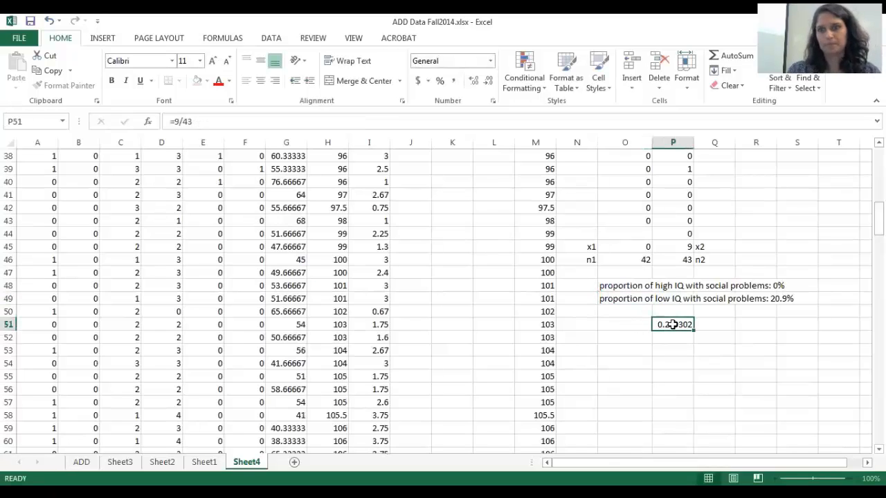
key(Delete)
Enter the fractions 0/42 in T48 and 9/43 in T49 as text, and select O48:T49 to review both proportions.
click(834, 285)
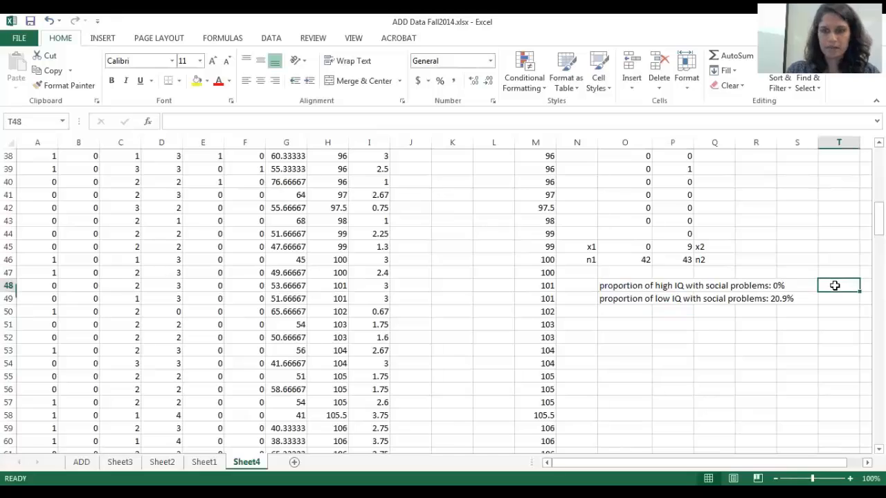
text(0)
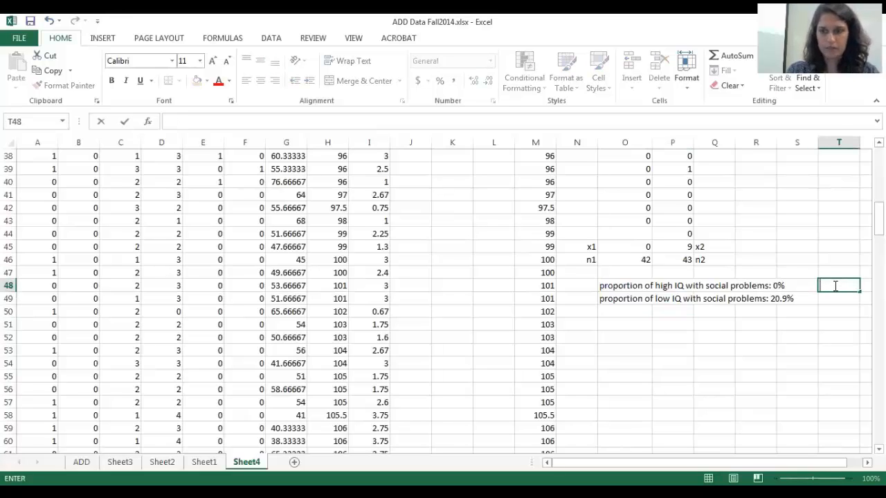
text(/42)
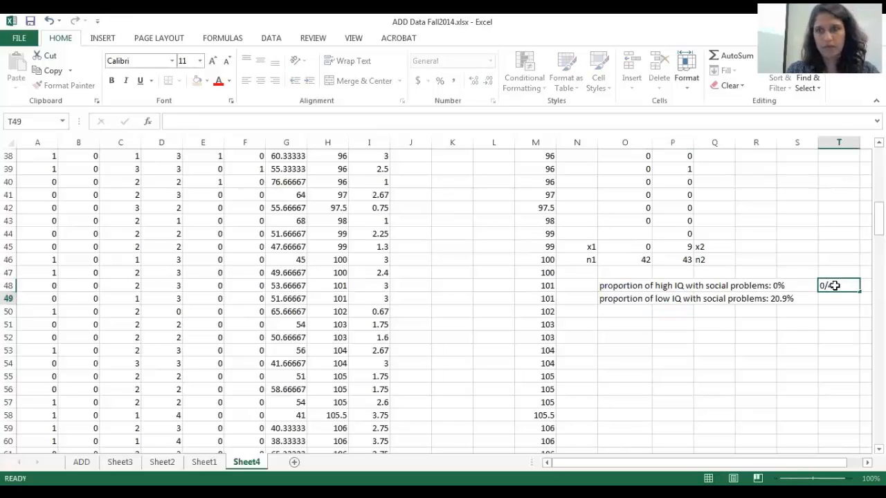
key(Return)
text(')
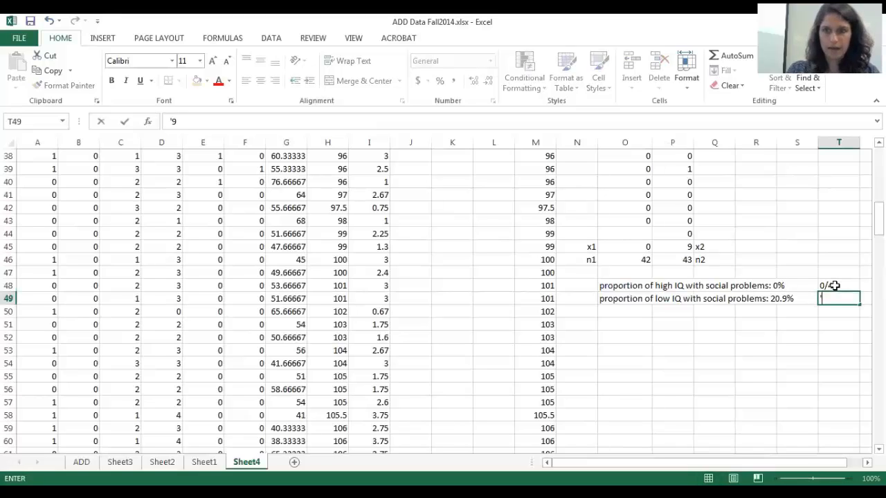
text(9/43)
key(Return)
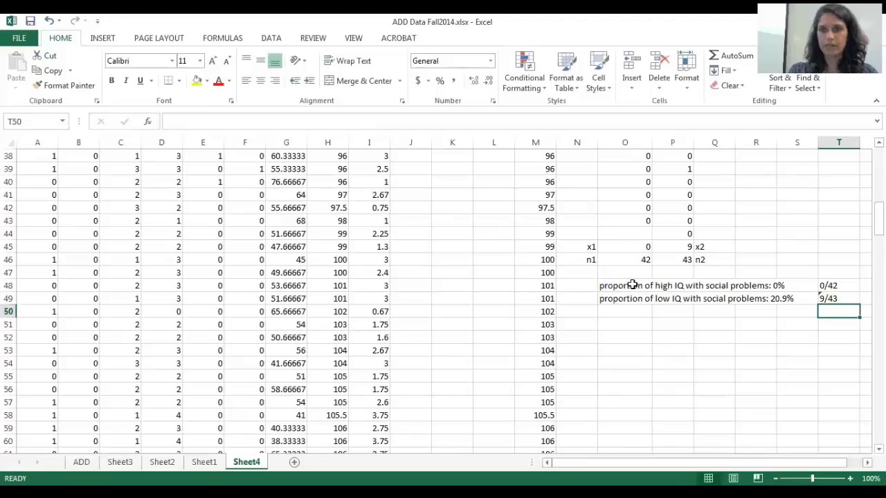
drag(646, 284, 826, 299)
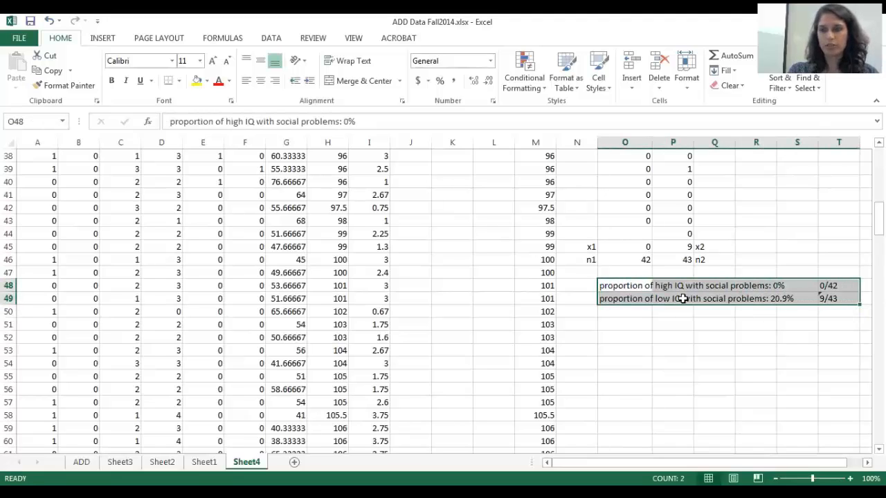
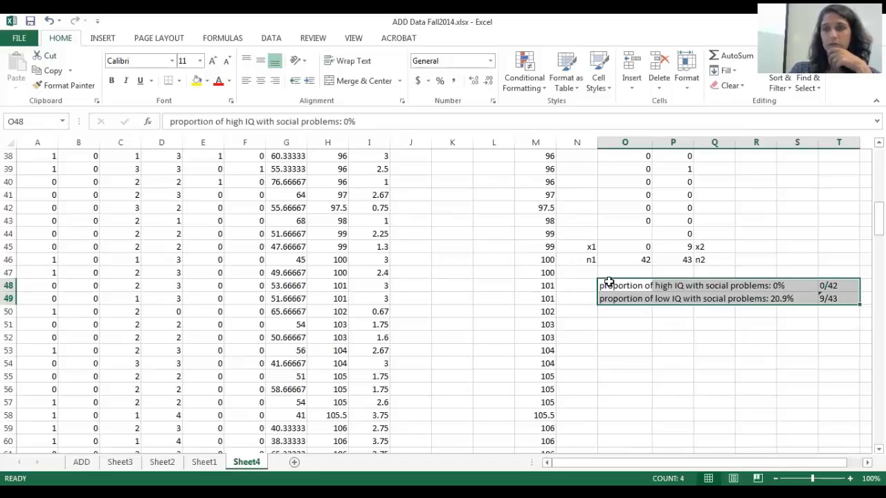
drag(606, 284, 831, 301)
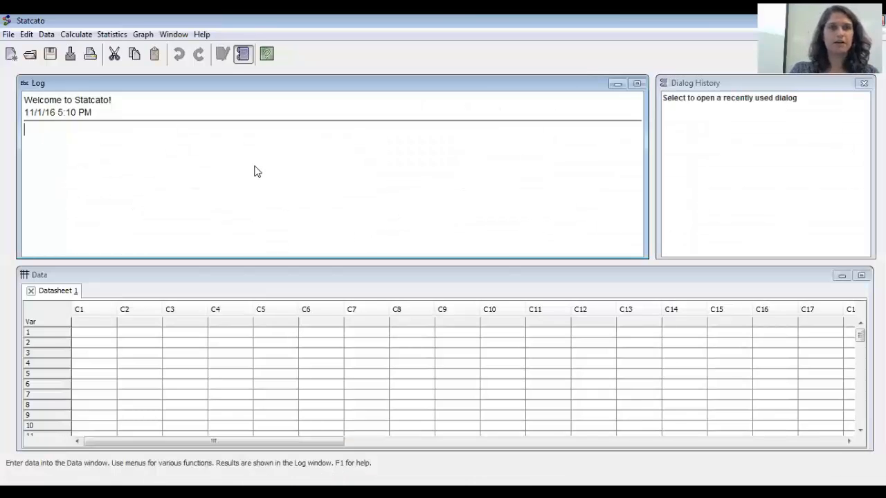
In Statcato, set up a 2-population proportions hypothesis test with summarized sample data: 0 events in 42 trials and 9 events in 43 trials.
click(112, 33)
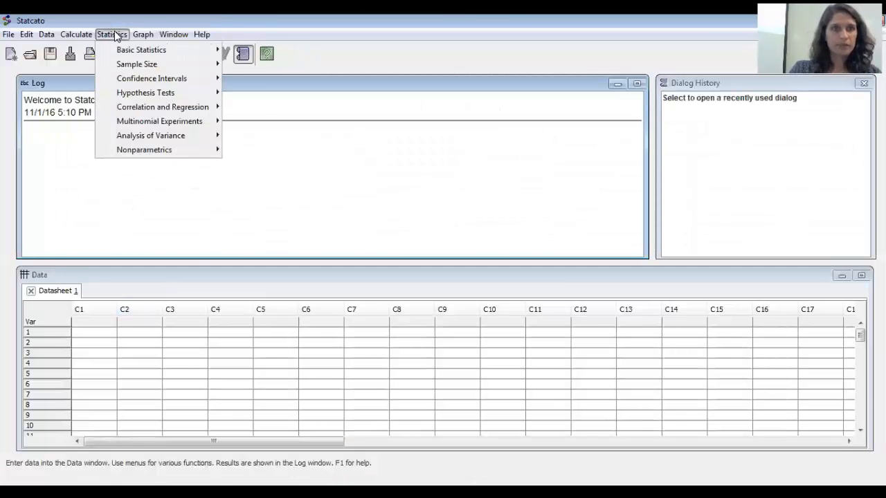
mouse_move(159, 94)
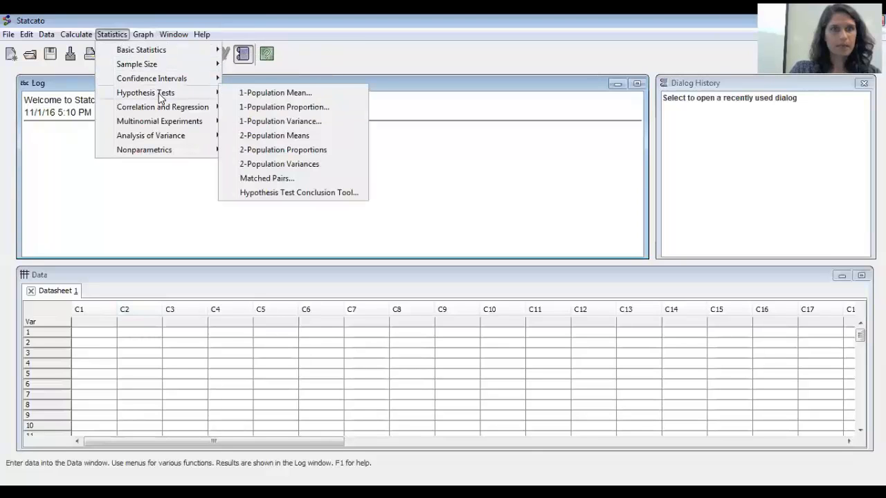
click(280, 149)
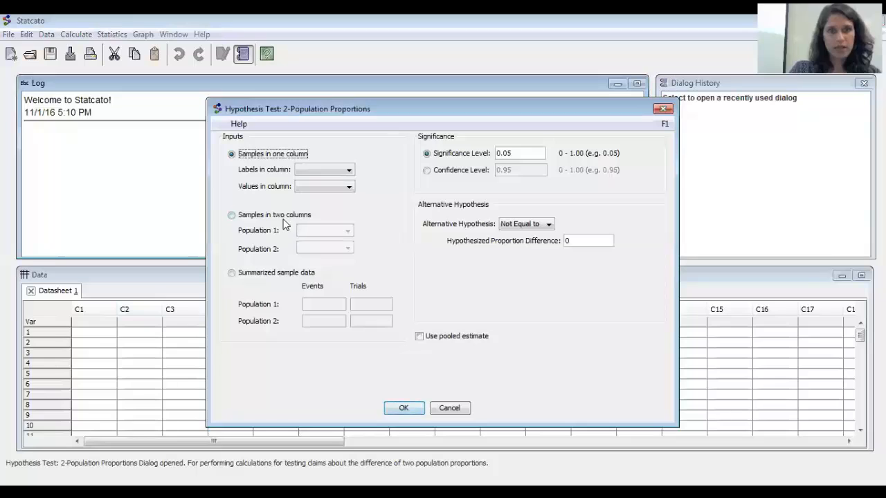
click(255, 215)
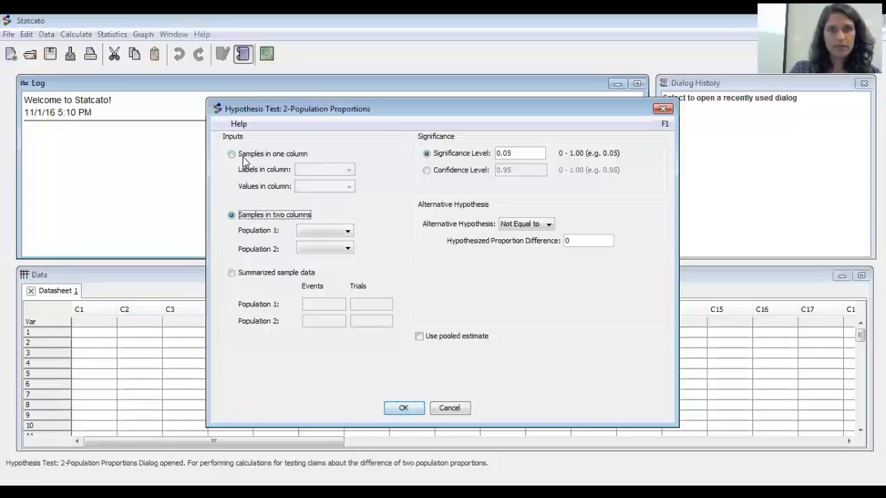
click(242, 273)
click(318, 304)
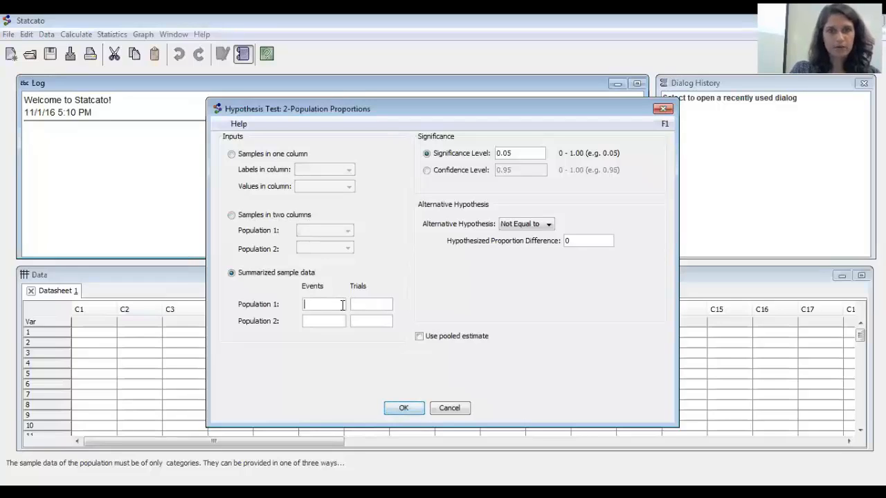
text(42)
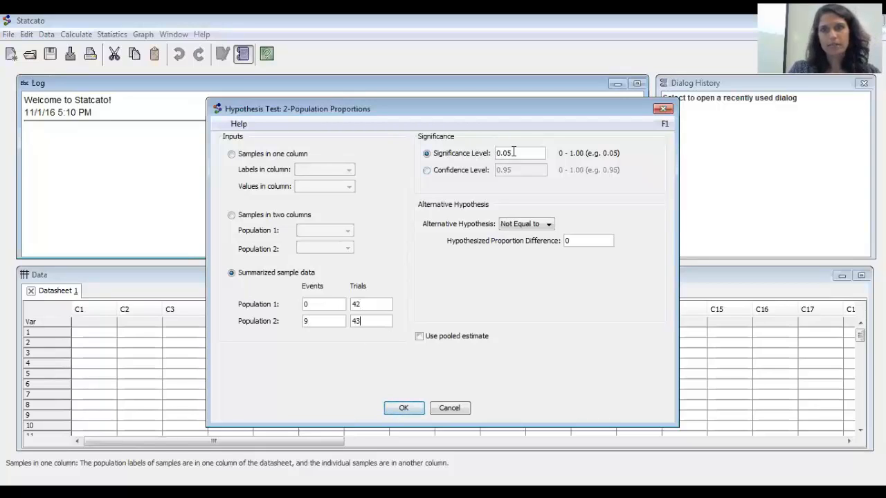
Run the test with the alternative hypothesis Not Equal to, and examine the test statistic and p-value in the log.
click(527, 225)
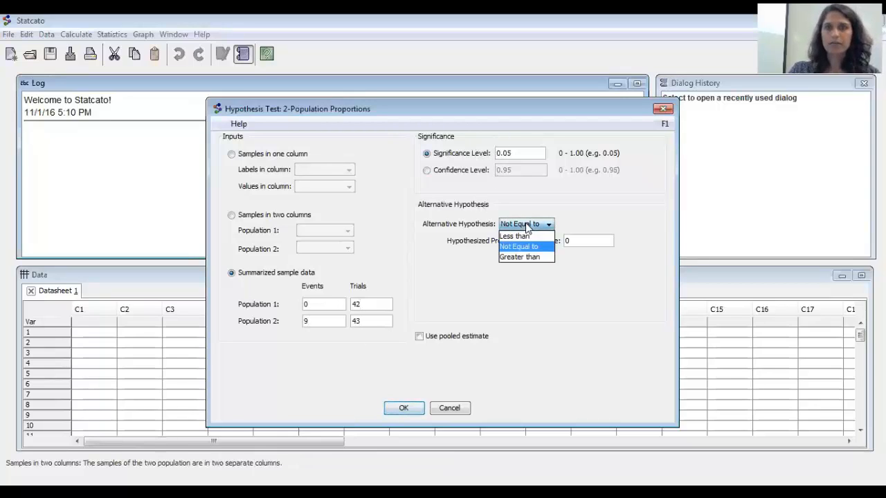
click(528, 245)
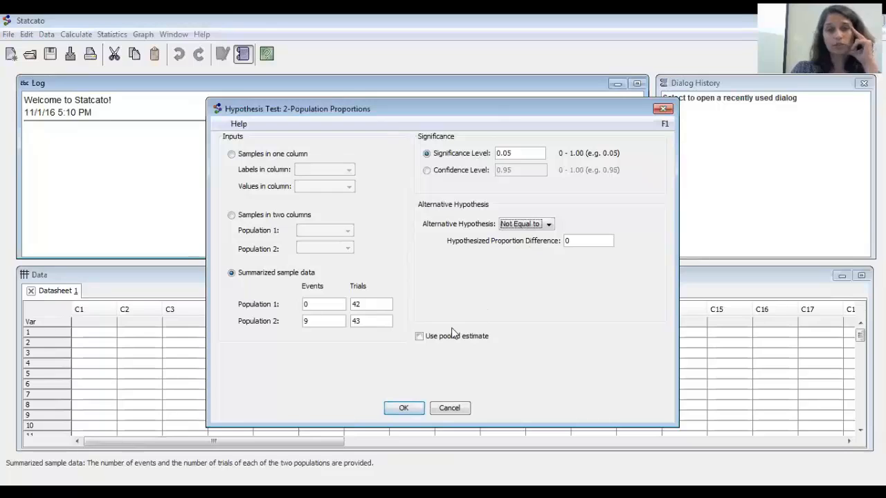
click(403, 407)
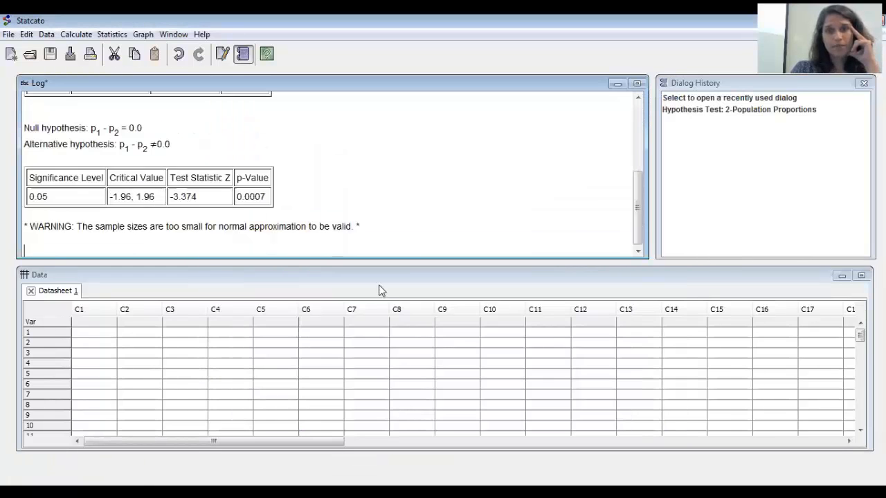
drag(171, 196, 283, 212)
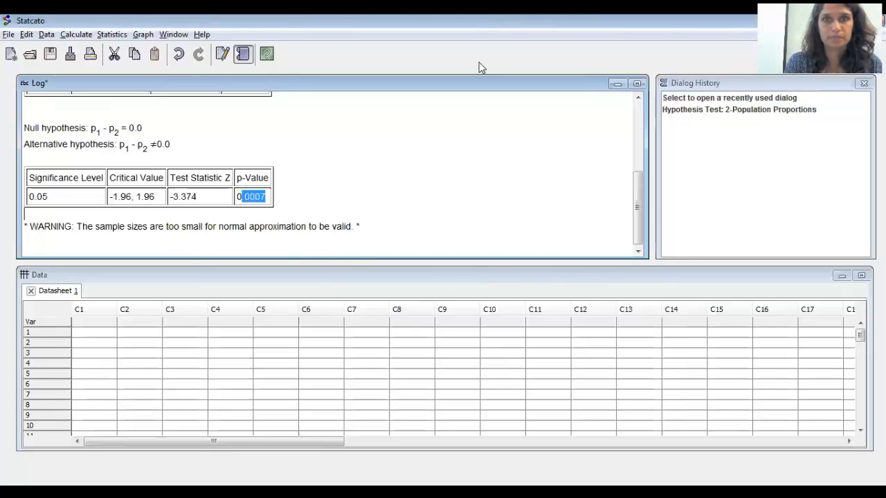
Switch to the Word document and continue the second paragraph's unfinished sentence with "the proportions of students with high IQ (".
key(alt+Tab)
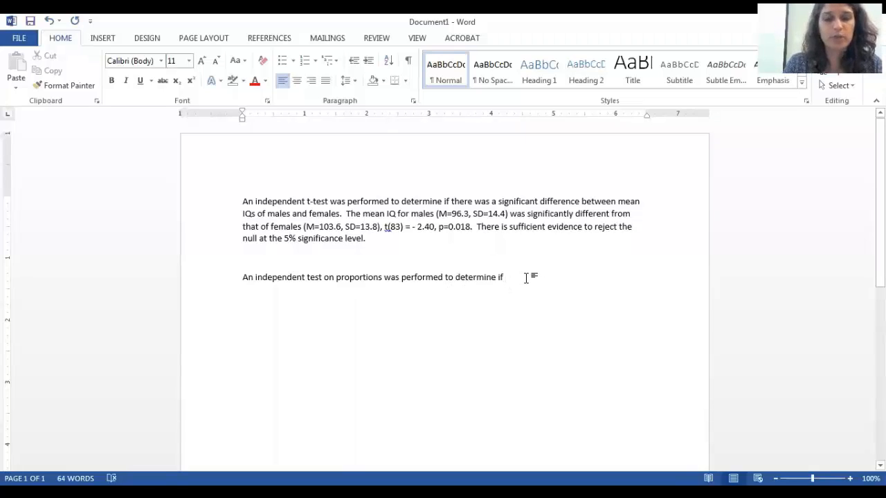
text(the )
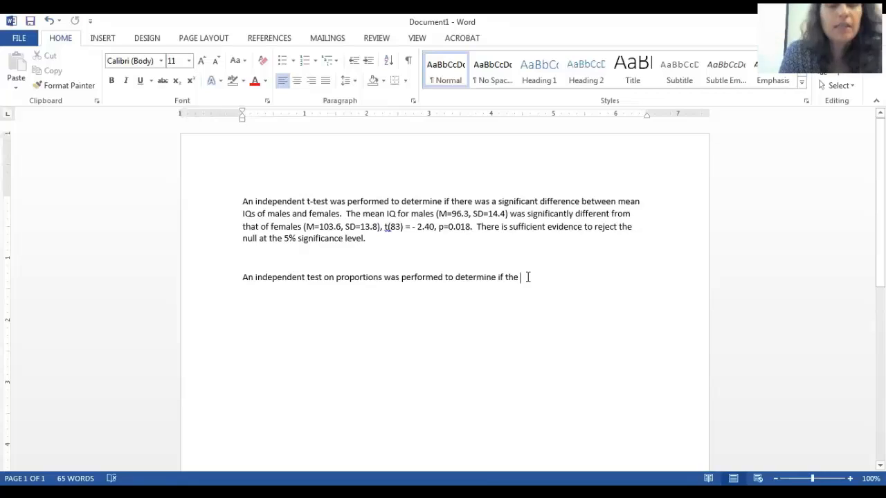
text(proporti)
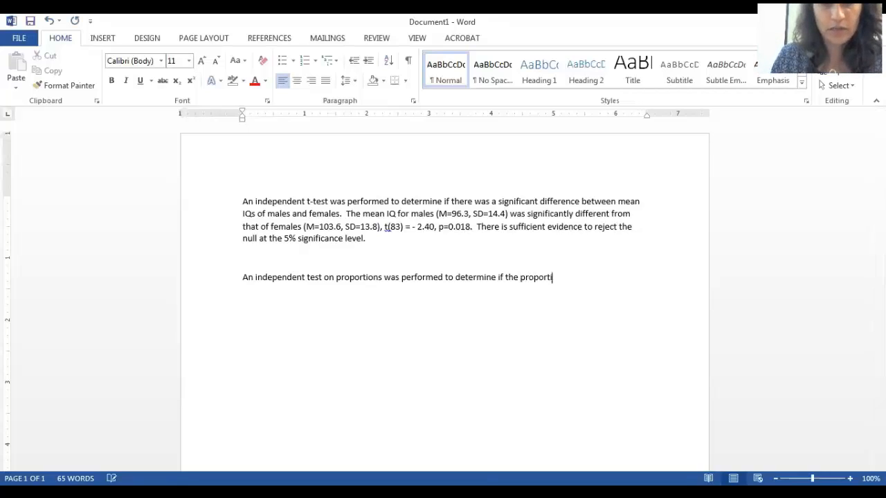
text(ons of students with)
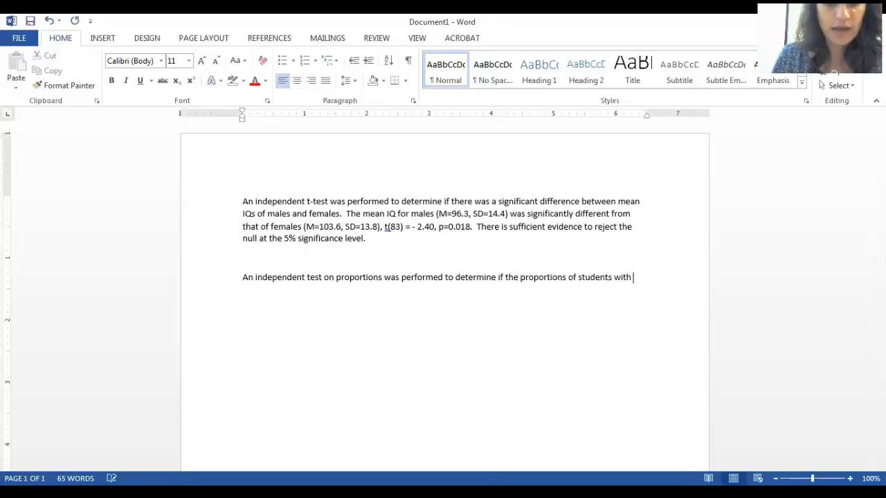
text( high IQ ()
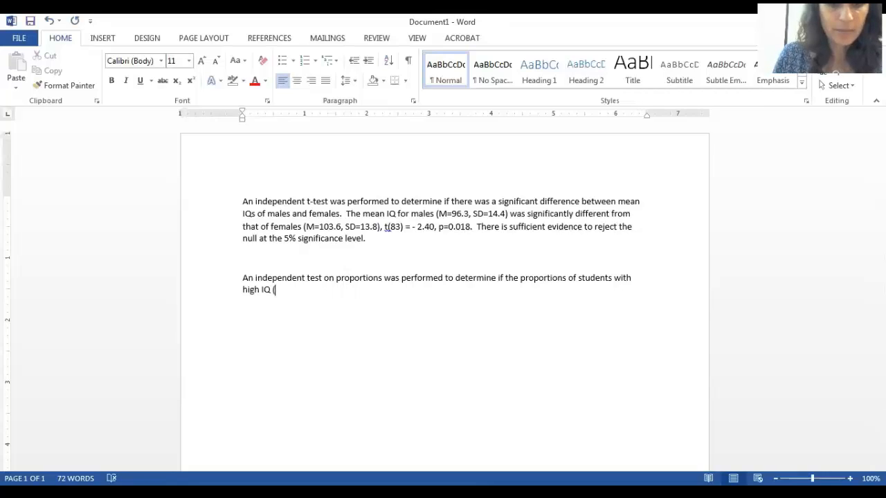
text(IQ)
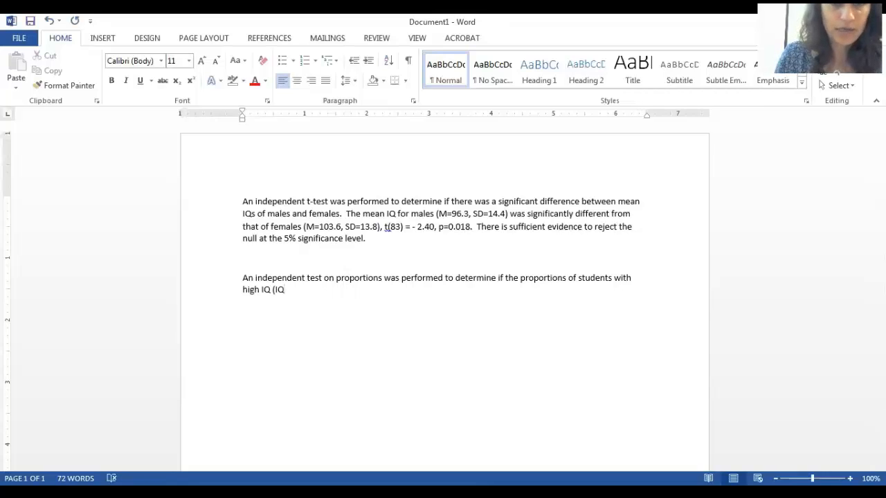
key(BackSpace)
key(BackSpace)
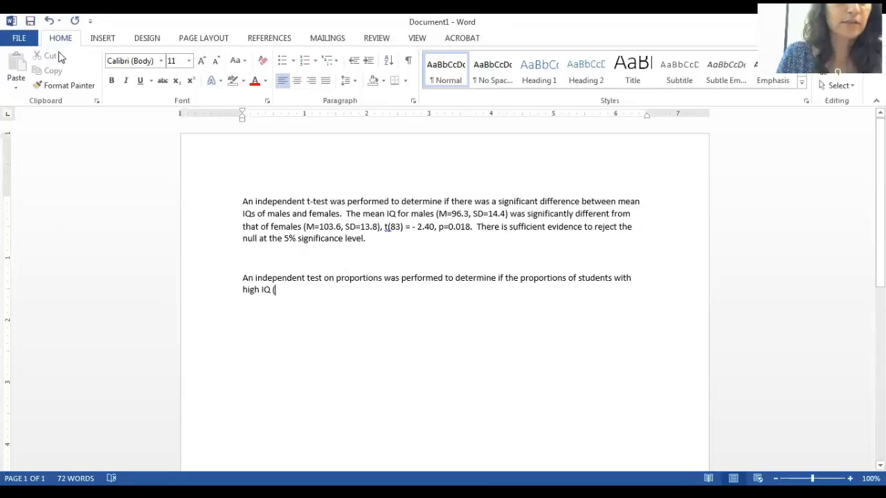
Insert the equation IQ ≥ 100 after the opening parenthesis, then close the parenthesis and add a comma.
click(103, 38)
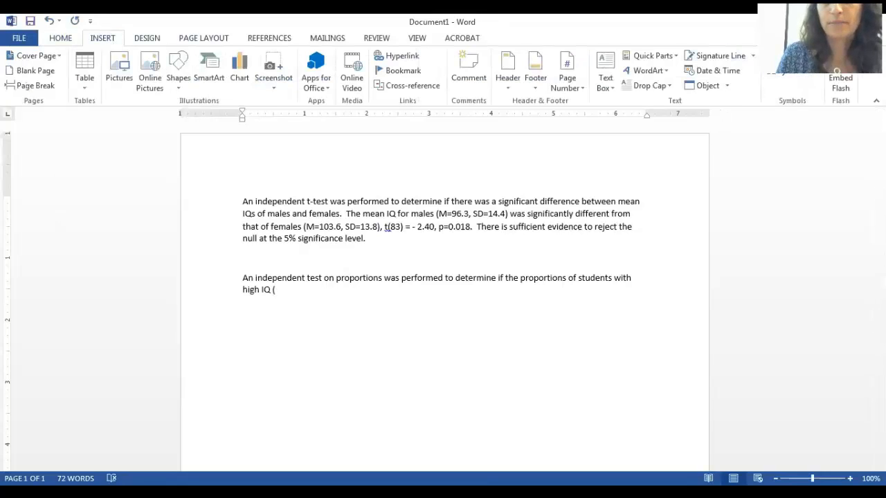
click(780, 68)
text(IQ)
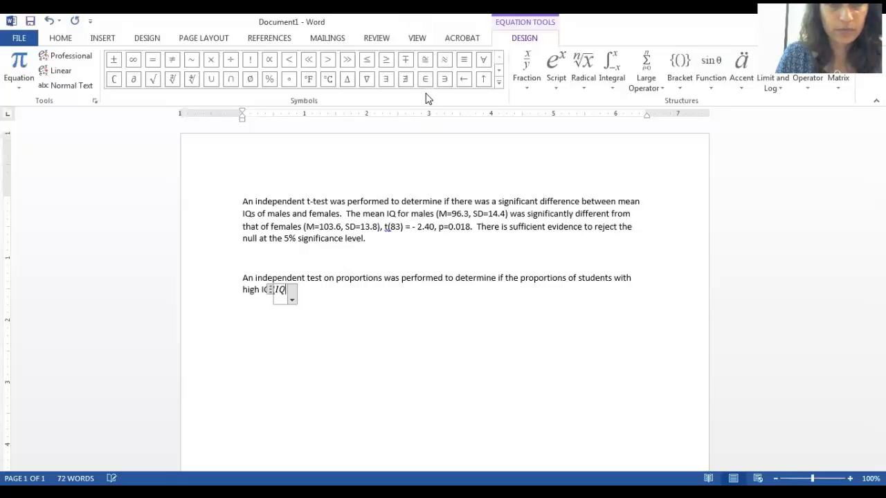
click(386, 62)
text(1)
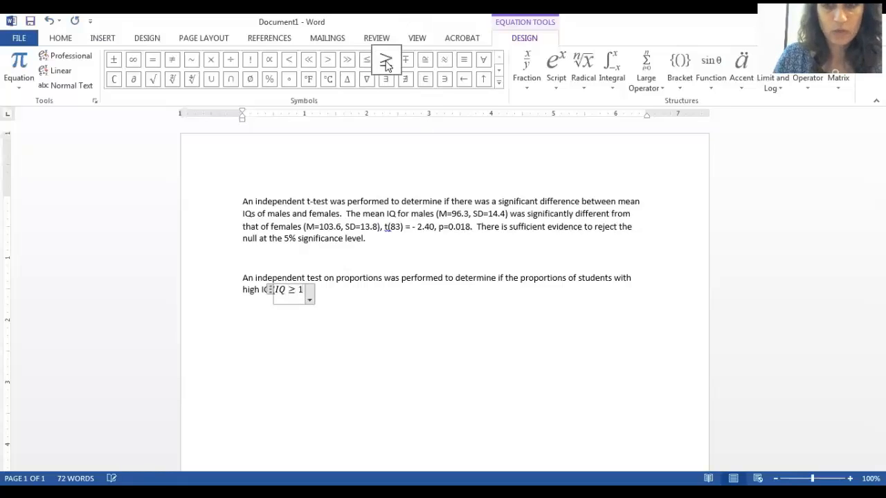
text(00)
key(Right)
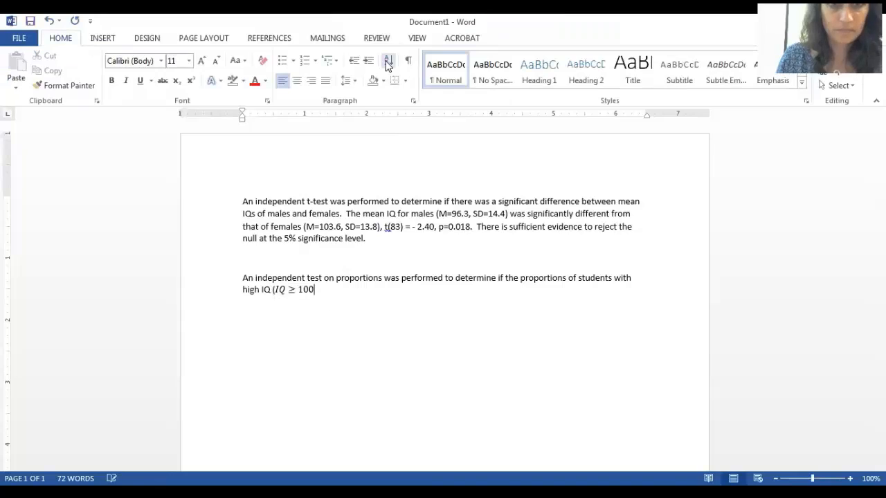
text())
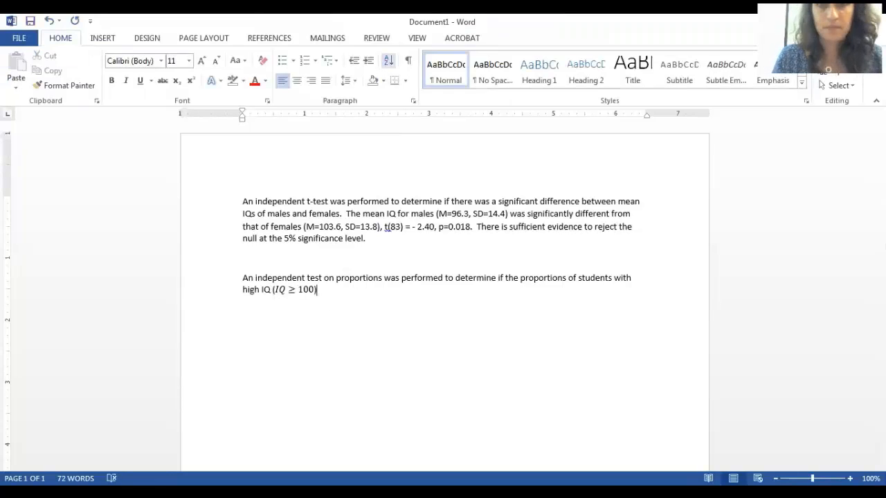
text(,)
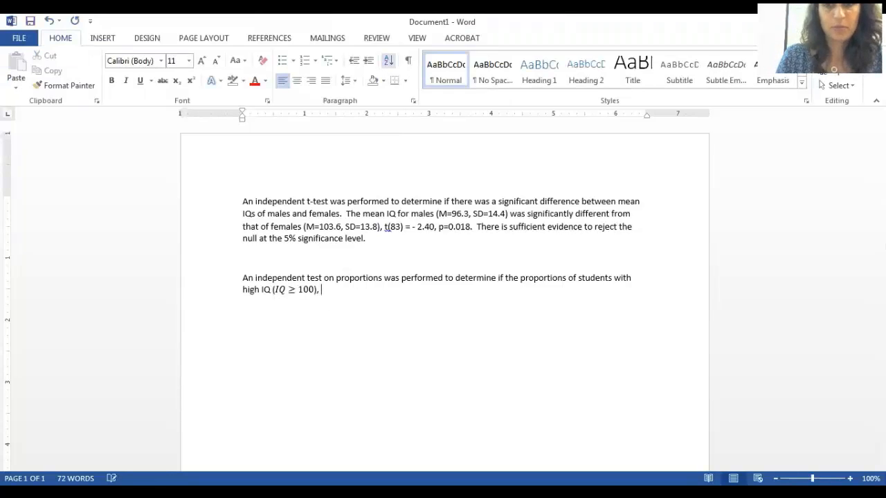
Insert "social problems is different for those with a" between "students with" and "high IQ" in the second paragraph.
click(641, 278)
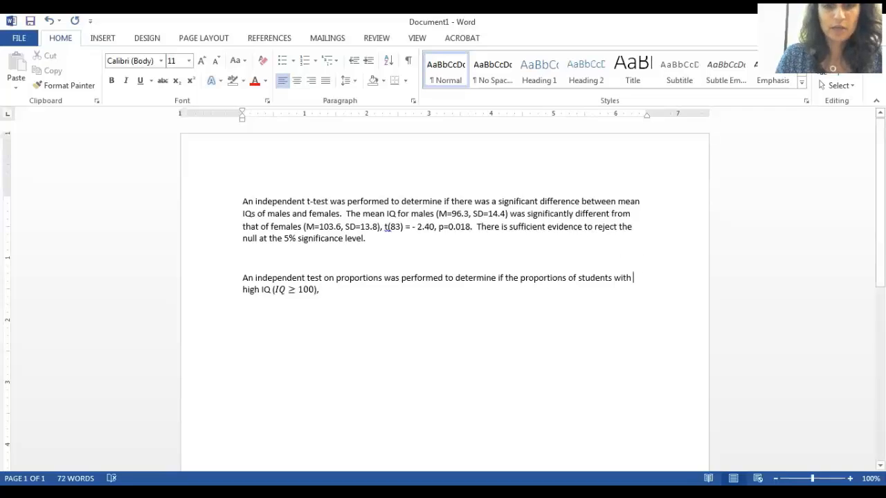
text(sovci)
key(BackSpace)
key(BackSpace)
key(BackSpace)
text(cial problems w)
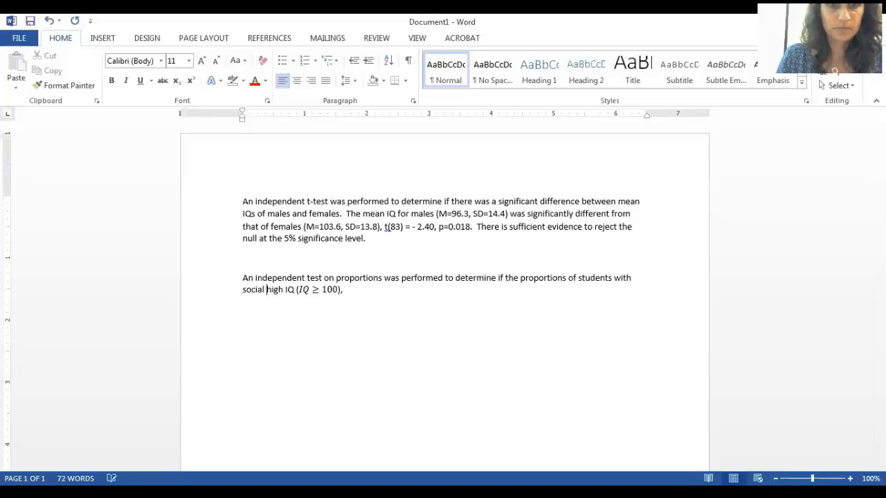
key(BackSpace)
text(is differen)
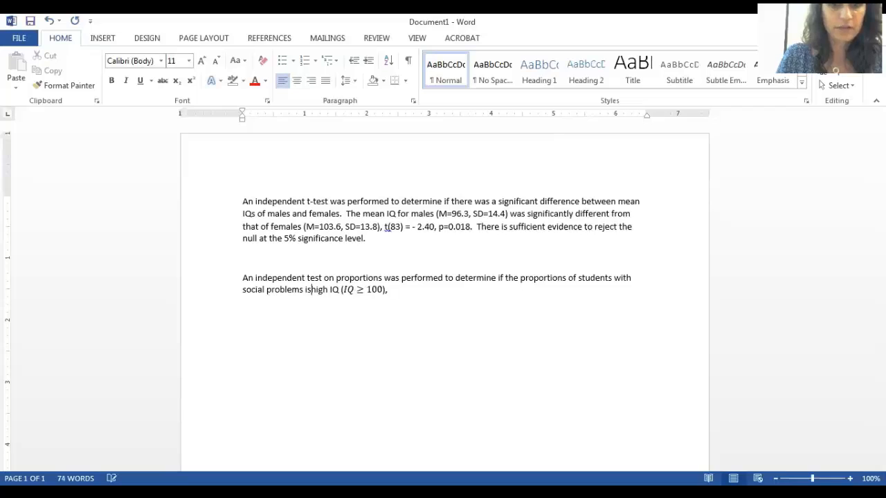
text(t for th)
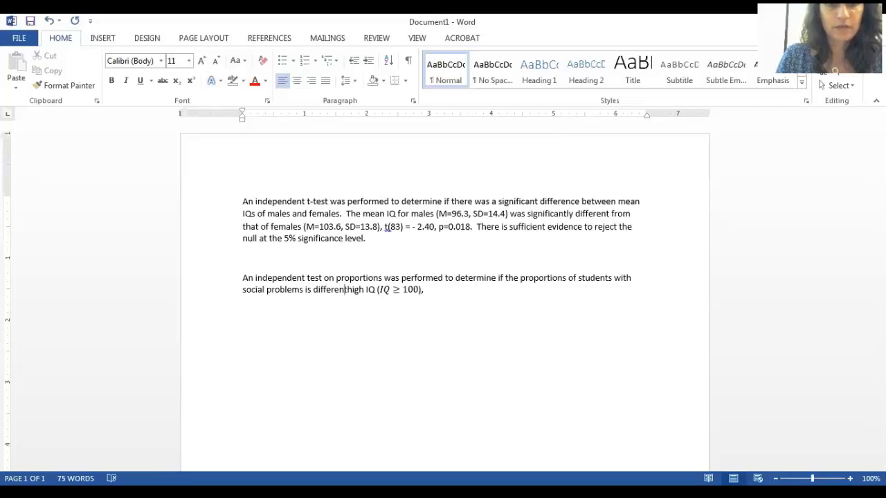
text(ose with a)
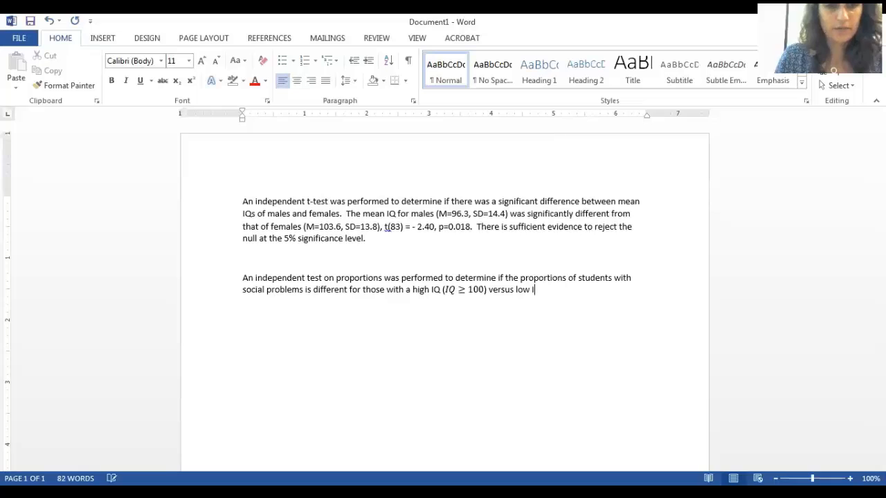
Extend the comparison with "versus low IQ" followed by the equation IQ < 100 in parentheses.
click(105, 38)
click(773, 73)
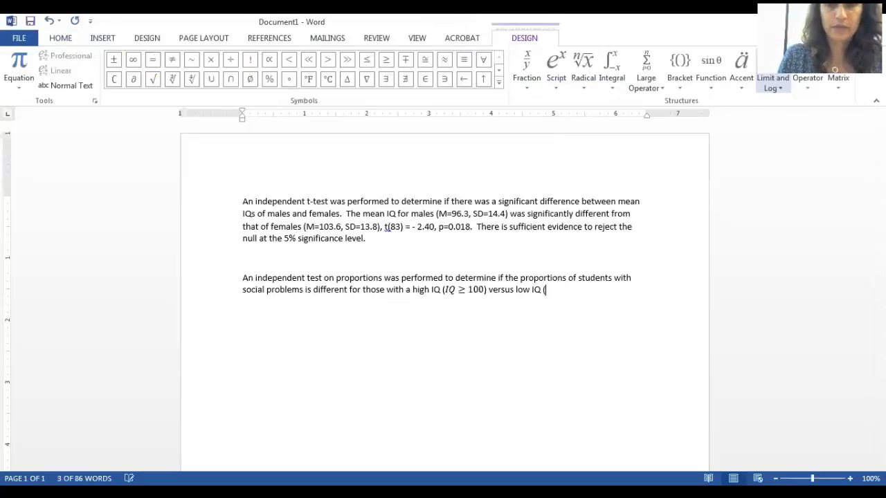
text(IQ < 100)
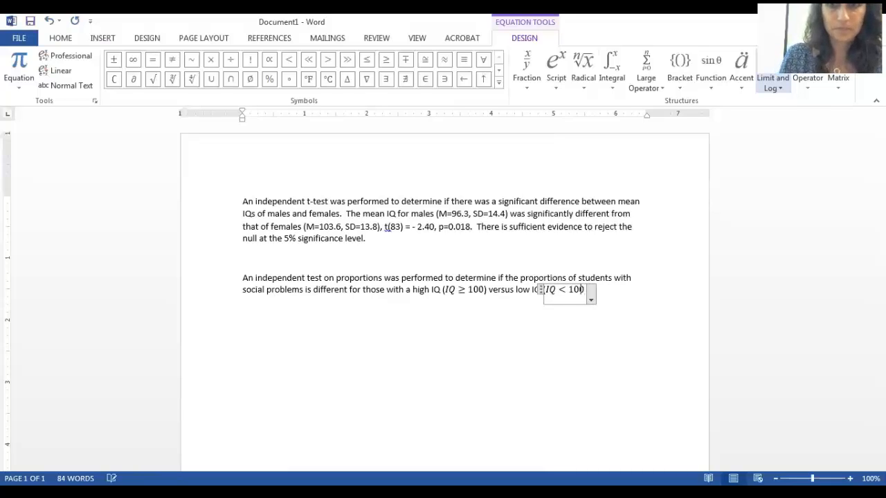
key(Right)
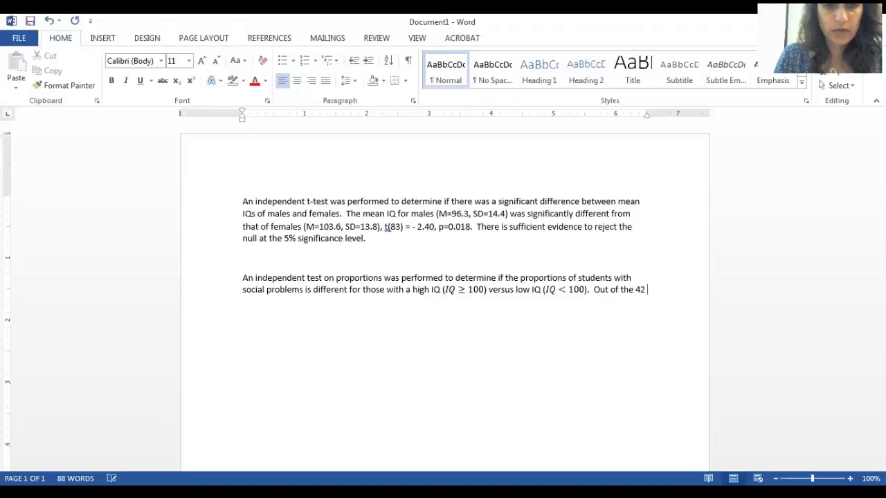
Continue the paragraph with "Out of the 42 students in the high IQ group, 0 had identified social problems,".
text(s)
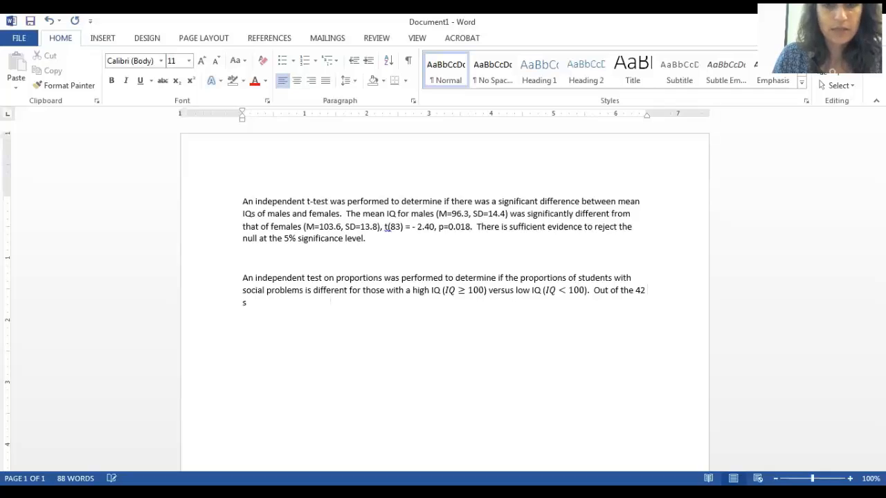
text(tudents in the high IQ group, 0 had social prob)
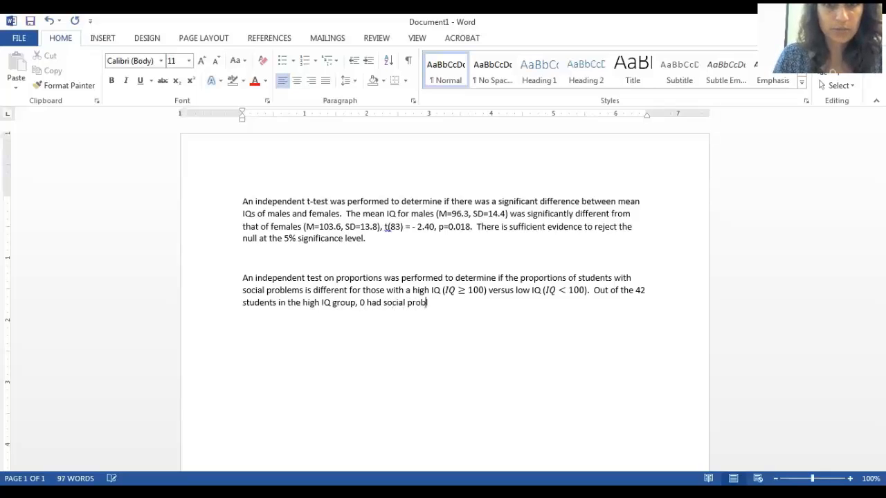
key(BackSpace)
key(BackSpace)
key(BackSpace)
key(BackSpace)
key(BackSpace)
key(BackSpace)
key(BackSpace)
key(BackSpace)
key(BackSpace)
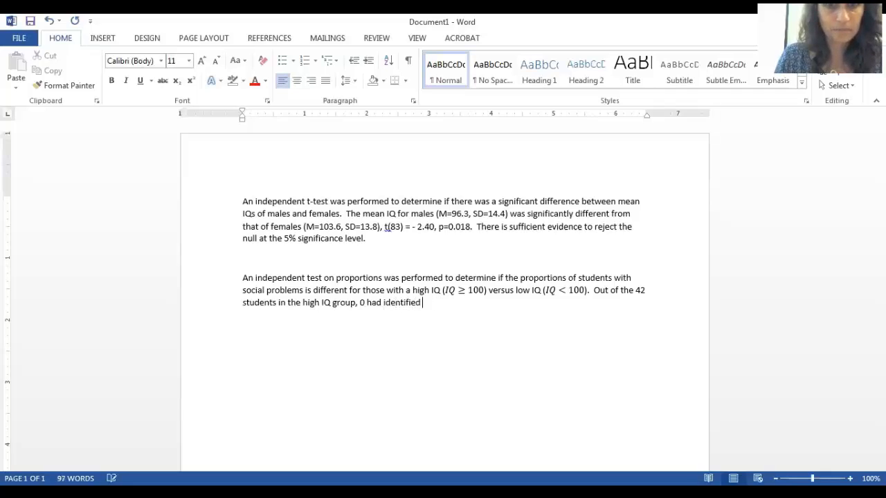
text(oblems, whe)
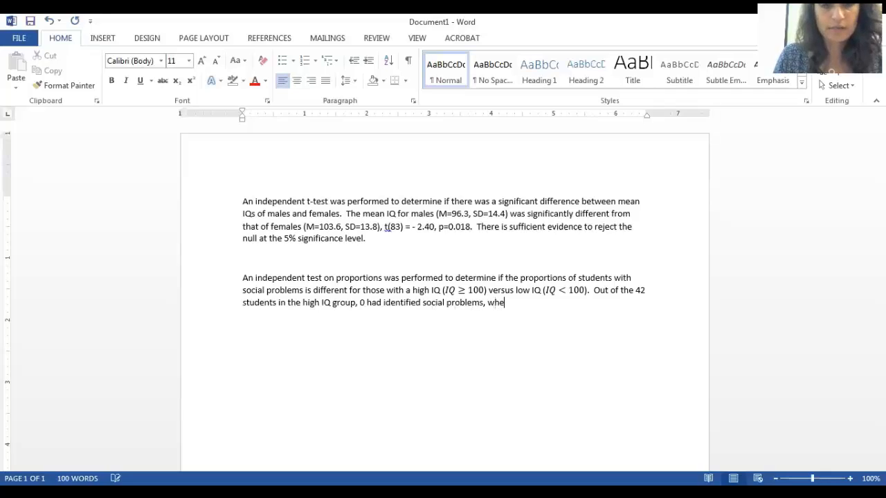
Complete the sentence with "whereas 9 out of 43 low IQ students had identified social problems.".
text(reas 9 out of )
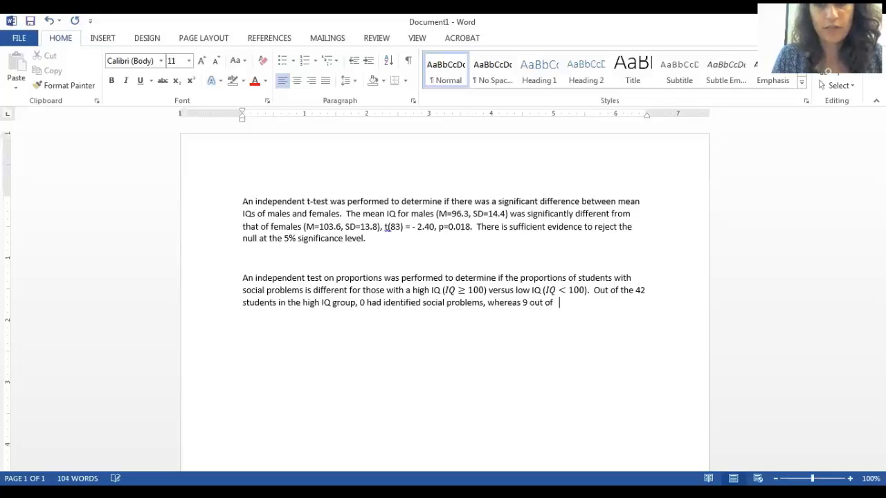
text(43 low )
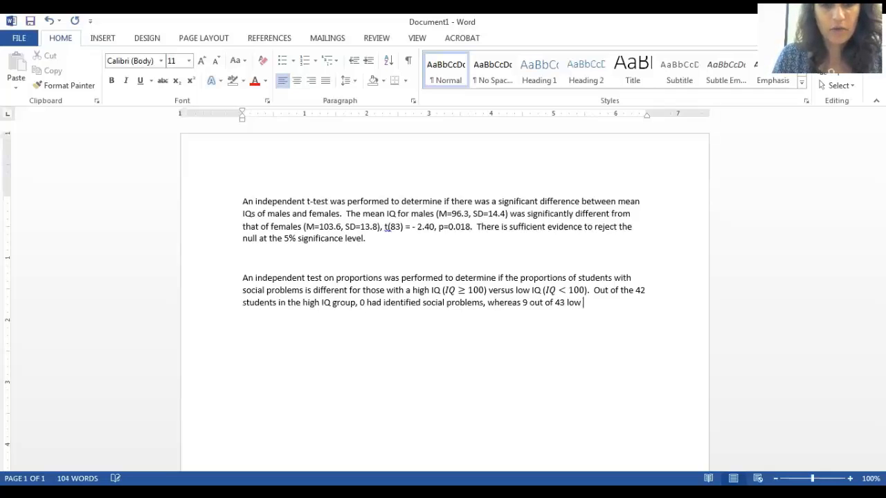
text(IQ students ha)
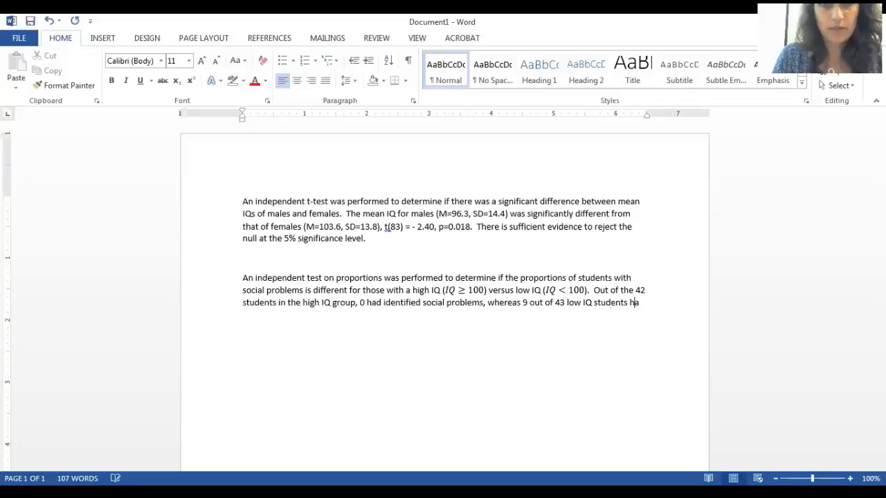
text(d ide)
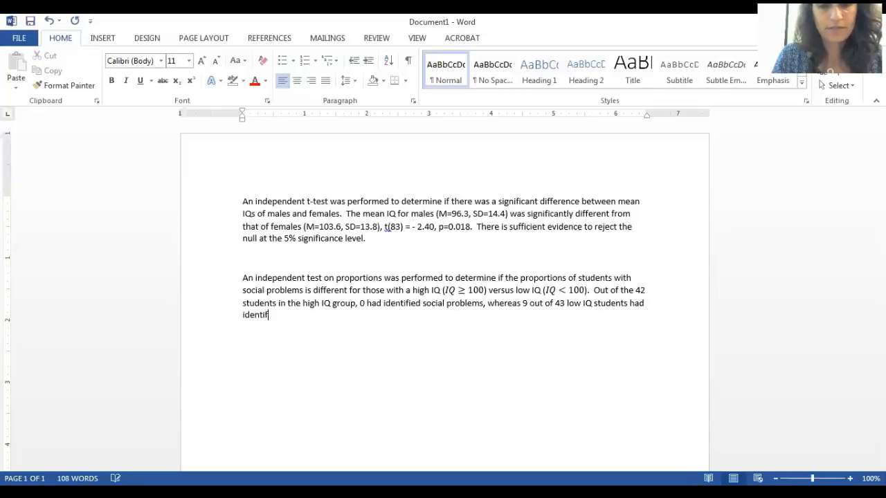
text(ntified)
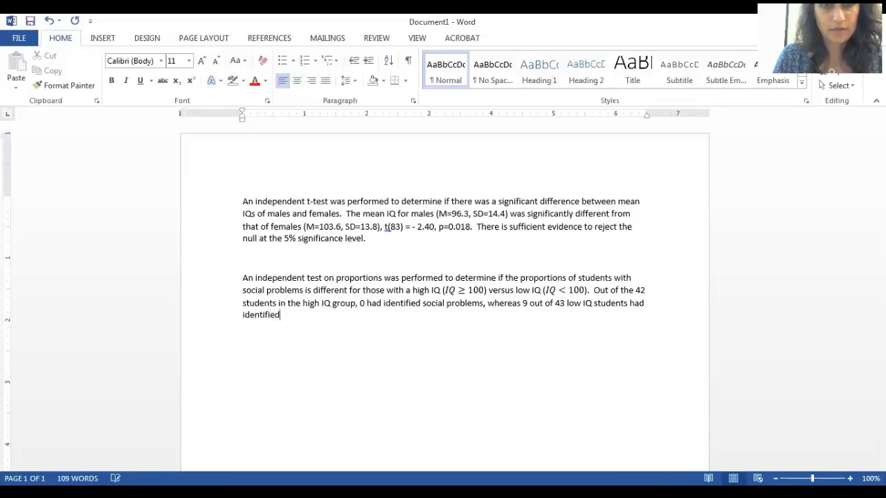
text( sco)
key(BackSpace)
key(BackSpace)
text(oci)
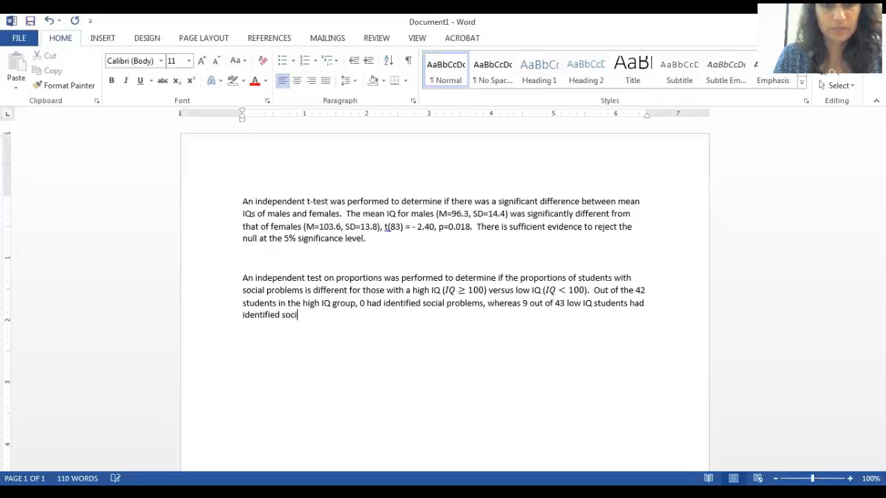
text(al problems.)
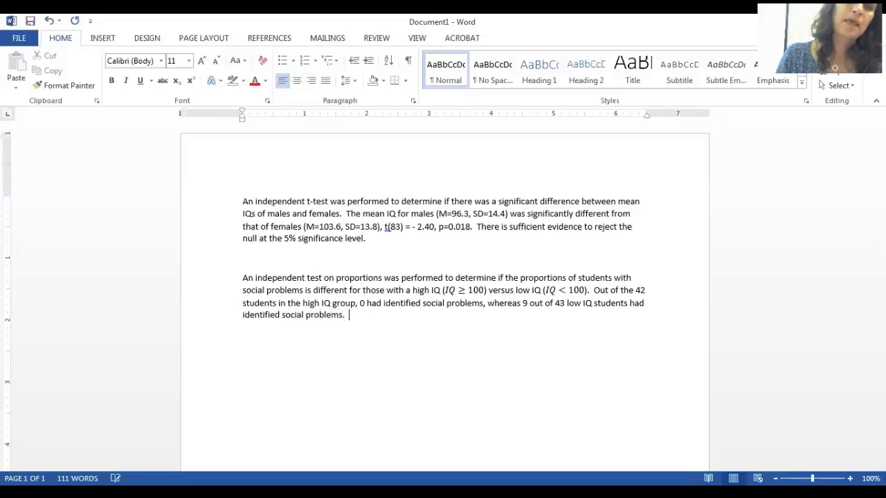
Replace the period after "identified social problems" with a comma and add the test results "z= -3.37, p=0.0007.", checking the p-value in Statcato.
key(ctrl+i)
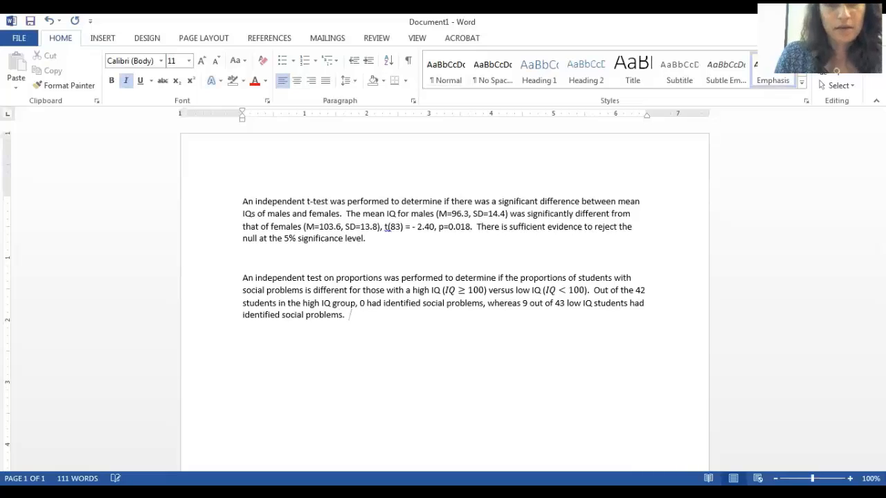
key(BackSpace)
key(BackSpace)
text(, )
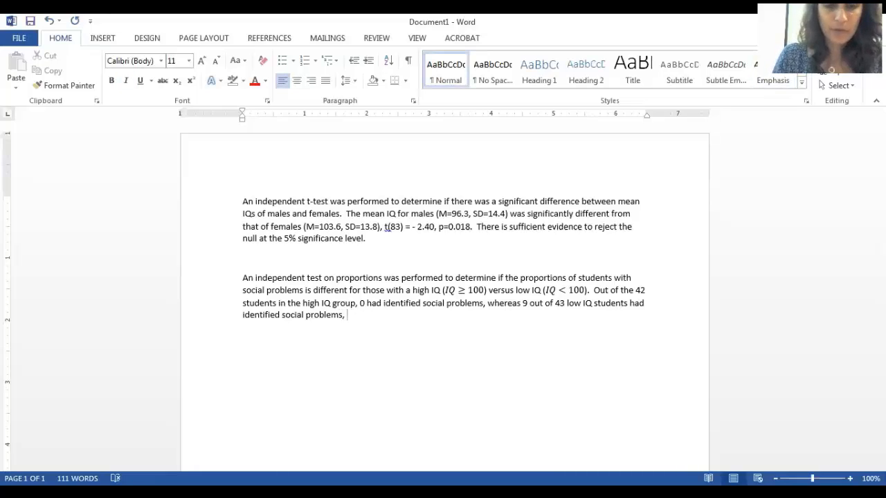
text(z=)
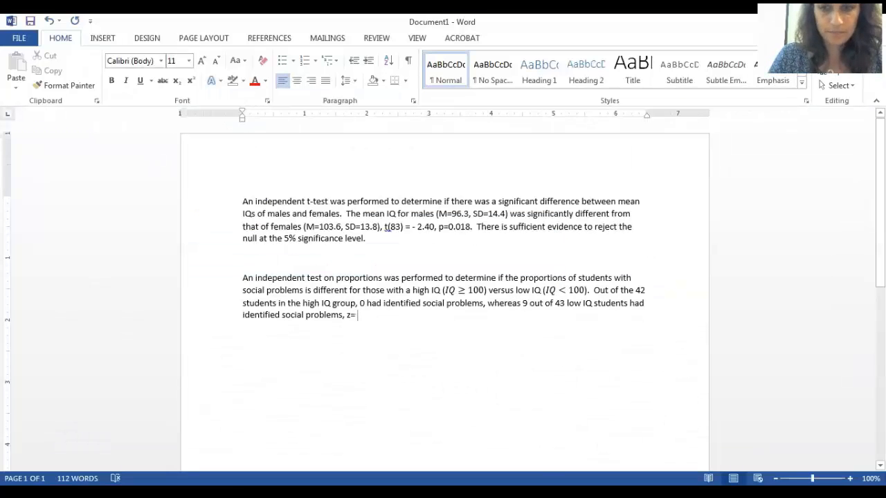
text( -3.37)
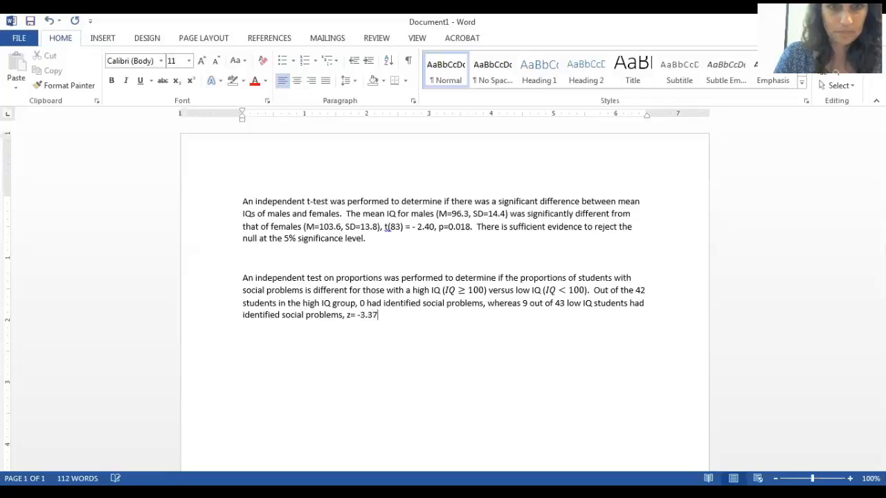
text(, p)
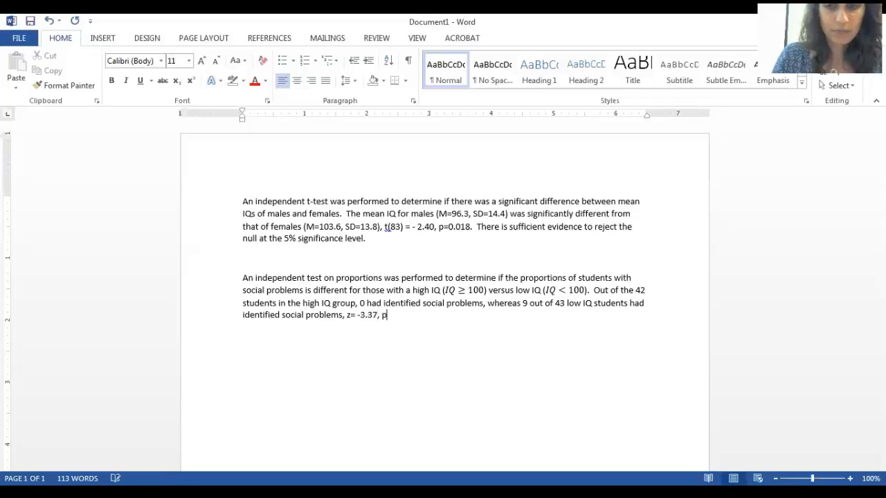
key(alt+Tab)
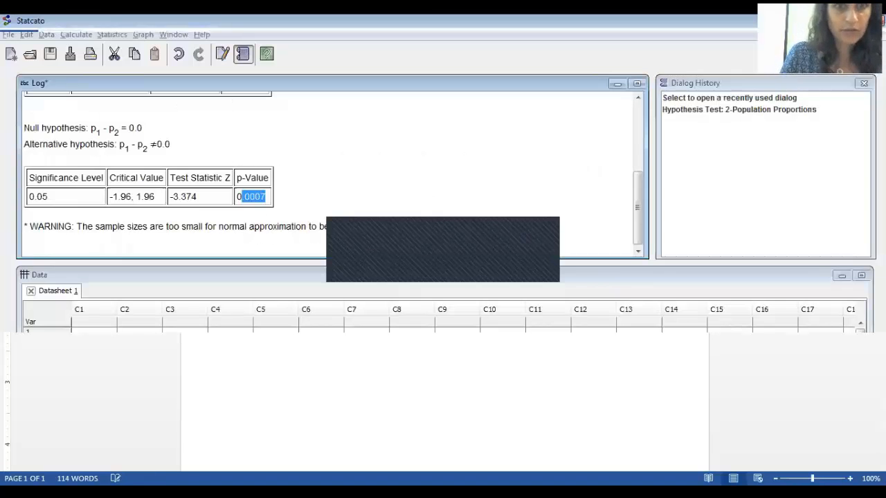
key(alt+Tab)
text(=0.00)
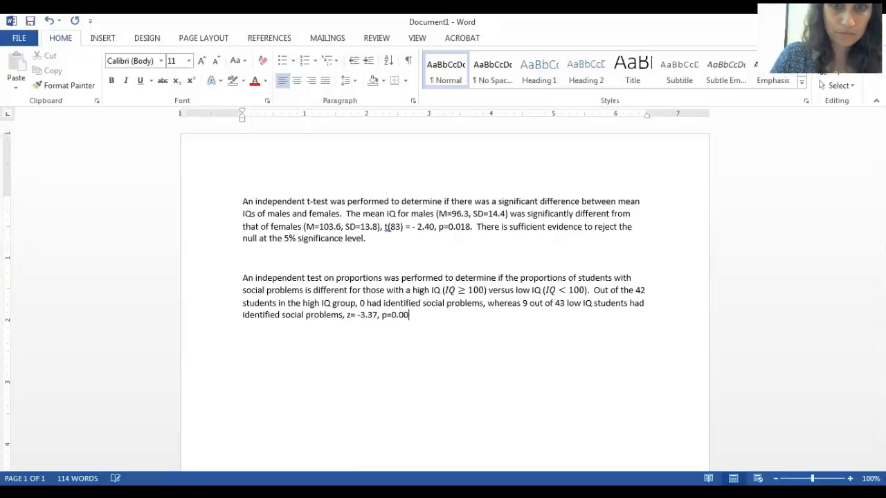
text(07.)
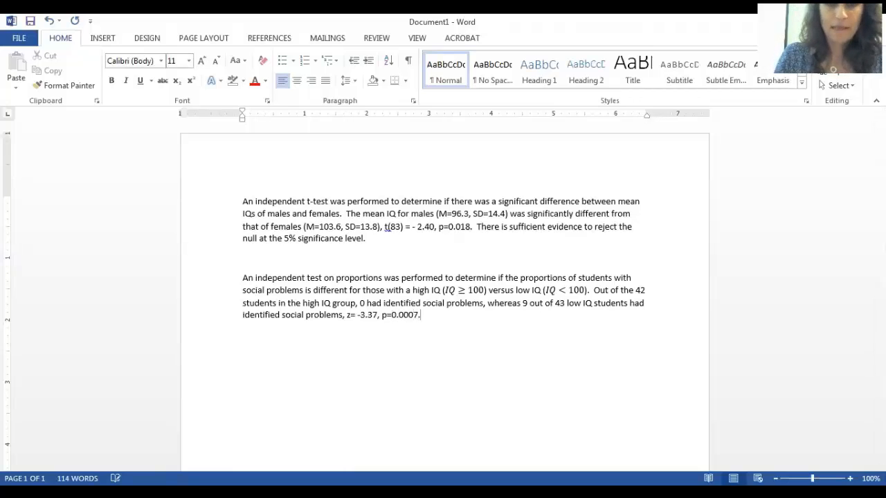
End the second paragraph with "There is sufficient evidence to reject the null at the 5% significance level.".
text(  There i)
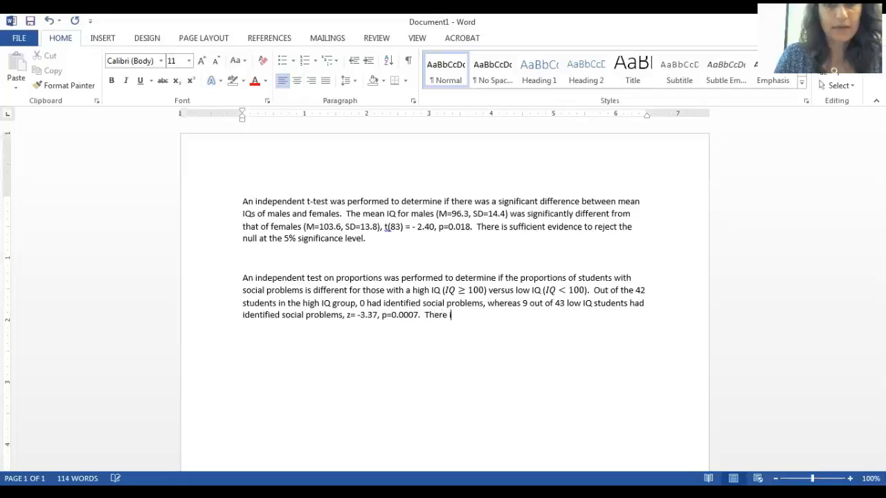
text(s suffi)
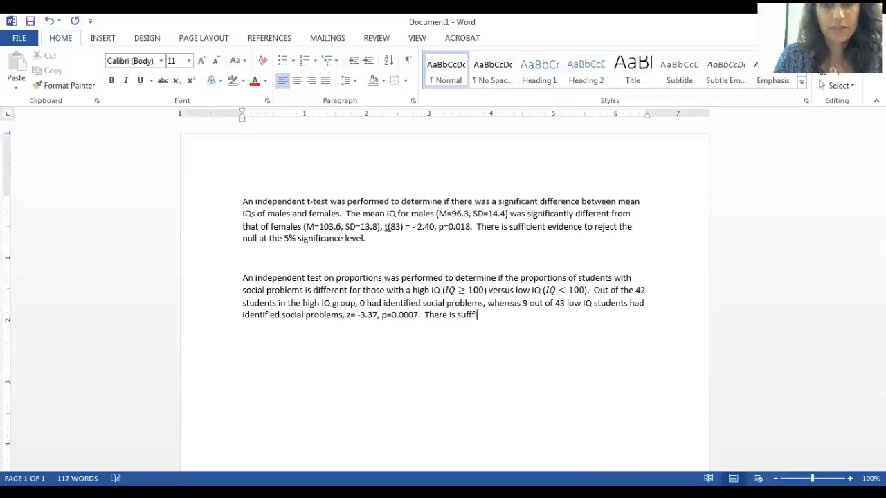
text(cient ev)
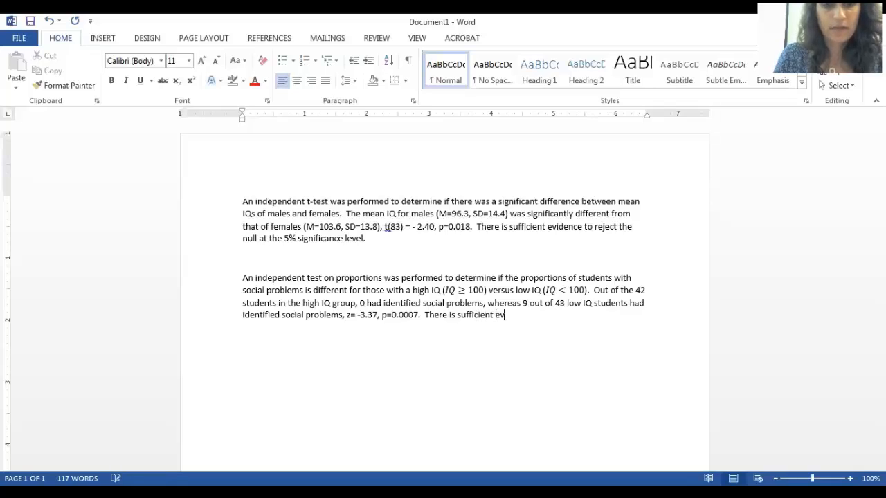
text(idence to rej)
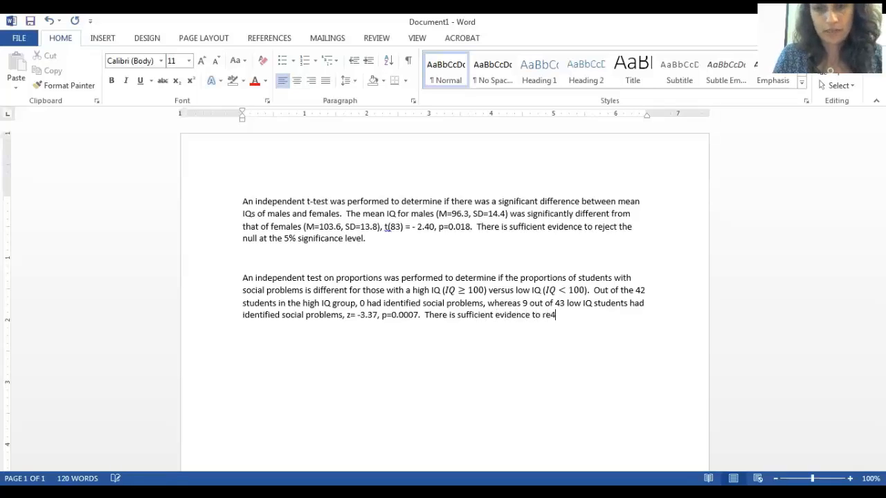
text(ect the null a)
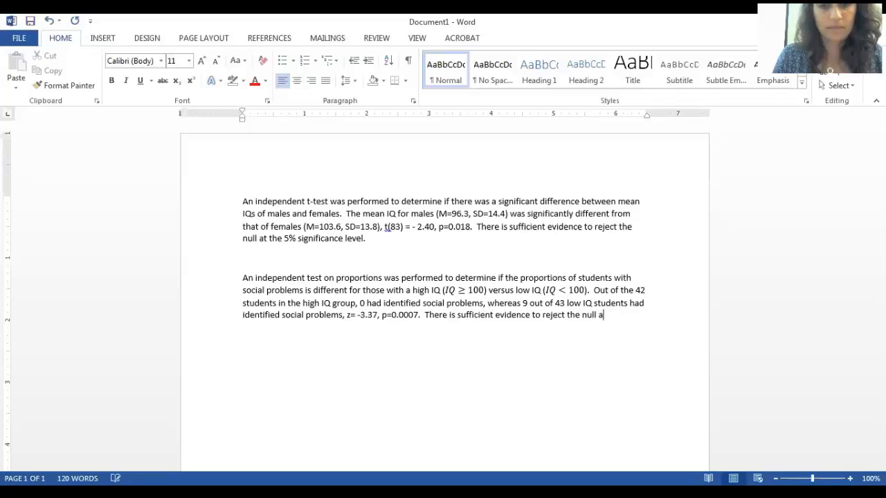
text(t the 5%)
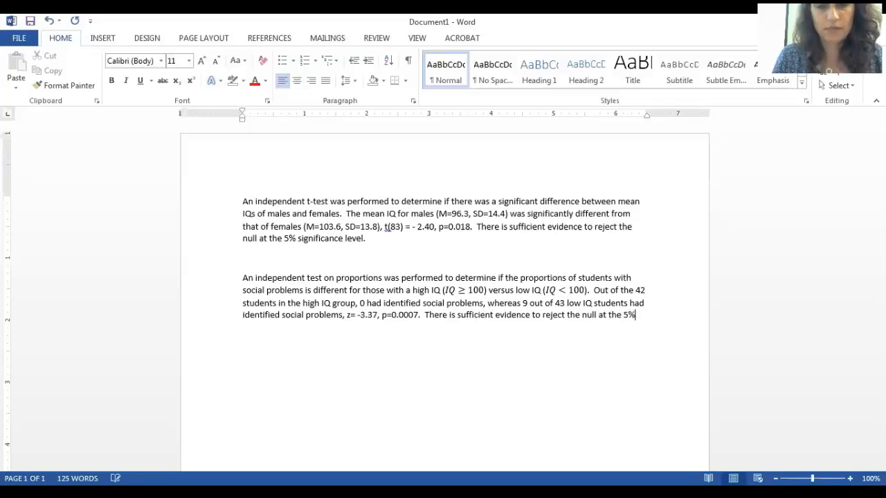
text( d)
key(BackSpace)
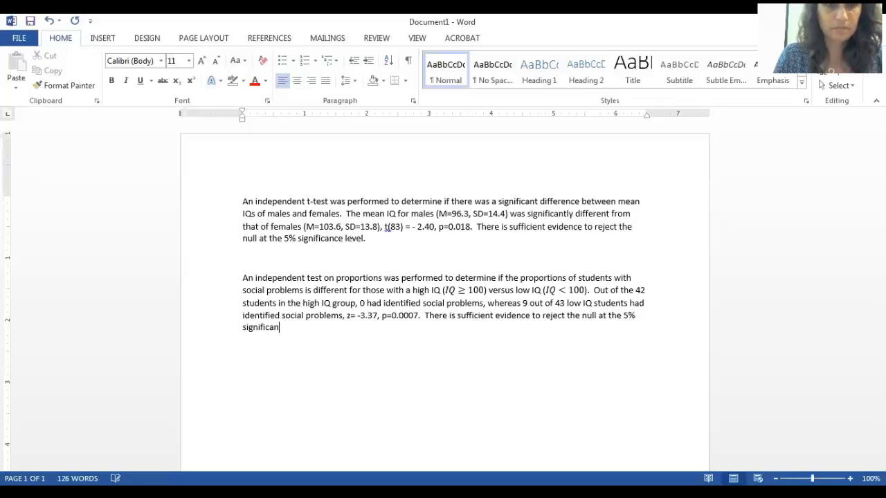
text(significance level.)
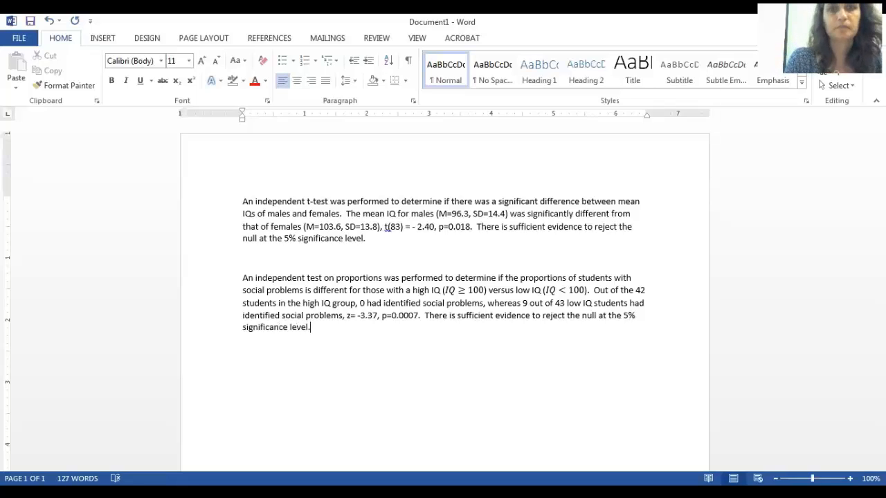